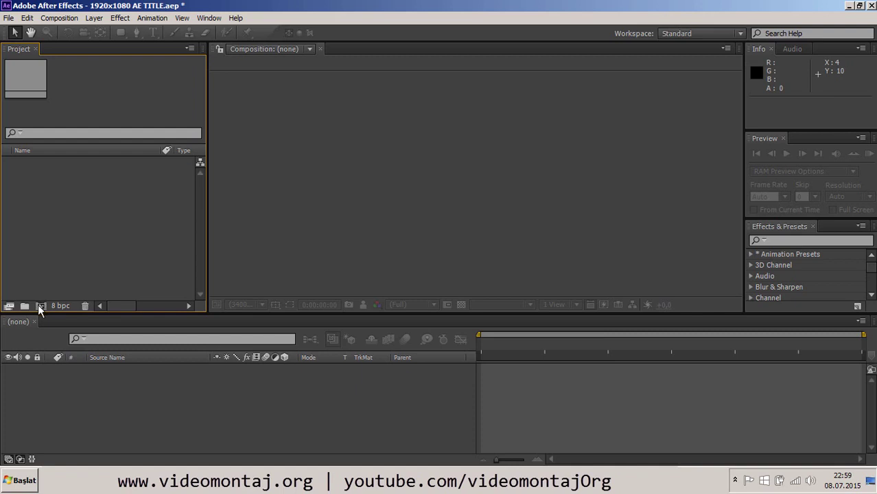
Create Comp 1 from the HDTV 1080 25 preset at 1920×1080, 25 fps
left_click(40, 306)
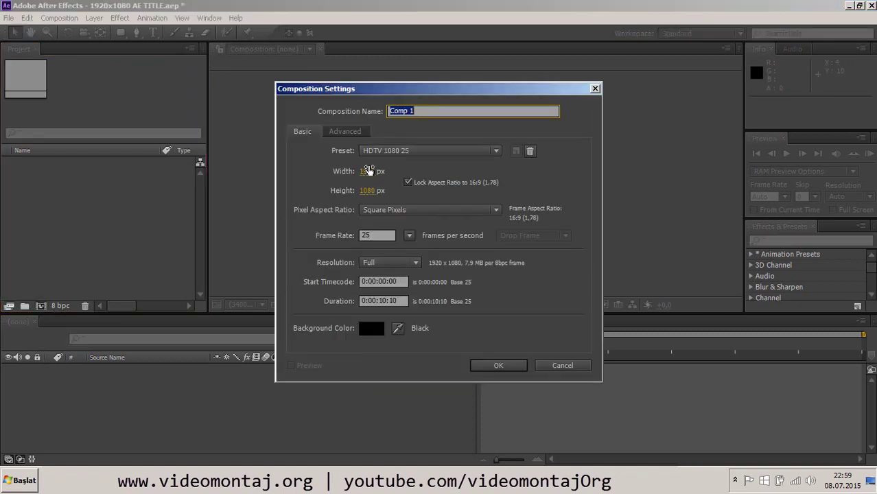
left_click(406, 151)
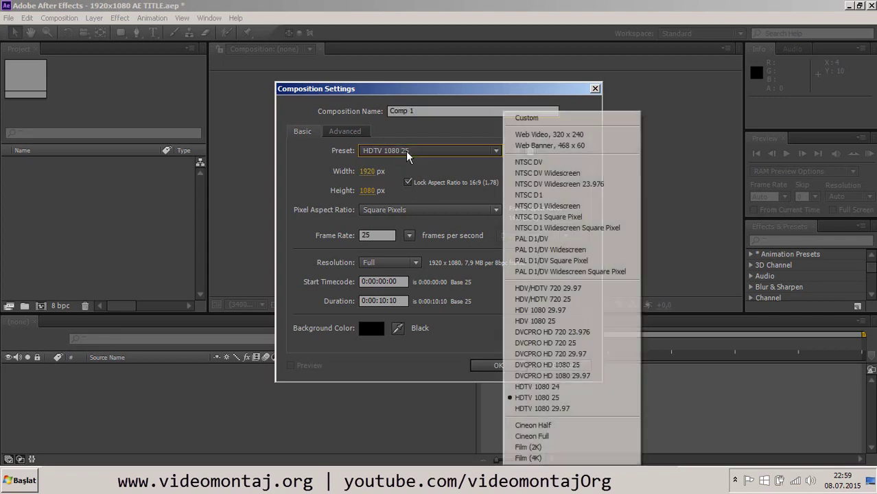
left_click(552, 401)
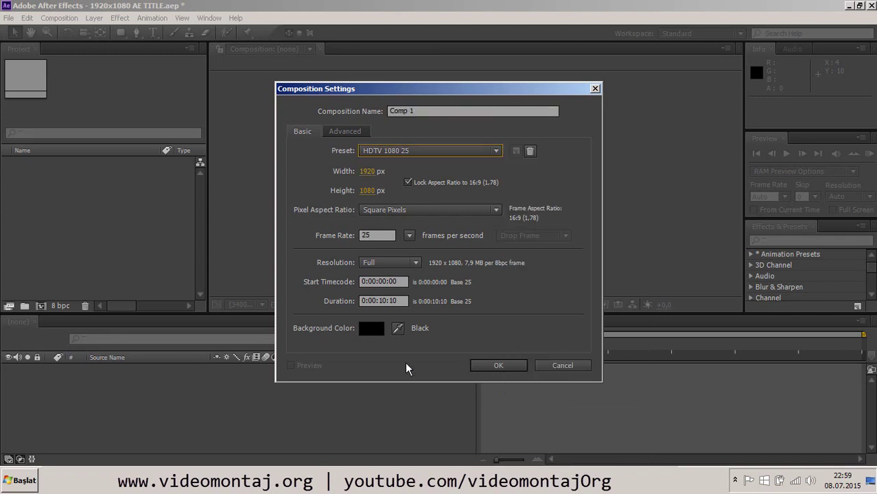
left_click(509, 366)
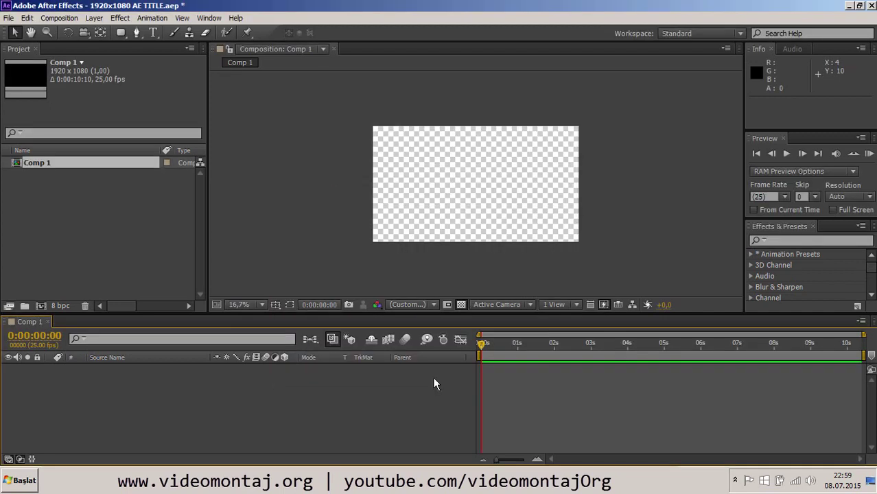
Fit the composition in the viewer and show its background as black instead of the transparency grid
left_click(235, 304)
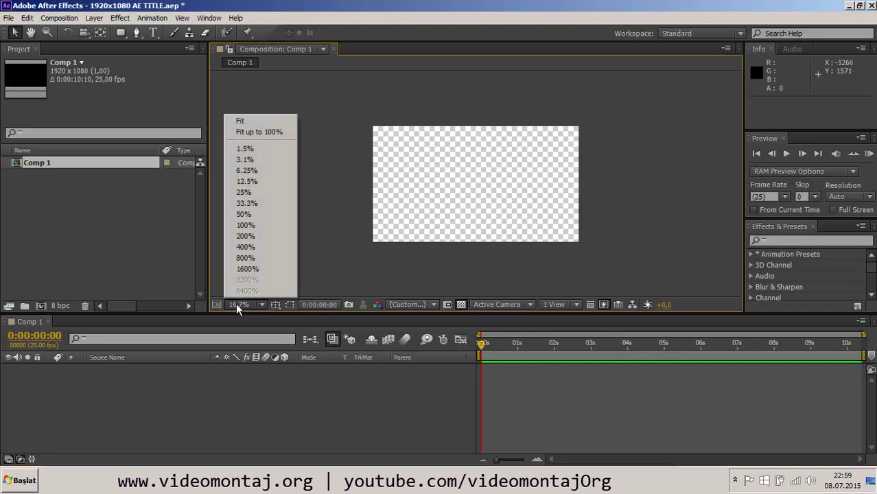
left_click(240, 121)
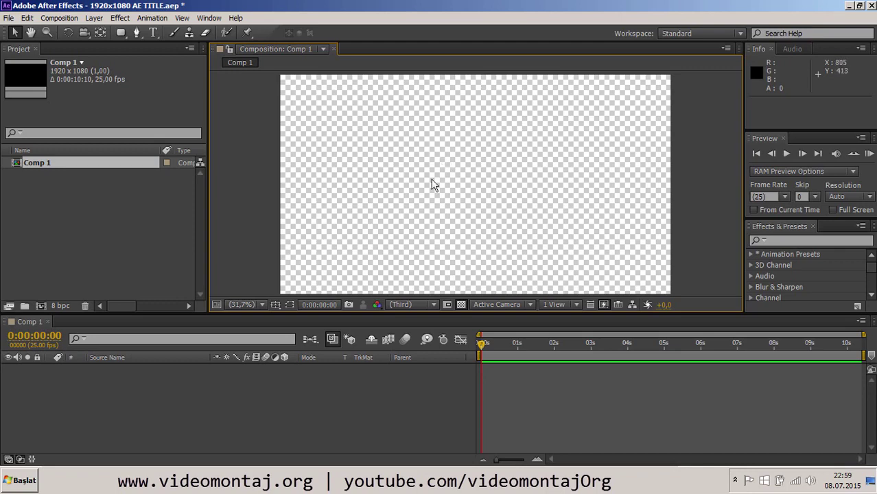
left_click(460, 304)
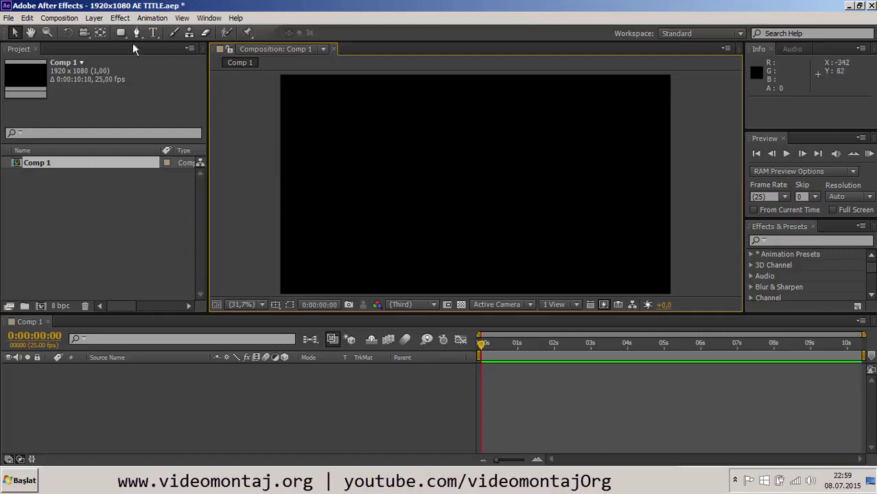
Import blood_PNG6093.png and add it to Comp 1 as a layer
double_click(97, 277)
double_click(283, 215)
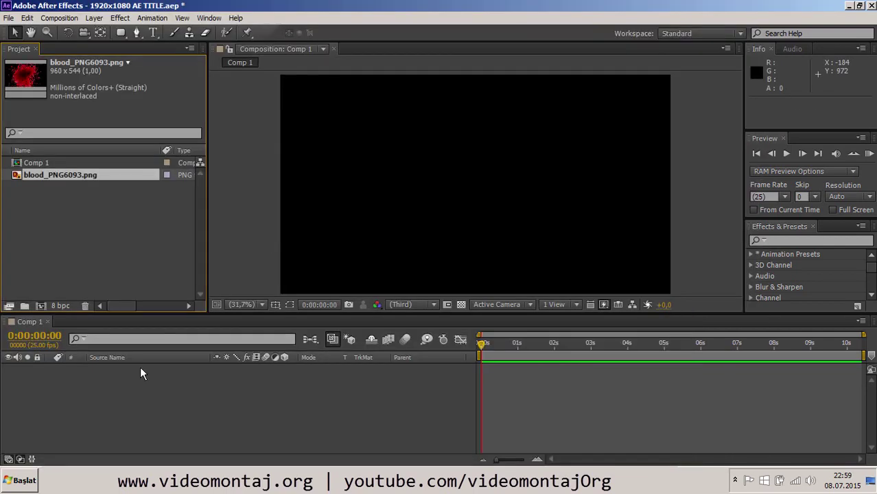
left_click_drag(60, 175, 121, 409)
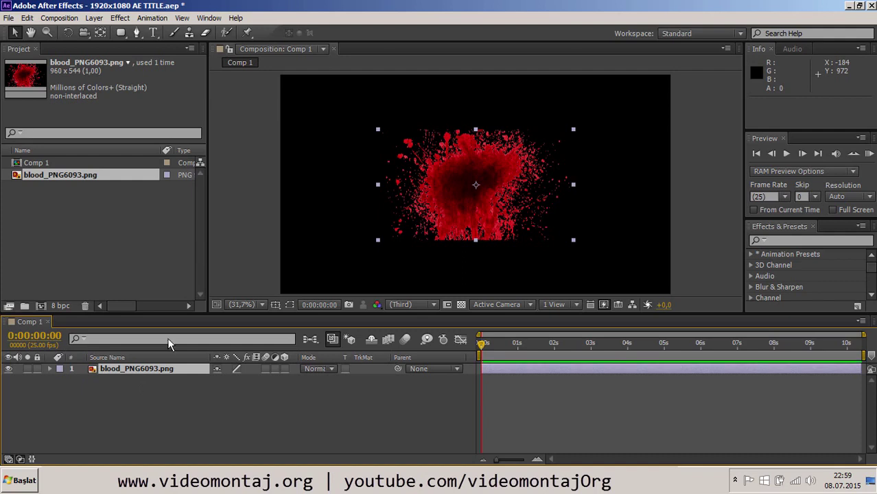
Mask the blood layer down to a small rectangle near the frame centre with the Rectangle tool
left_click(121, 33)
left_click(121, 37)
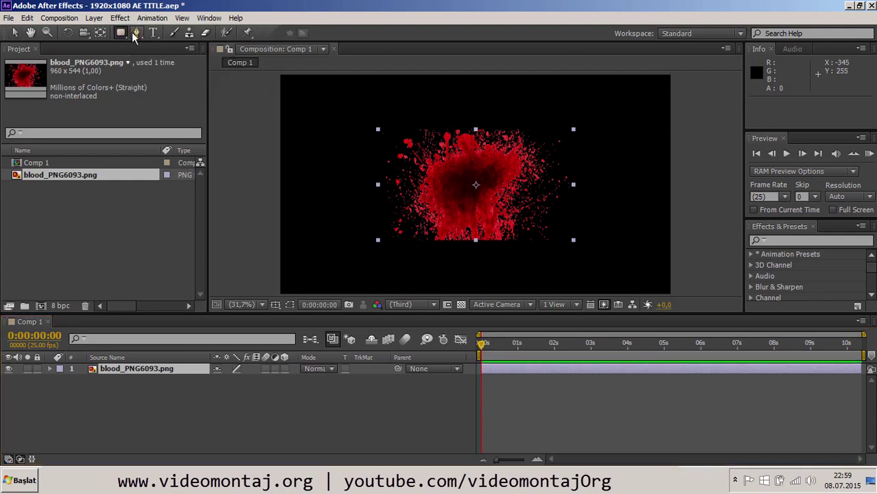
left_click(136, 32)
left_click(118, 32)
left_click_drag(420, 157, 497, 233)
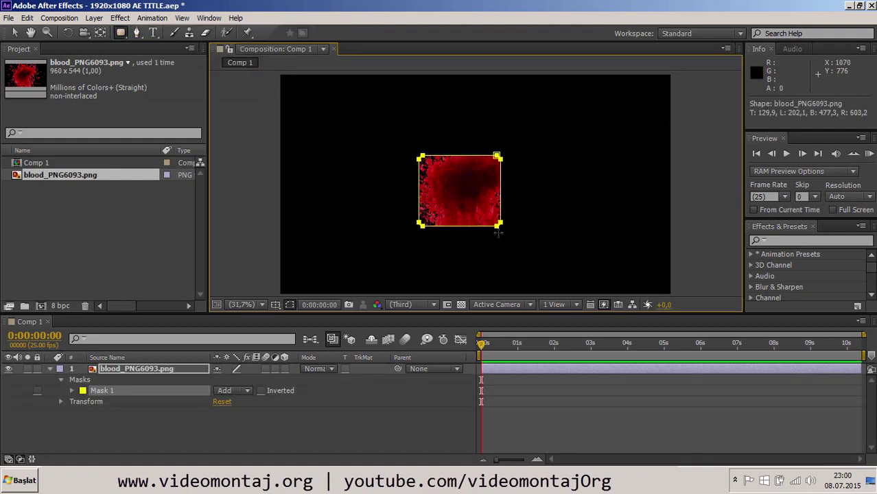
left_click(174, 435)
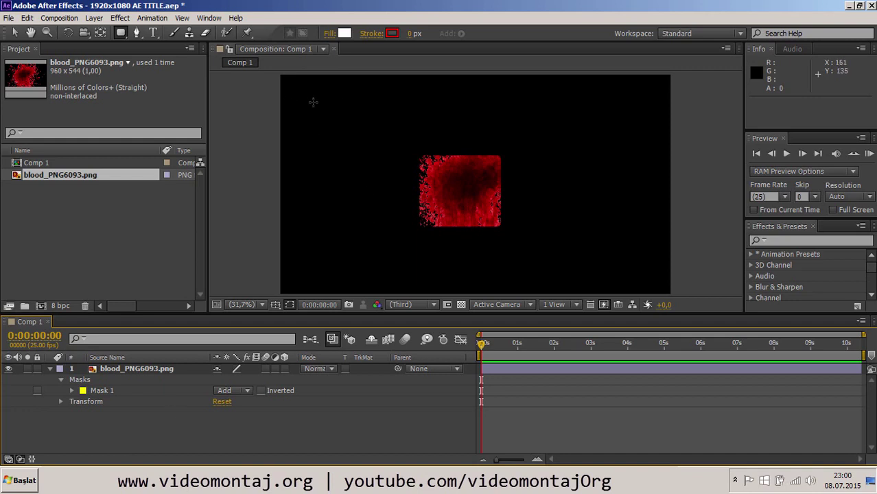
Draw a white rectangle in the upper-left of the frame and delete the blood image layer
left_click_drag(312, 102, 392, 177)
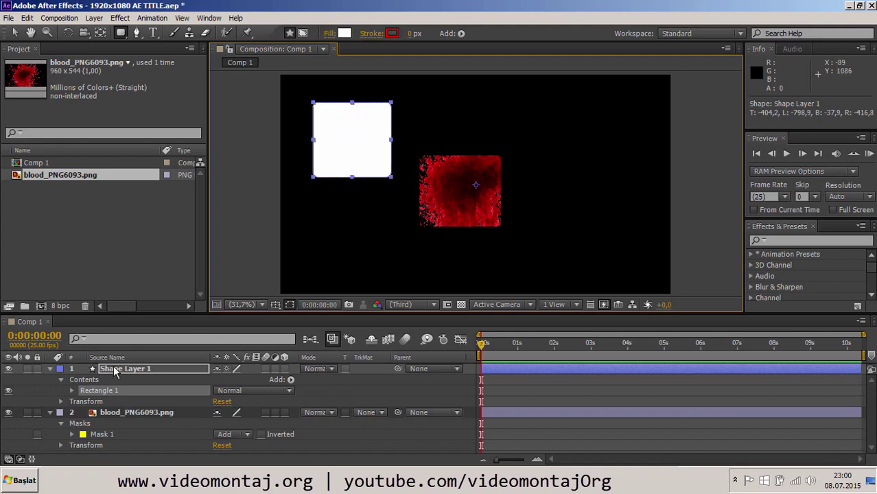
left_click(111, 414)
key("Delete")
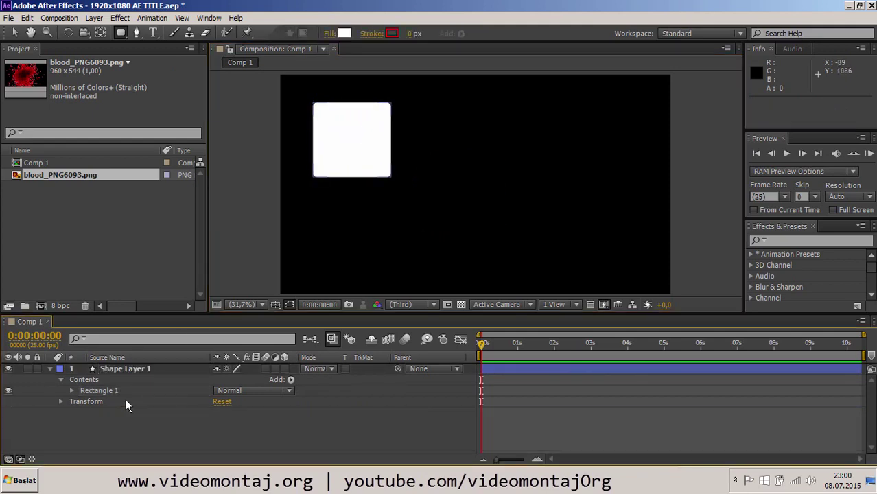
Draw a star to the right of the rectangle and view the frame at 50%
left_click(118, 34)
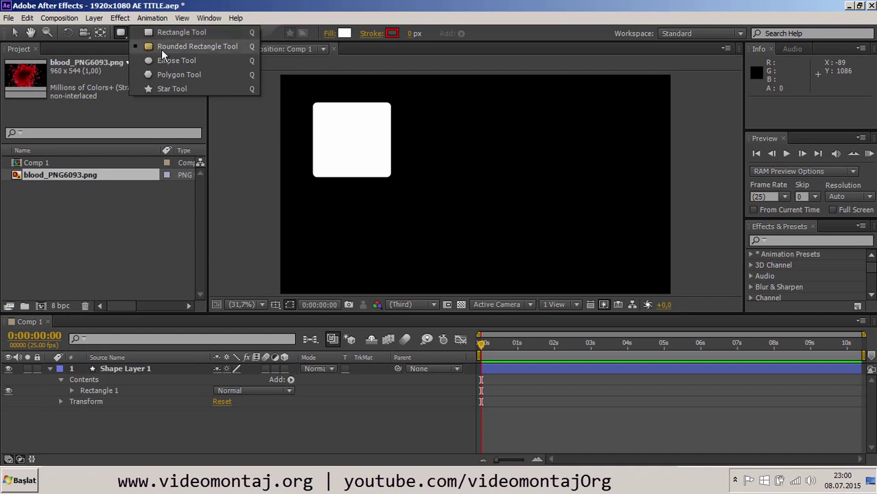
left_click(171, 88)
left_click_drag(465, 140, 505, 163)
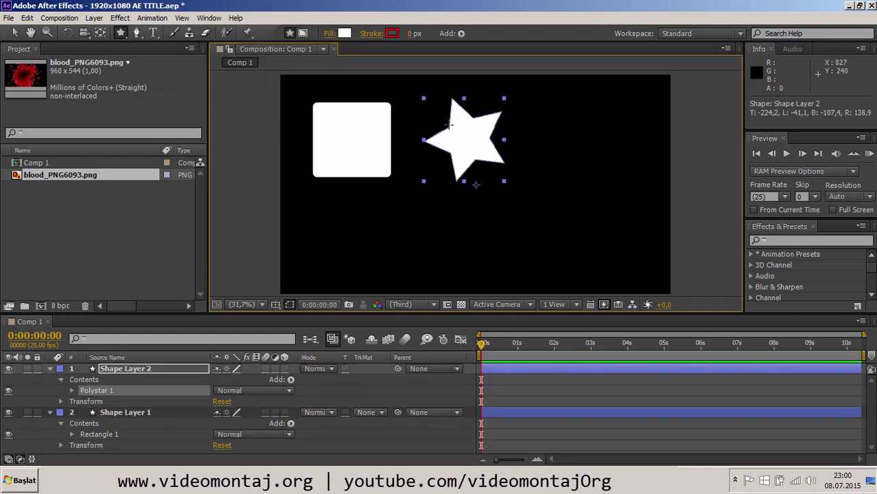
key("v")
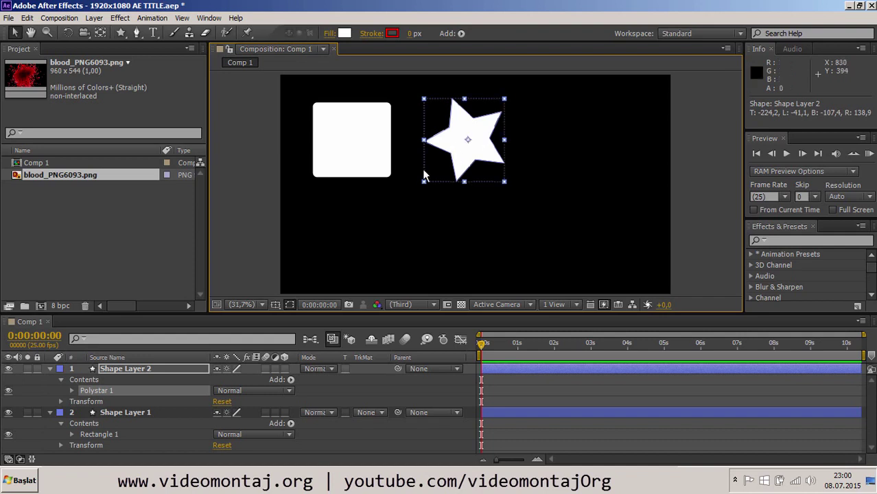
left_click(244, 304)
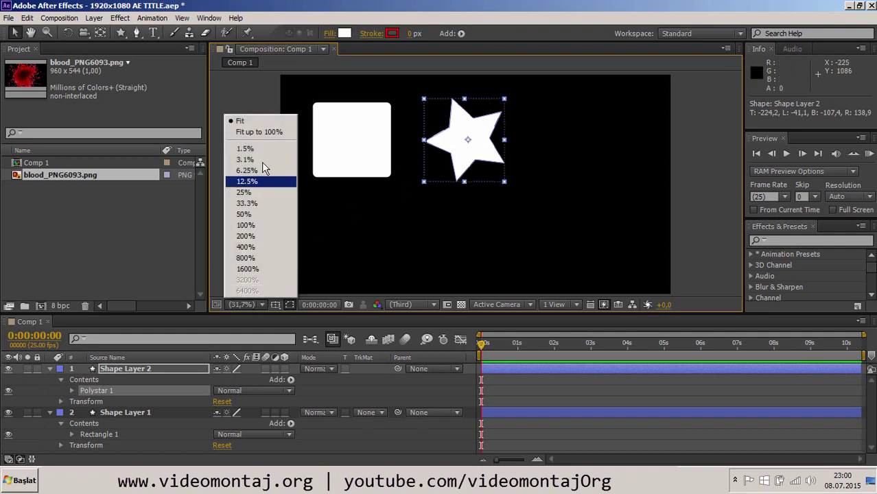
left_click(247, 214)
left_click_drag(472, 116, 453, 205)
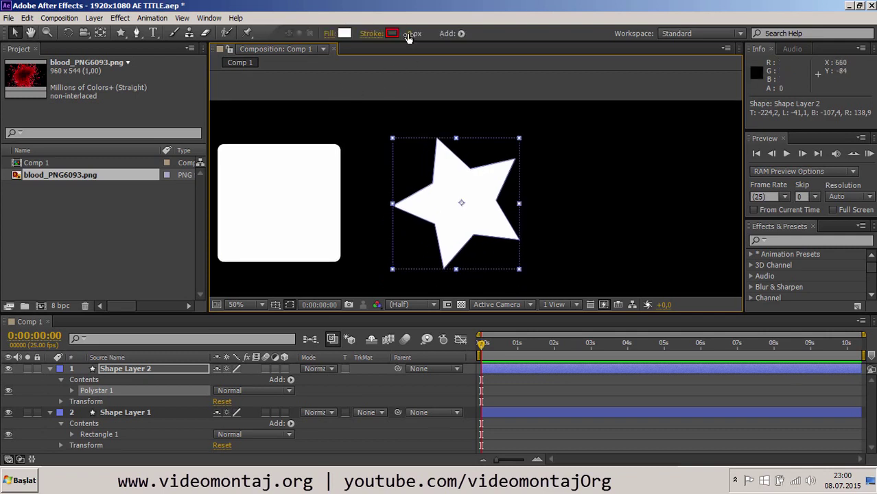
Give the star a thick teal-green outline
left_click_drag(407, 34, 423, 34)
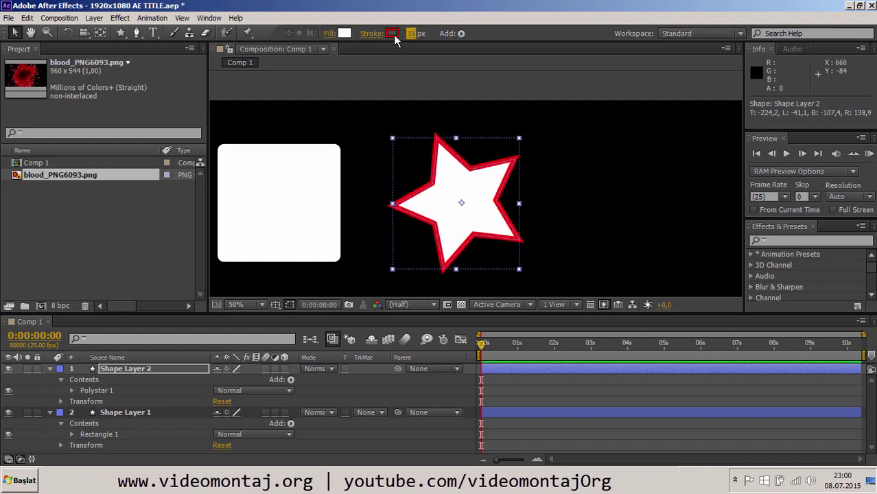
left_click(392, 34)
left_click_drag(405, 304, 412, 403)
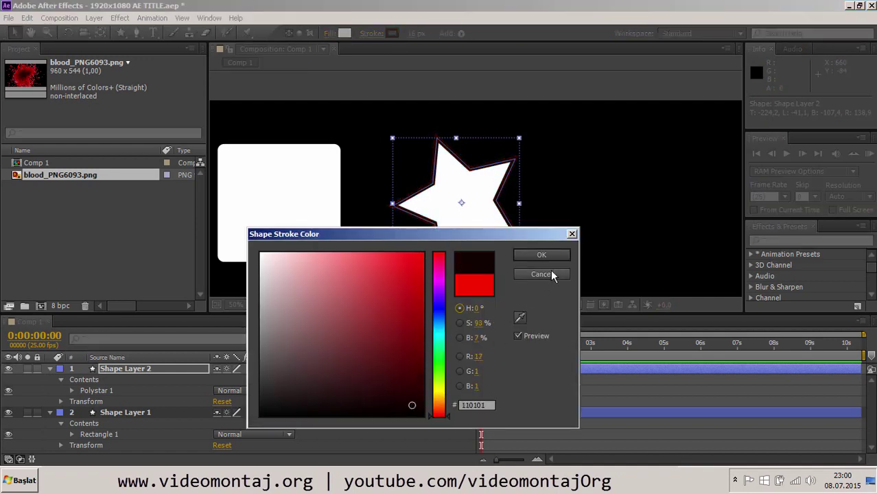
left_click_drag(293, 301, 265, 255)
left_click(439, 284)
left_click(411, 271)
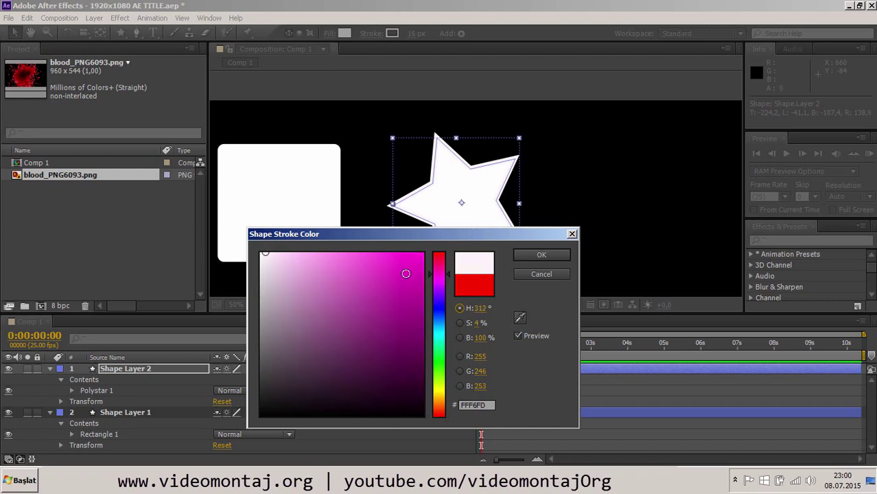
left_click(439, 343)
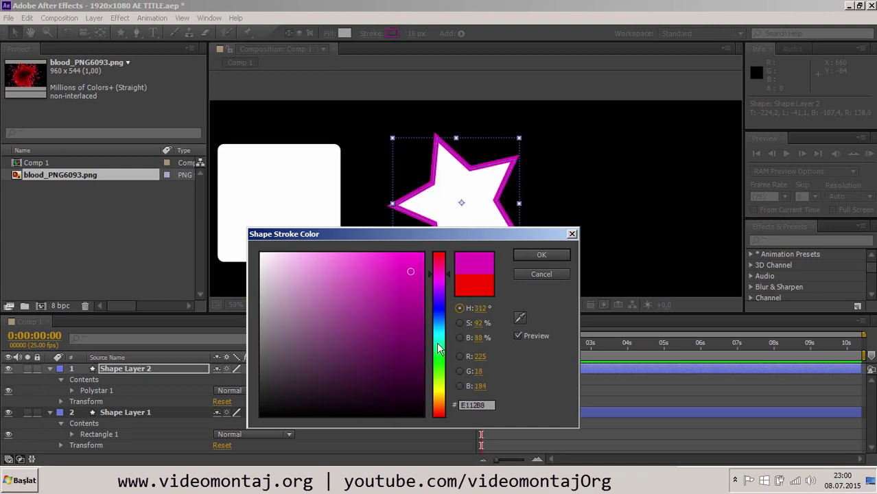
left_click(549, 255)
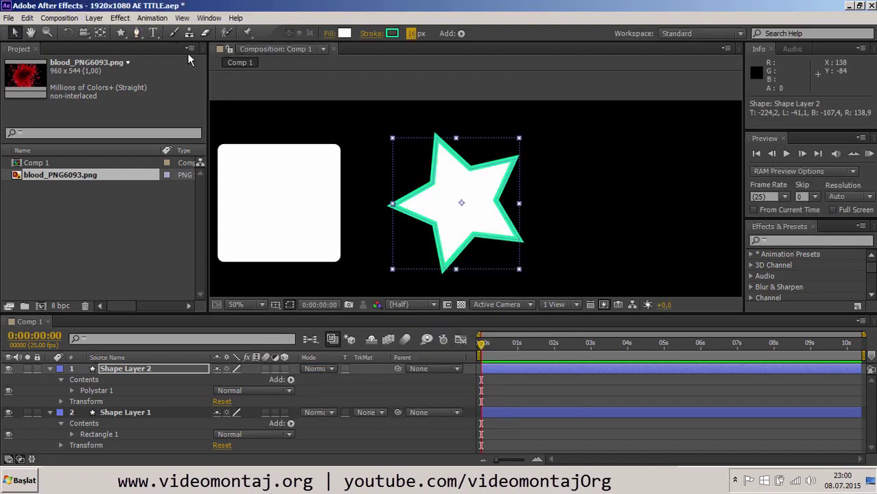
Draw a circle at the right side of the frame with the Ellipse tool
left_click(122, 31)
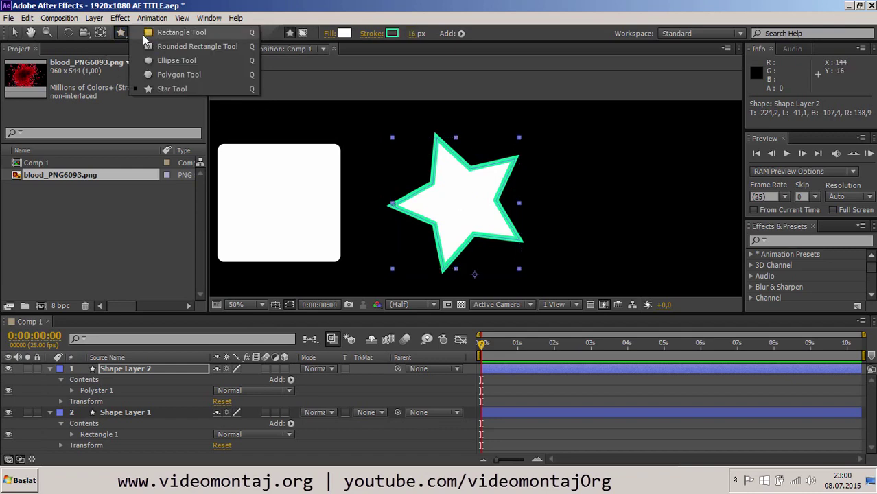
left_click(172, 60)
left_click_drag(580, 149, 672, 246)
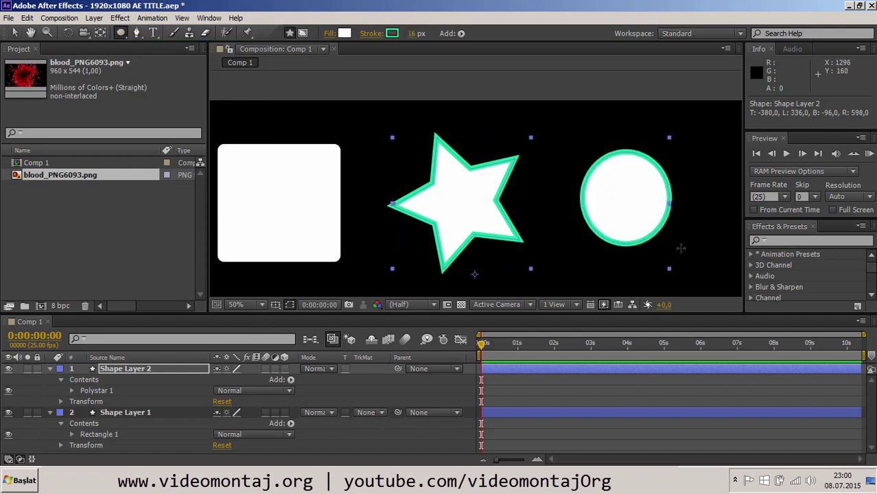
Preview the comp at 25% zoom, then delete all the shape layers
key("comma")
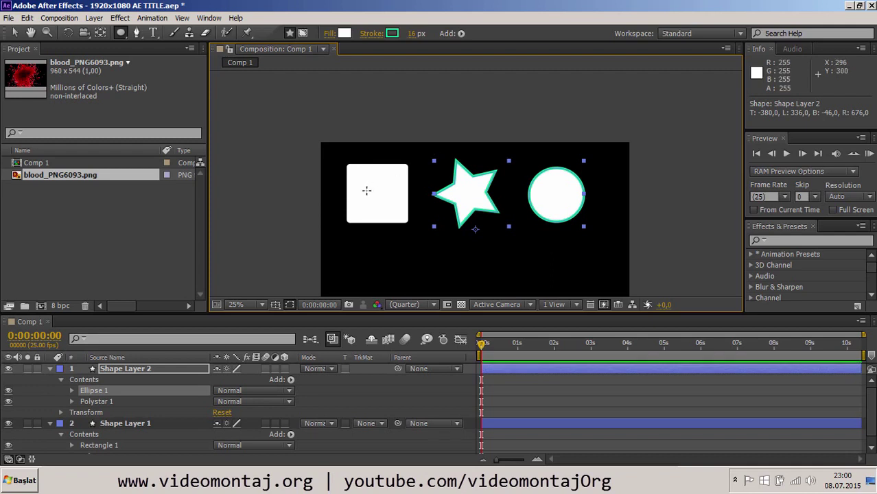
key("space")
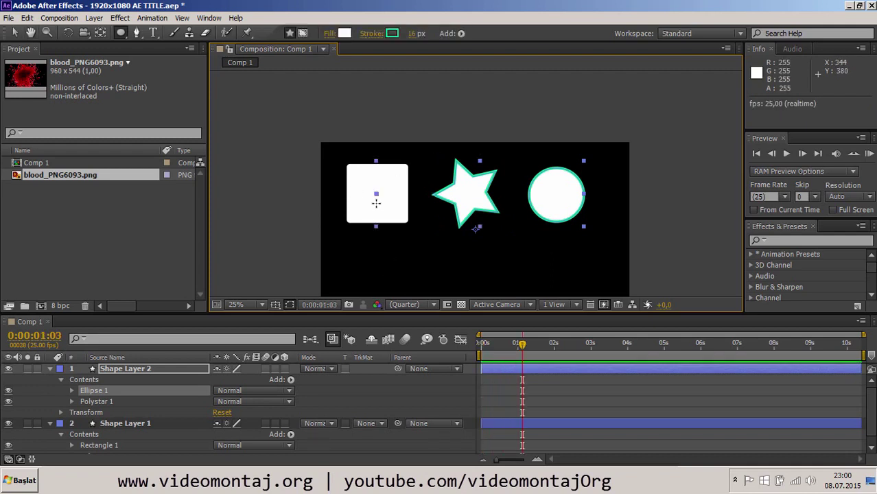
key("v")
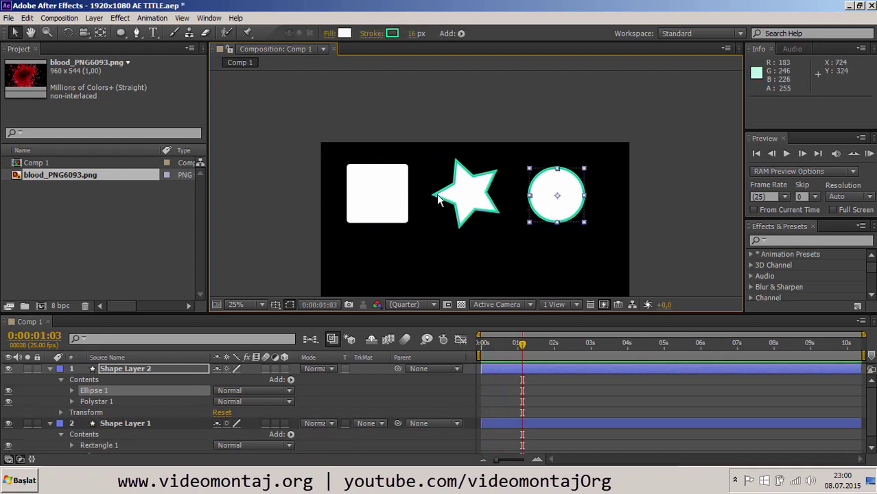
key("Delete")
key("Delete")
key("Delete")
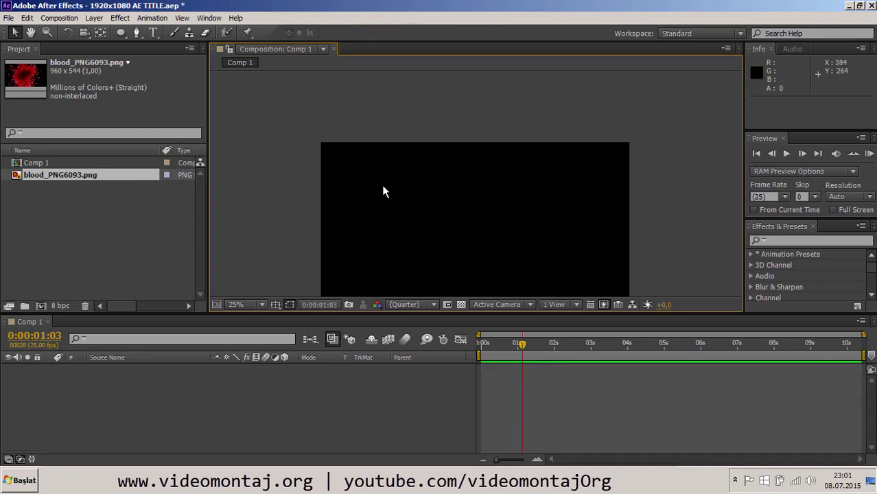
Select the Pen tool and fit the whole composition in the viewer
left_click(136, 35)
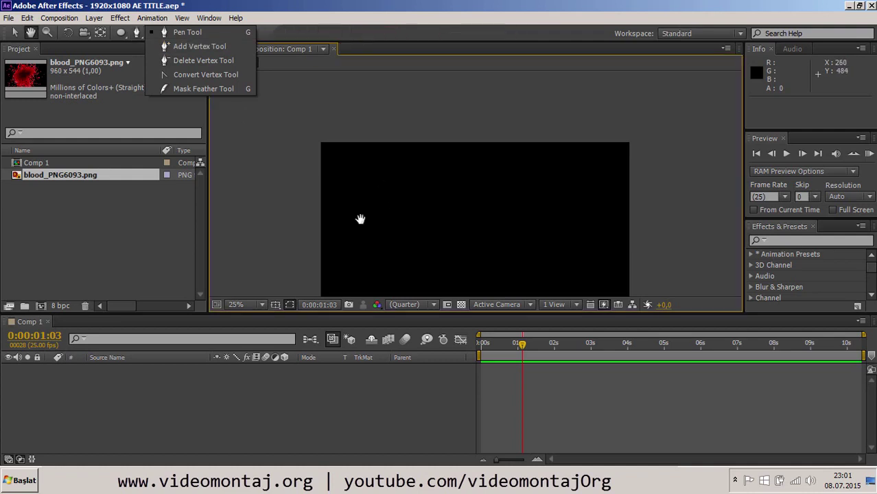
left_click_drag(365, 225, 322, 175)
left_click(237, 305)
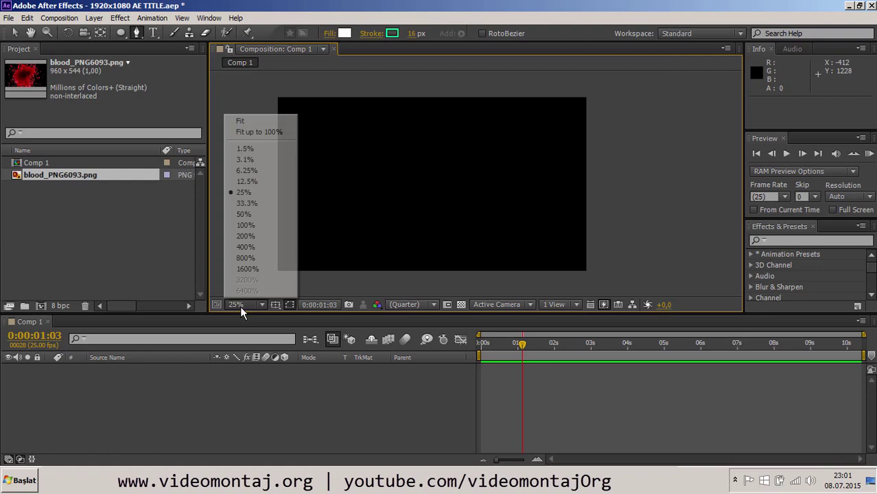
left_click(243, 122)
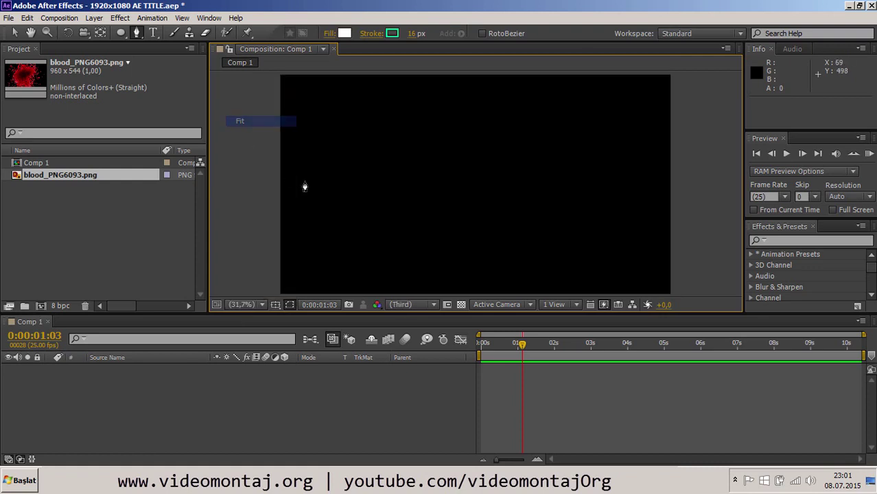
Draw a closed freeform polygon across the middle of the frame with the Pen tool
left_click(539, 202)
left_click(503, 202)
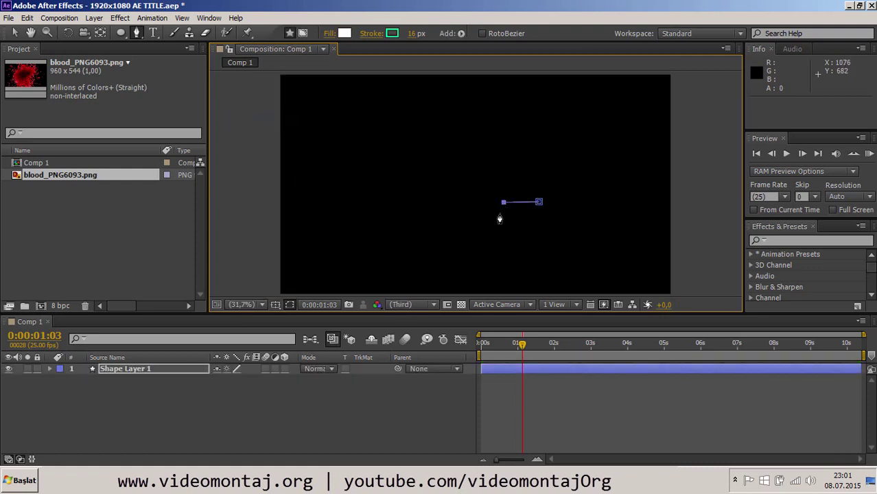
left_click(498, 214)
left_click(481, 221)
left_click(469, 205)
left_click(404, 208)
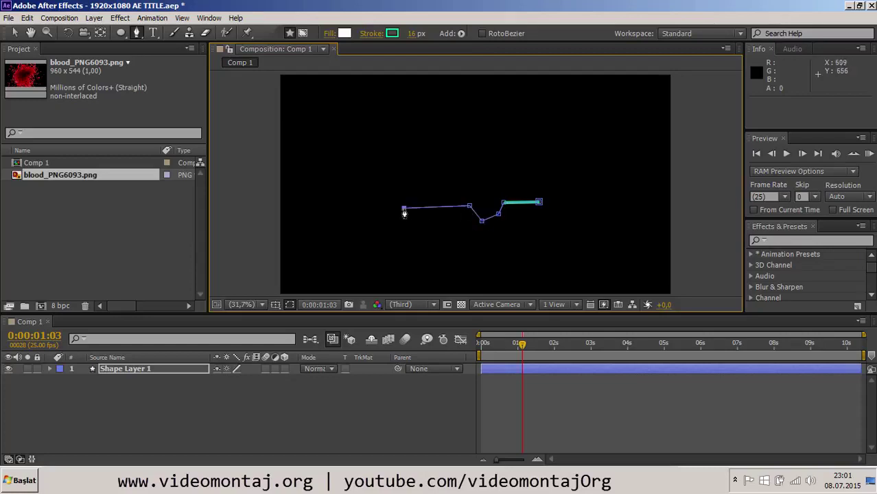
left_click(370, 228)
left_click(364, 218)
left_click(351, 210)
left_click(323, 208)
left_click(314, 190)
left_click(339, 190)
left_click(343, 171)
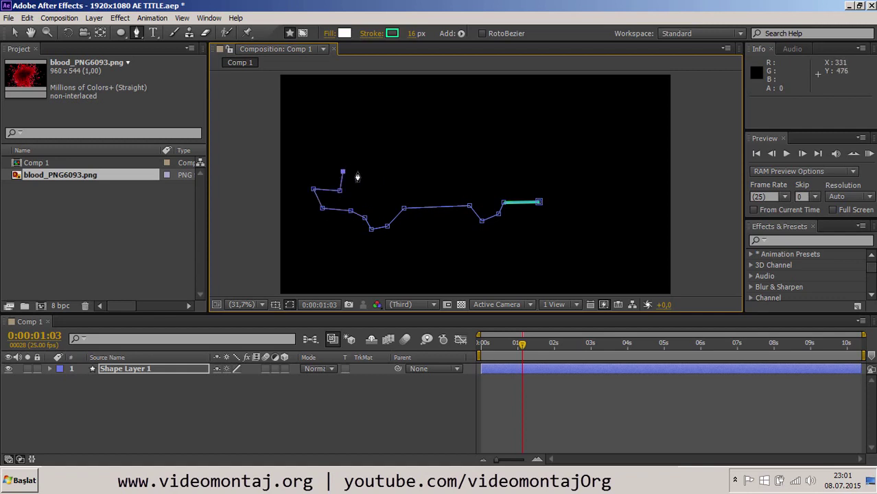
left_click(488, 166)
left_click(494, 191)
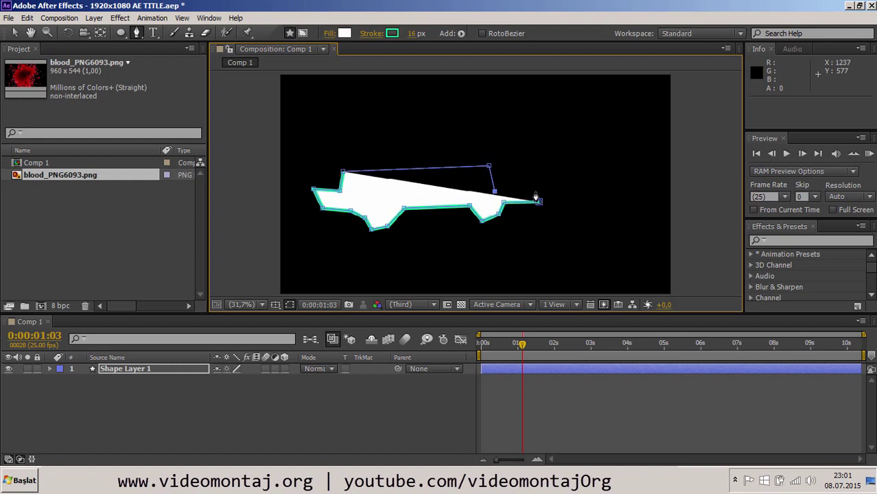
left_click(542, 184)
left_click(539, 201)
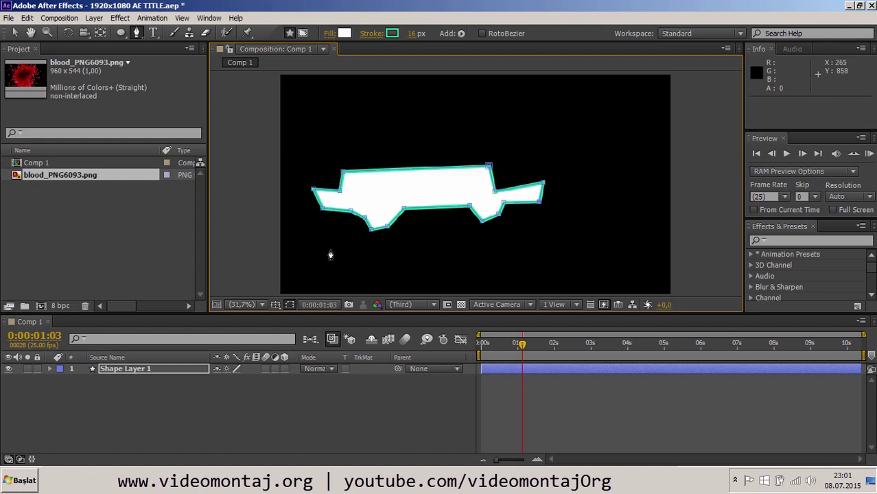
Shrink the shape, move it to the lower left, and start a Position keyframe at 0:00:01:03
key("v")
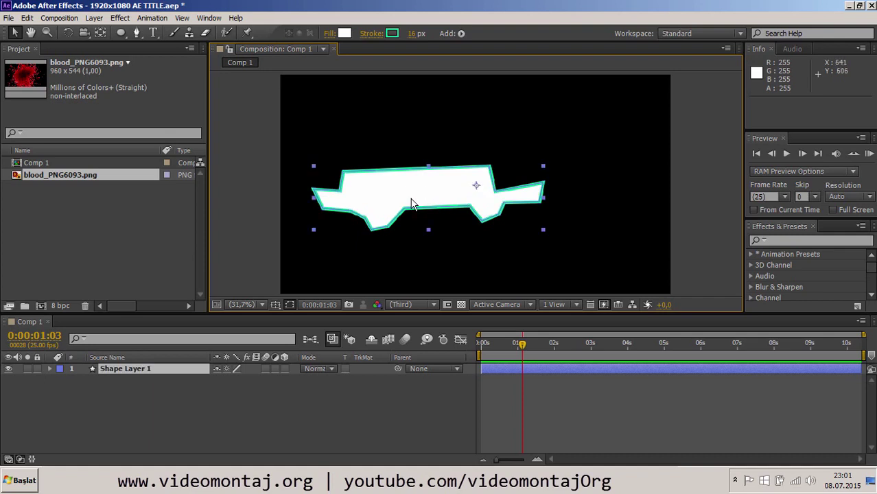
mouse_move(409, 192)
left_mouse_down()
mouse_move(425, 196)
mouse_move(417, 203)
left_mouse_up()
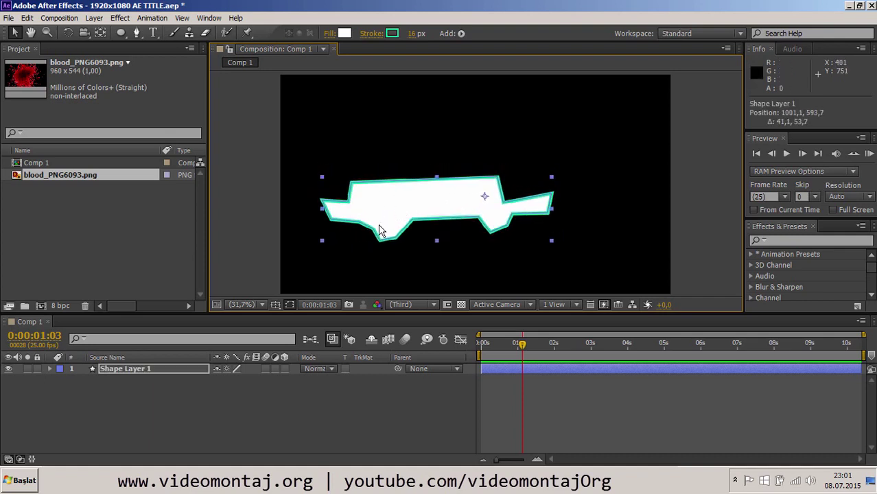
left_click(51, 367)
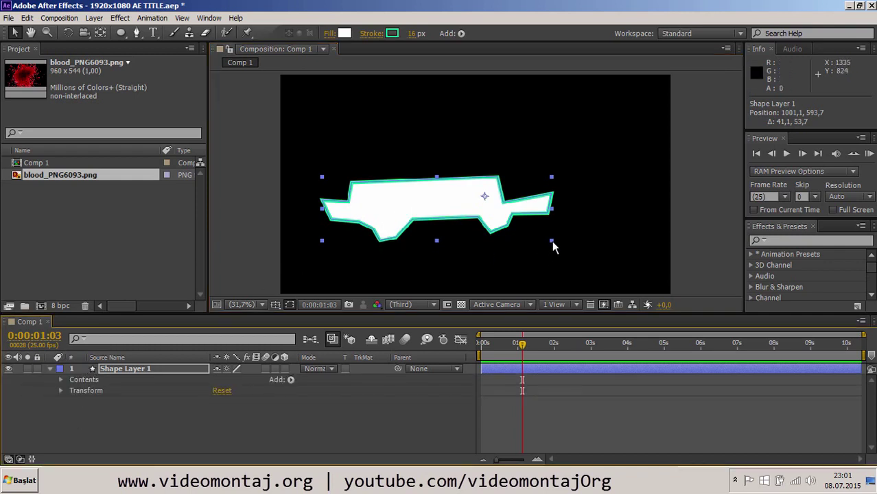
left_click_drag(552, 240, 520, 221)
mouse_move(444, 195)
left_mouse_down()
mouse_move(405, 225)
mouse_move(304, 254)
left_mouse_up()
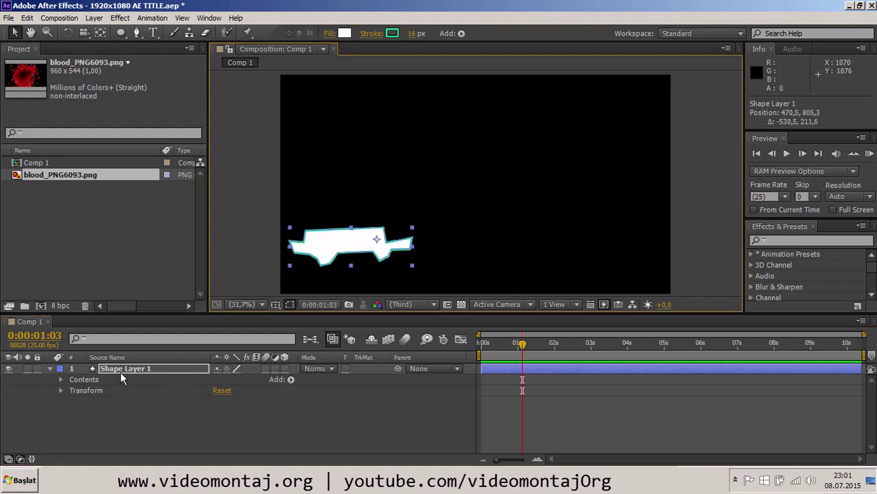
left_click(59, 391)
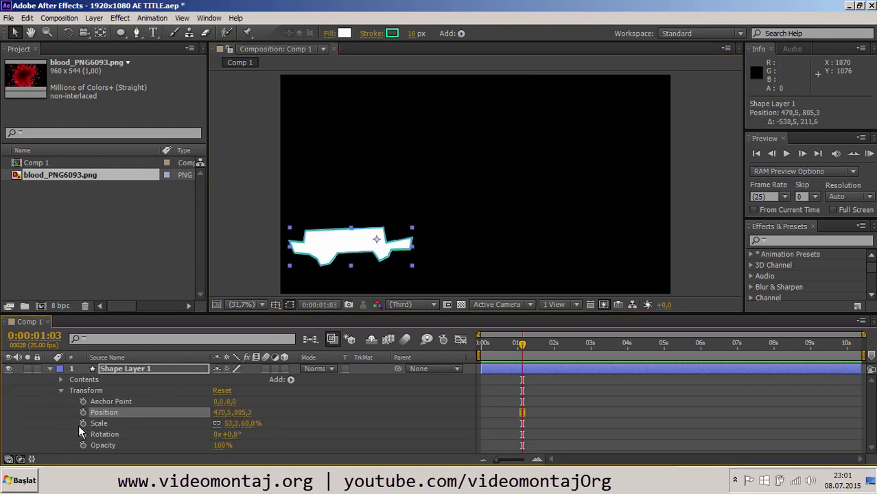
left_click(83, 413)
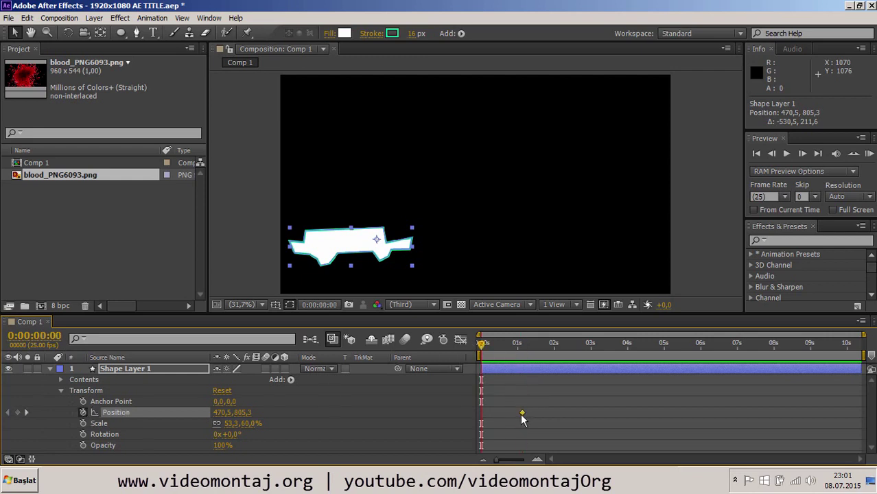
Move the Position keyframe to 0:00, then drag the shape right at 3:23 for the end keyframe
left_click_drag(522, 412, 469, 419)
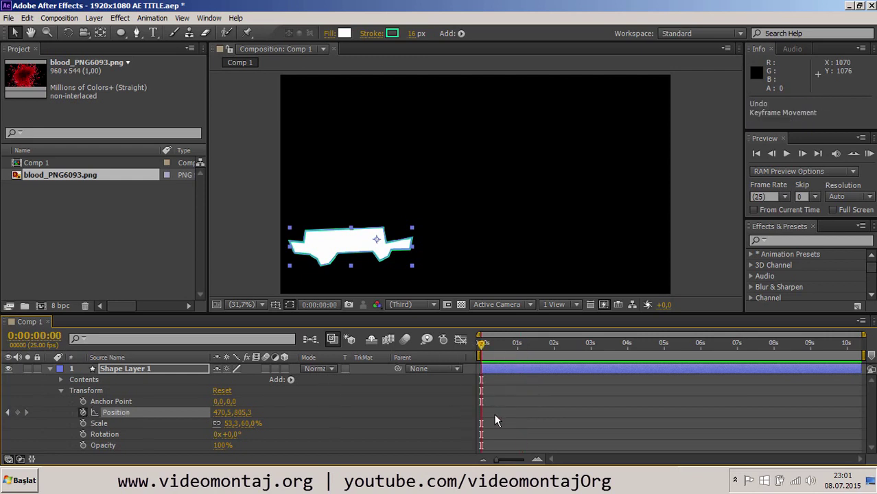
left_click_drag(490, 414, 479, 420)
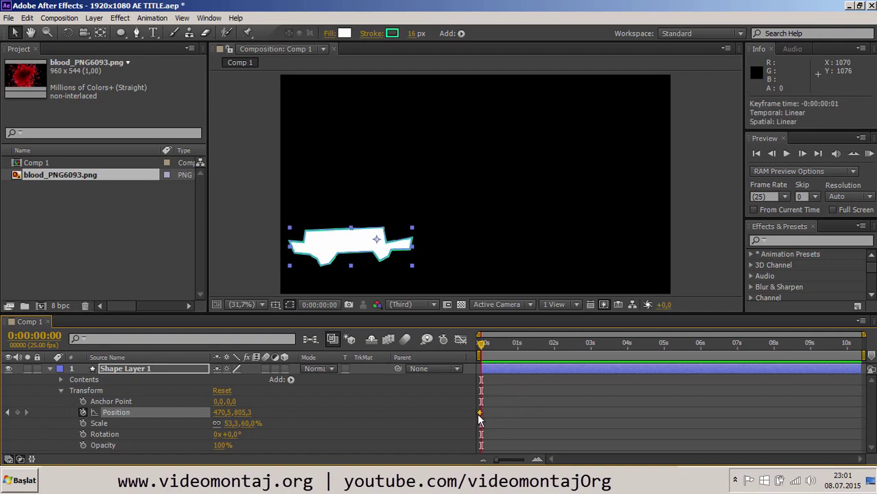
left_click_drag(494, 354, 623, 353)
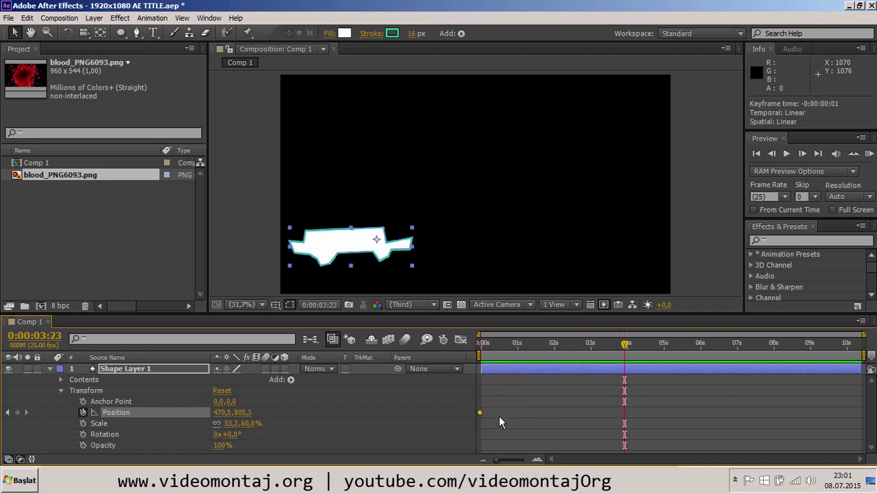
left_click_drag(354, 252, 615, 259)
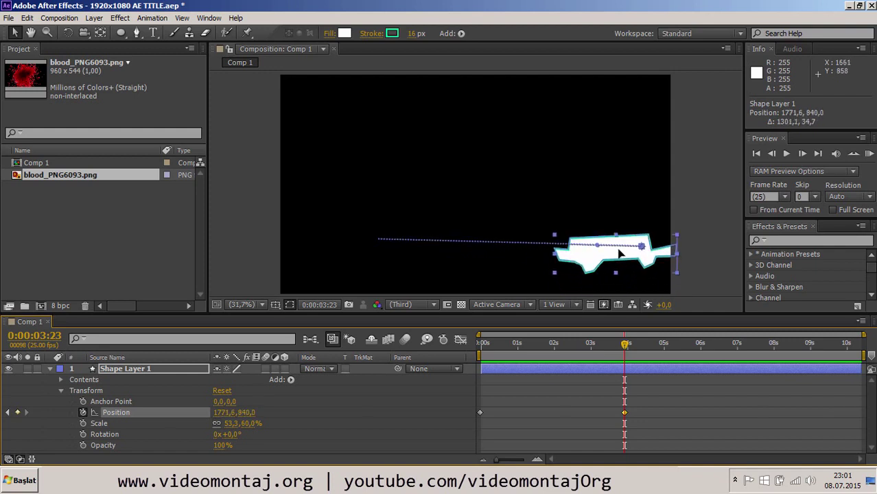
Preview the shape's rightward slide from the start and collapse the layer
left_click_drag(604, 342, 324, 345)
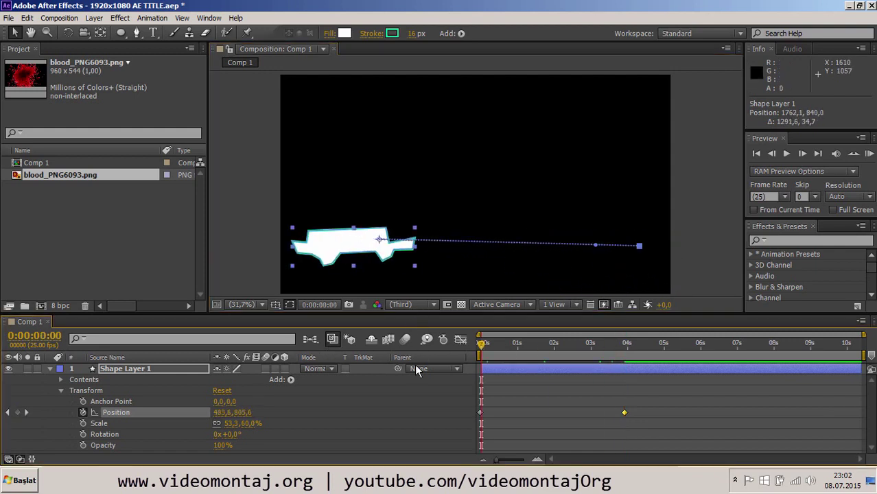
key("space")
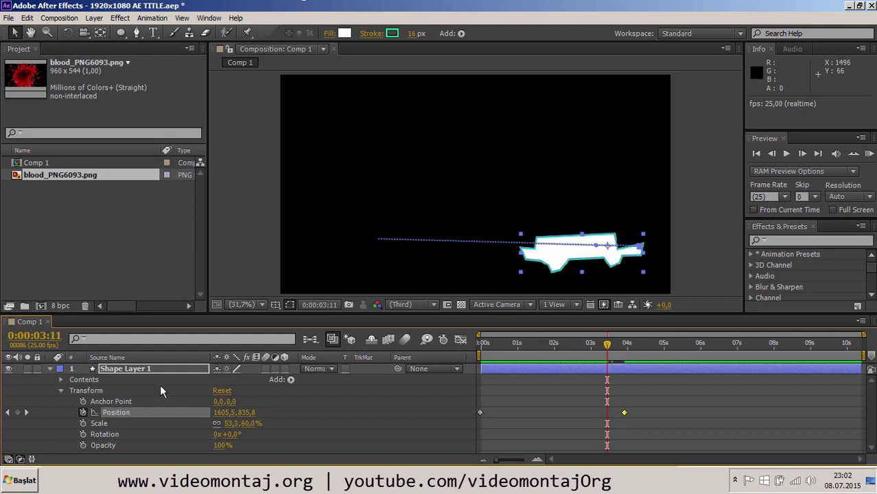
left_click(49, 369)
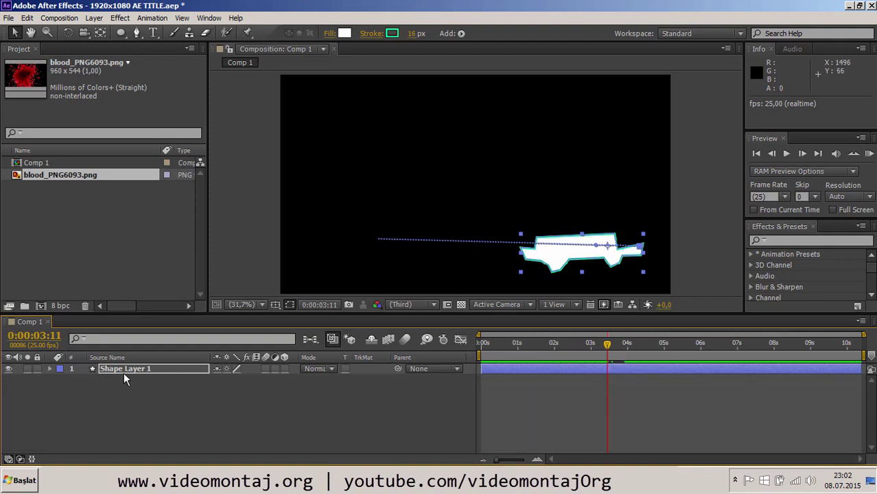
Stop the preview and delete Shape Layer 1
key("ctrl+z")
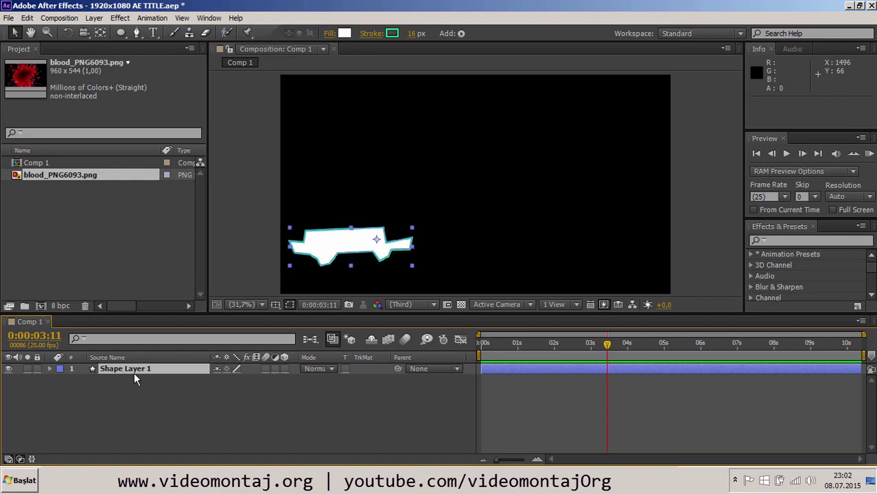
left_click(134, 371)
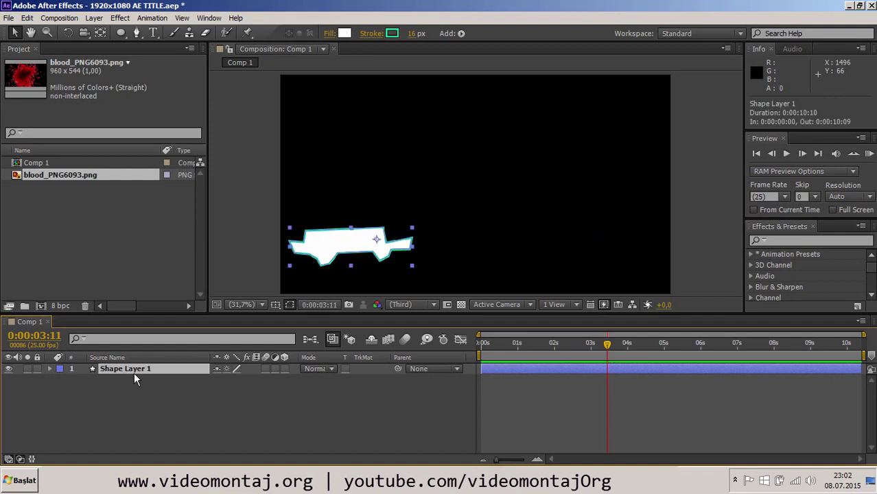
key("Delete")
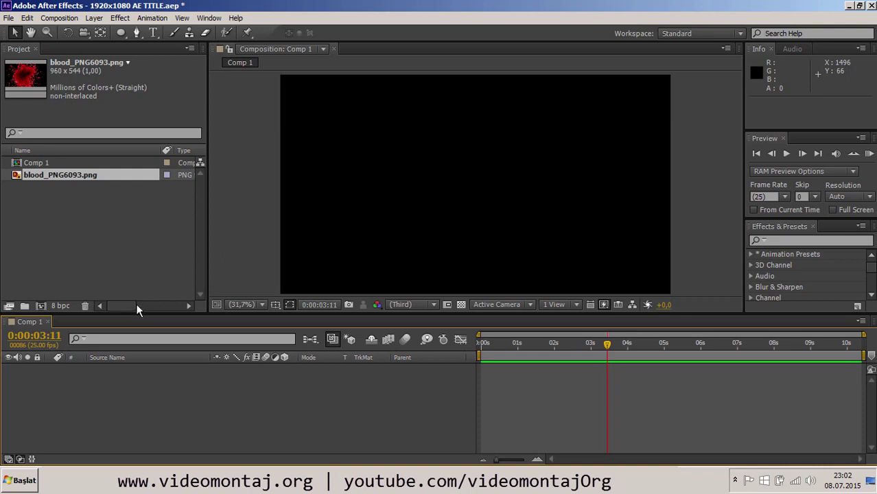
Add a comp-size 1920×1080 solid coloured FF0000, named Red Solid 1
left_click(93, 20)
mouse_move(96, 32)
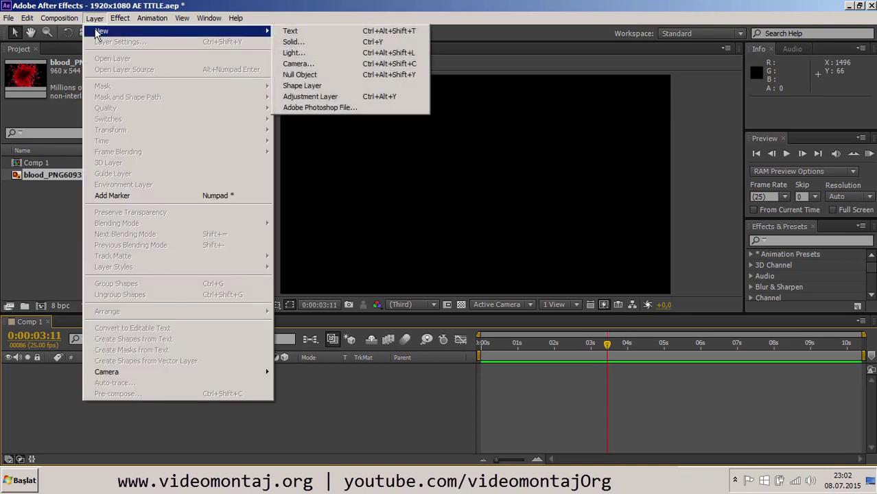
left_click(293, 43)
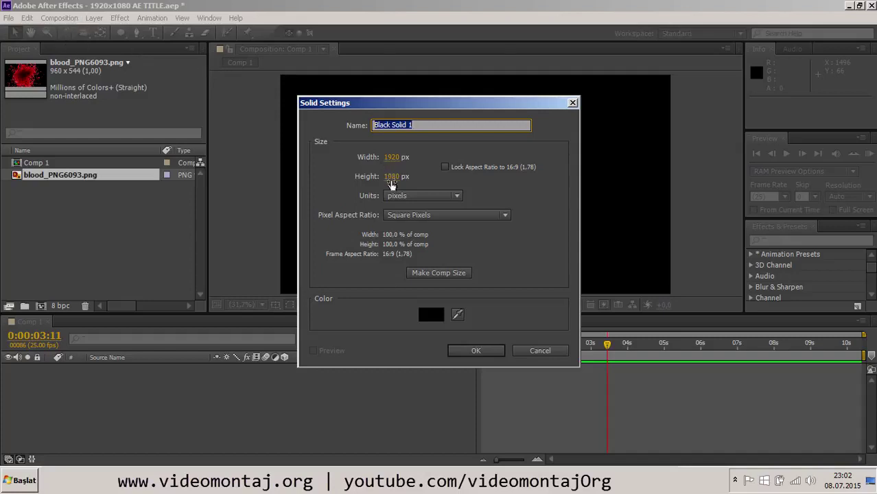
mouse_move(392, 157)
left_mouse_down()
mouse_move(404, 176)
mouse_move(418, 177)
left_mouse_up()
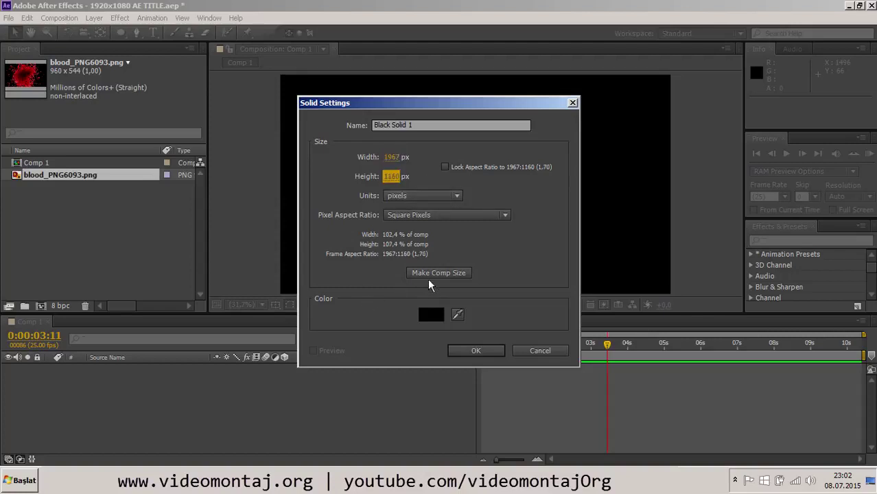
left_click(433, 274)
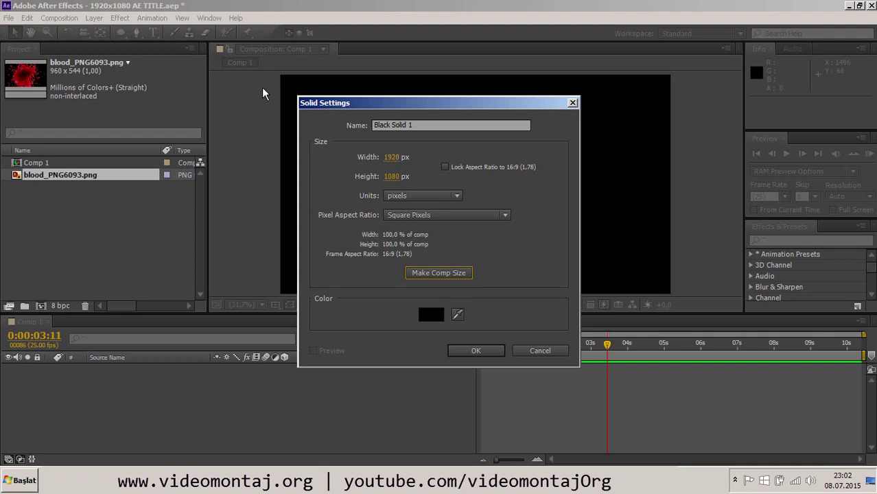
left_click(429, 317)
left_click_drag(415, 271, 427, 251)
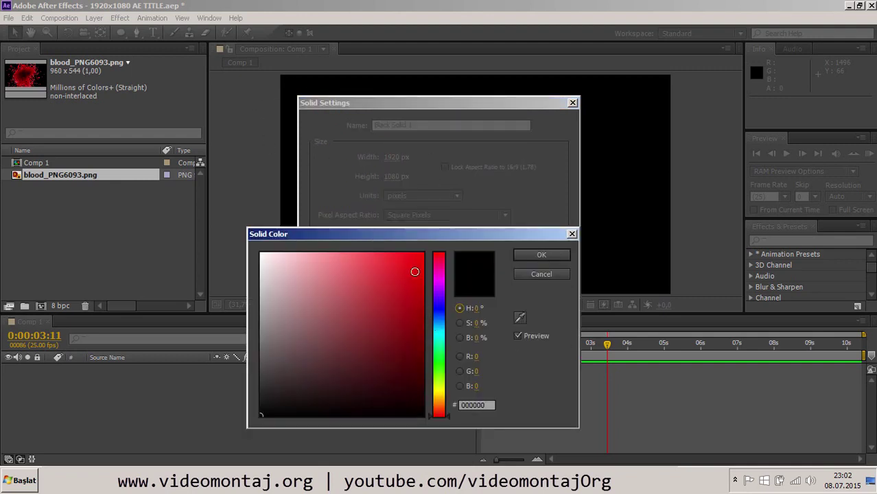
left_click(533, 255)
left_click(483, 349)
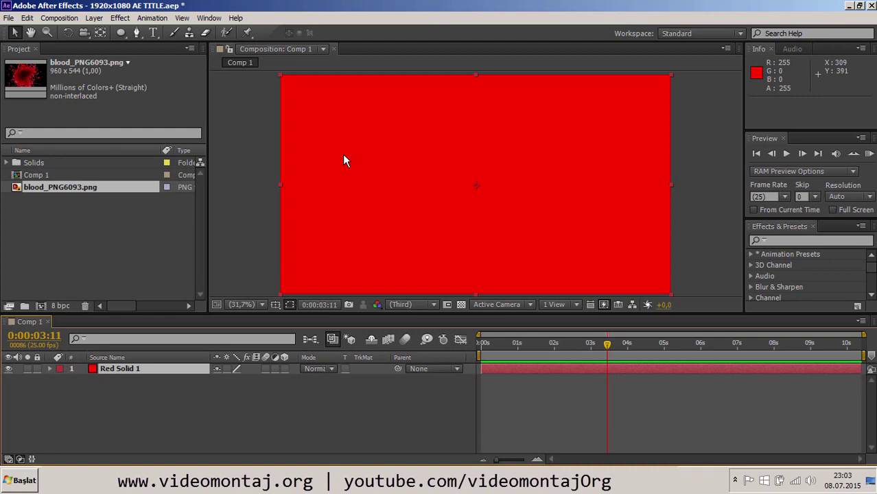
Import the Ethiopian nature video and place it below the red solid in Comp 1
double_click(85, 228)
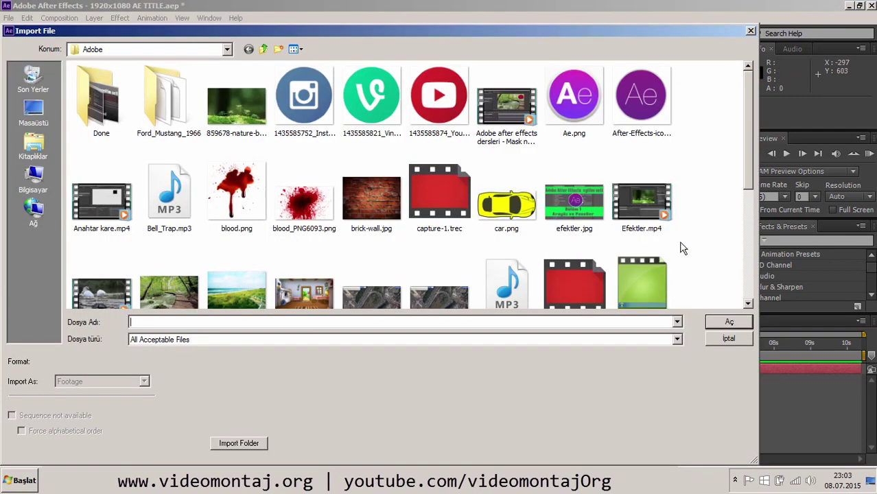
scroll(750, 185, "down", 5)
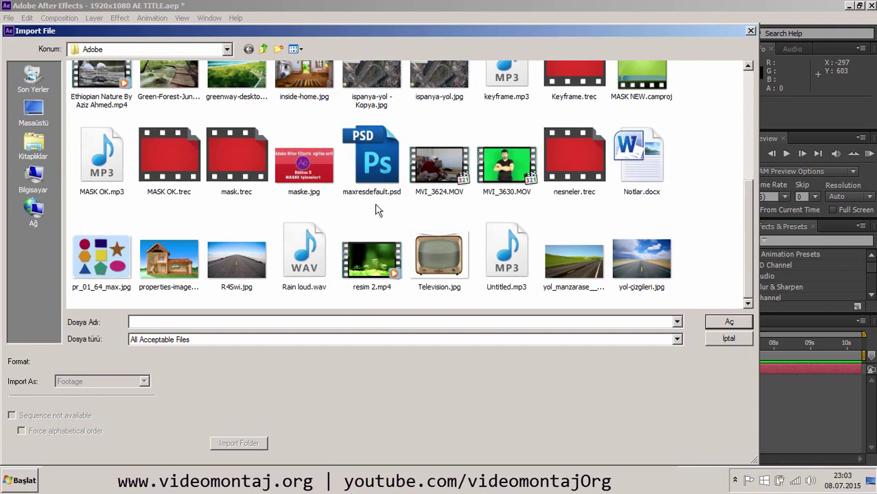
double_click(103, 83)
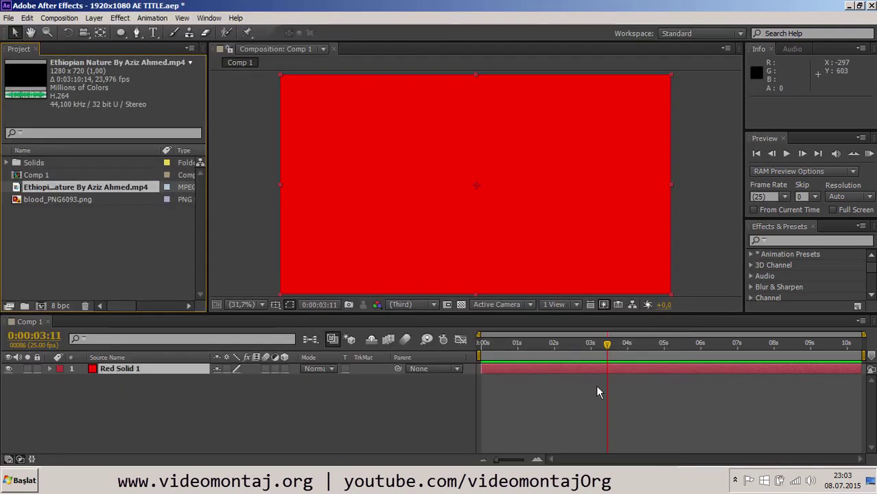
left_click_drag(86, 187, 135, 412)
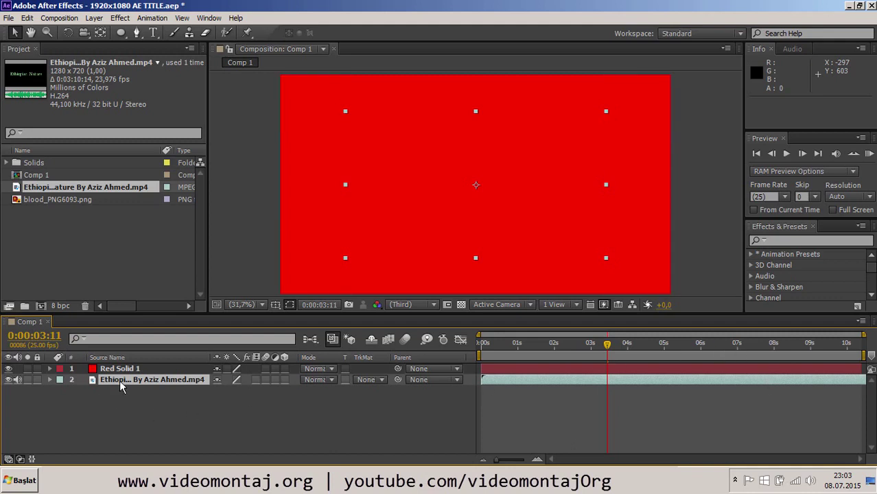
With the red solid hidden, scale the video to 149% to fill the frame, then show the solid again
left_click(8, 370)
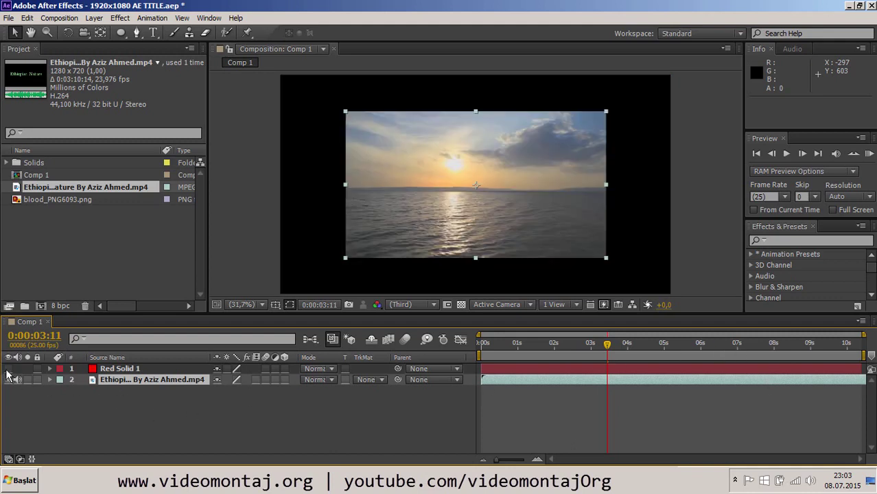
left_click_drag(344, 258, 282, 295)
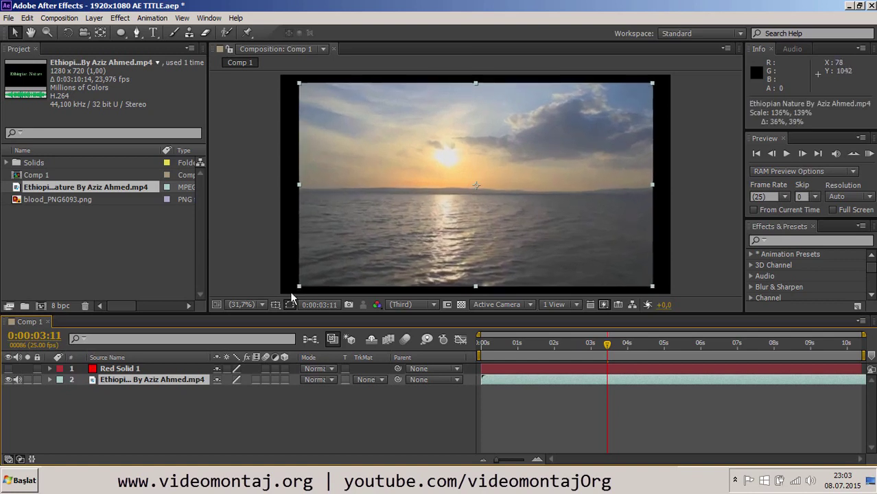
left_click(8, 368)
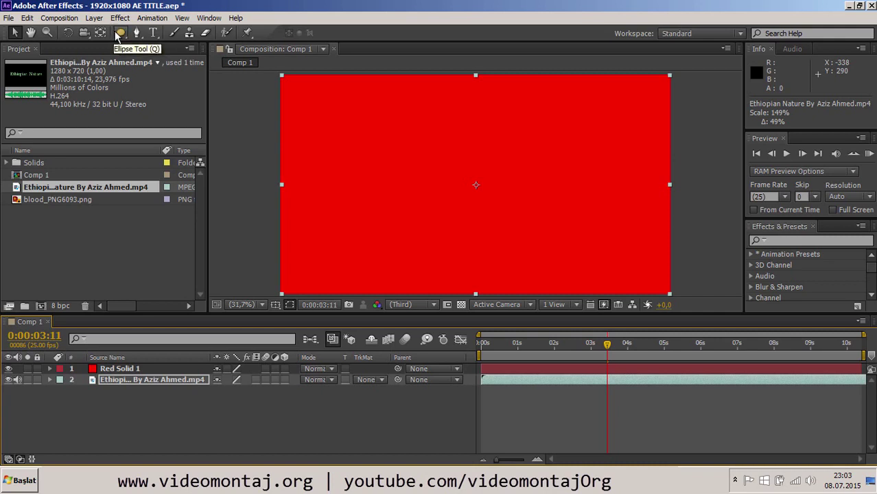
Save the project and cut an oval Subtract mask into Red Solid 1
key("ctrl+s")
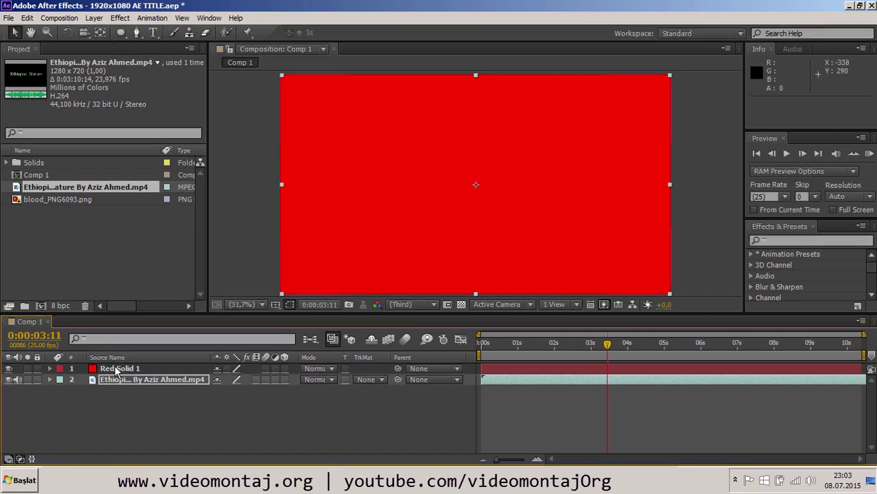
left_click(117, 369)
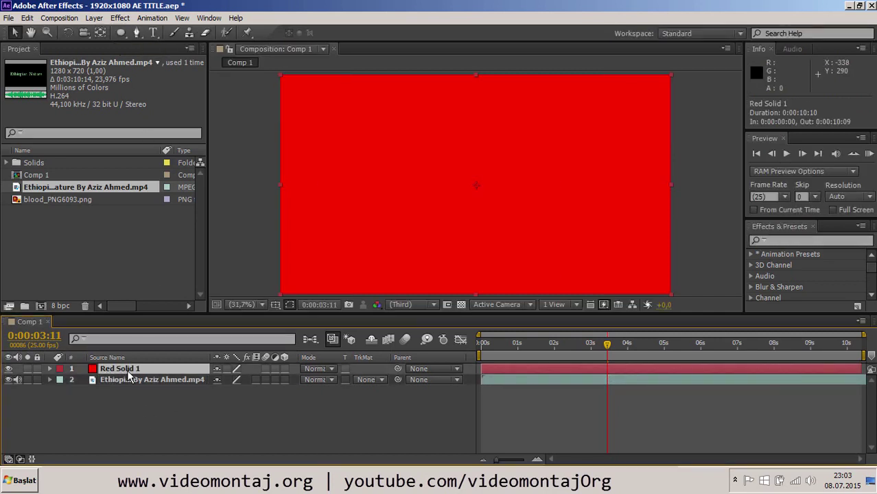
left_click(122, 33)
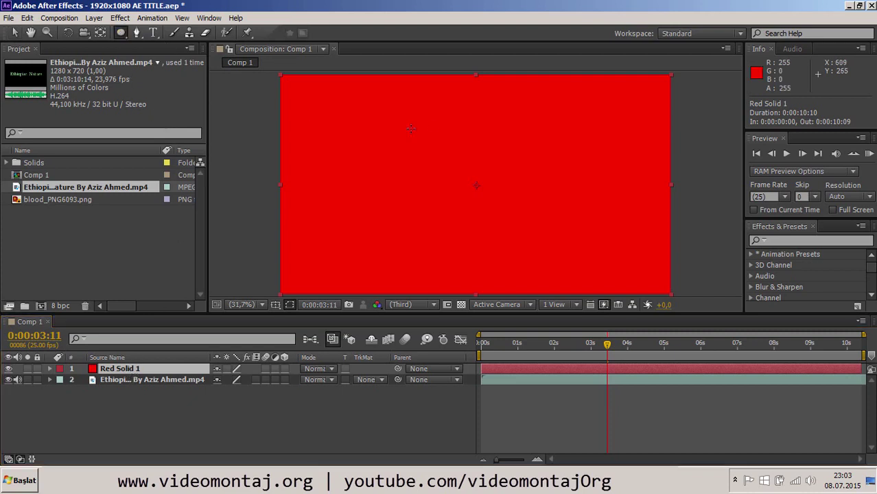
mouse_move(355, 97)
left_mouse_down()
mouse_move(548, 264)
mouse_move(595, 289)
left_mouse_up()
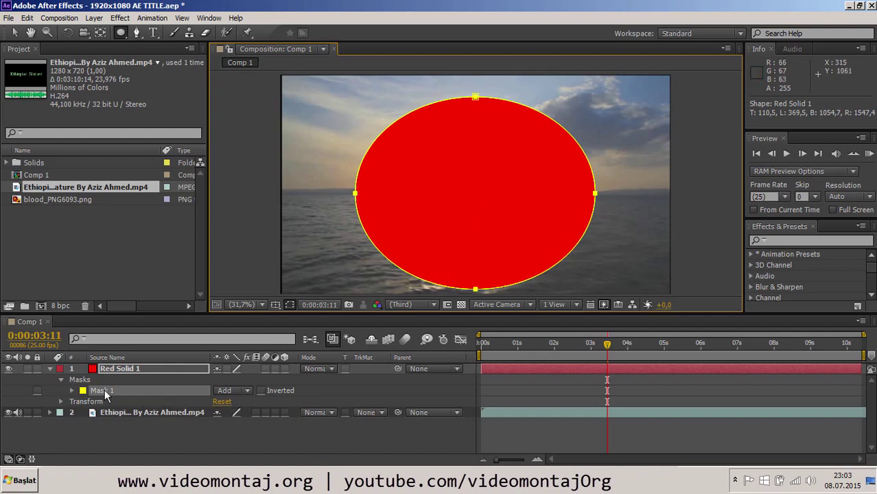
left_click(228, 390)
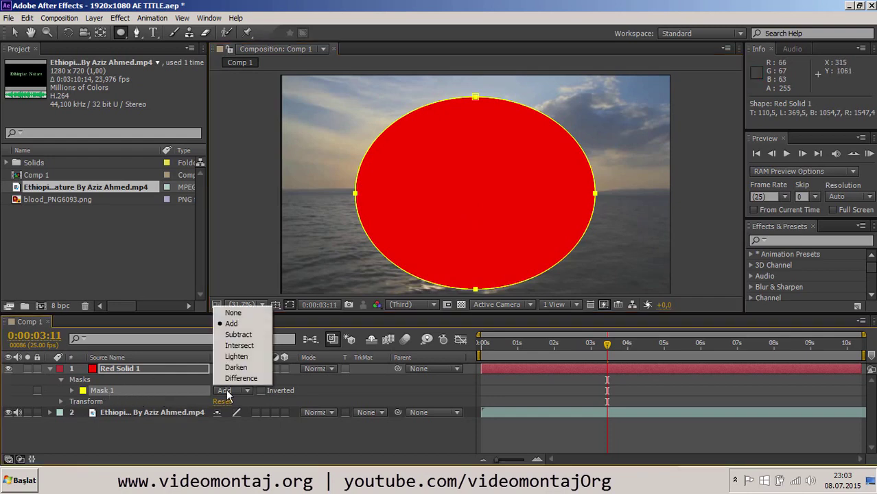
left_click(238, 336)
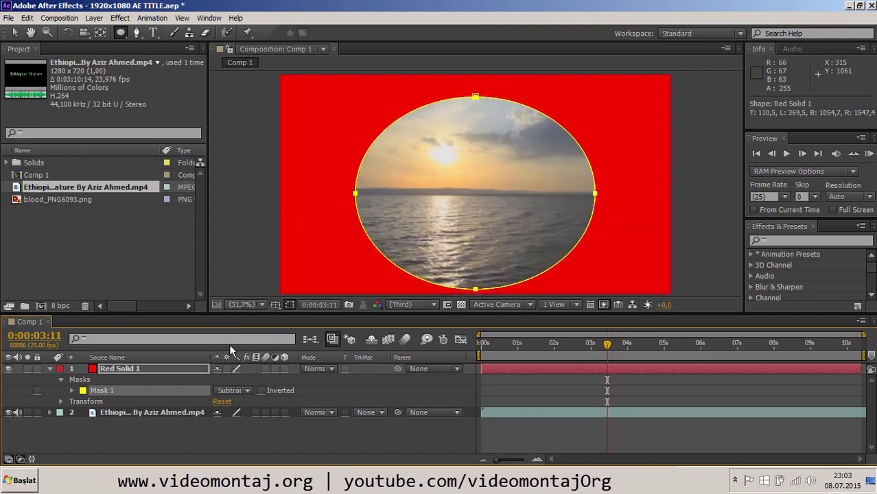
Slide the video to start at 0 and set Mask Feather to 227
mouse_move(741, 413)
left_mouse_down()
mouse_move(584, 428)
mouse_move(588, 417)
left_mouse_up()
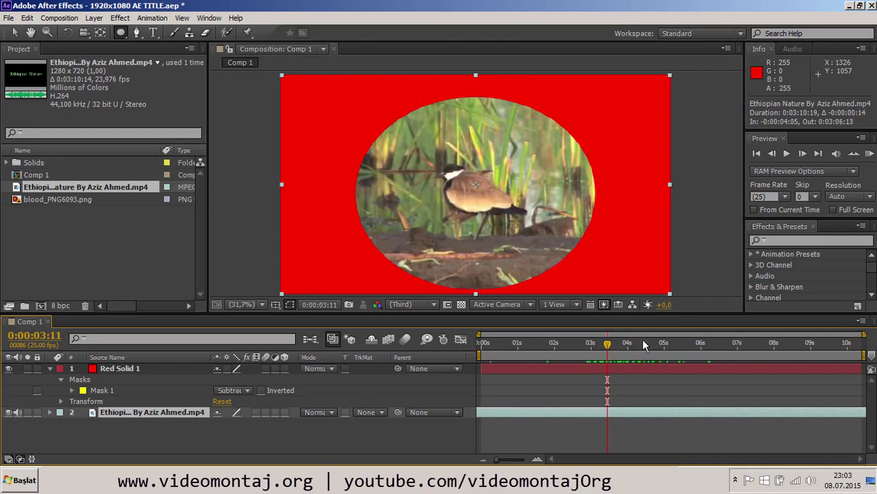
left_click(72, 390)
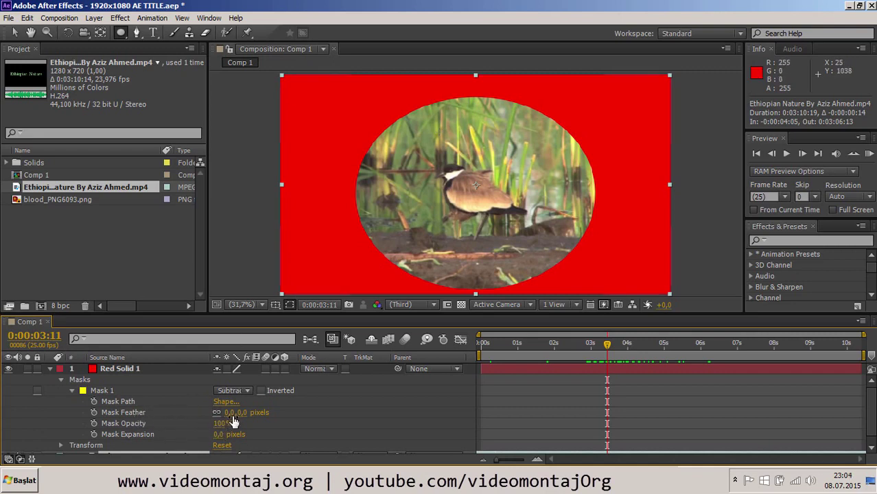
left_click(190, 411)
left_click_drag(233, 413, 227, 404)
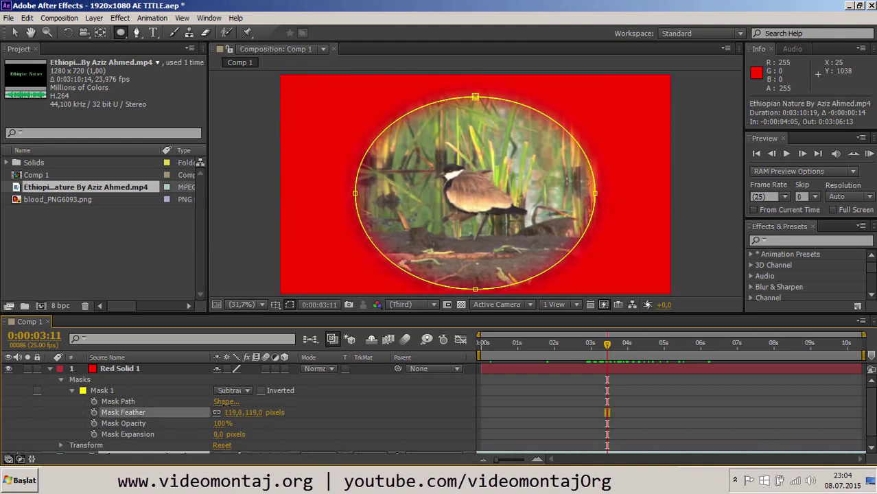
Hide the mask outline and preview the feathered oval vignette
left_click(292, 368)
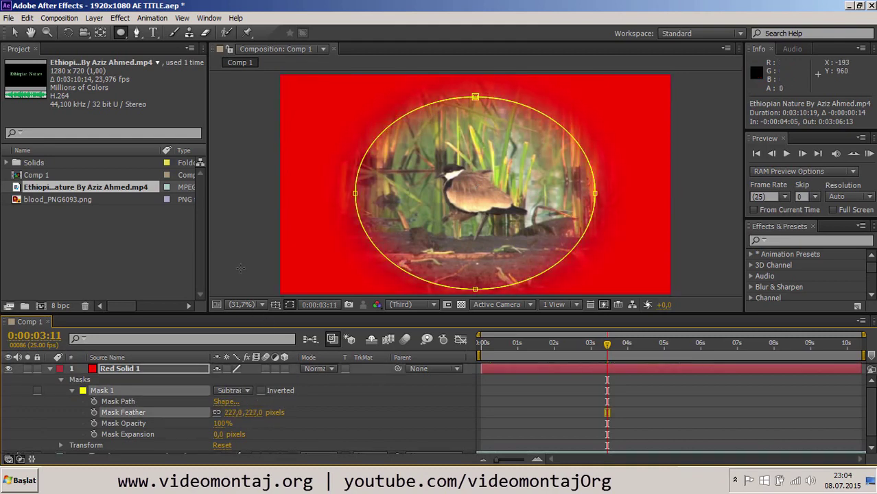
left_click(15, 33)
left_click(236, 199)
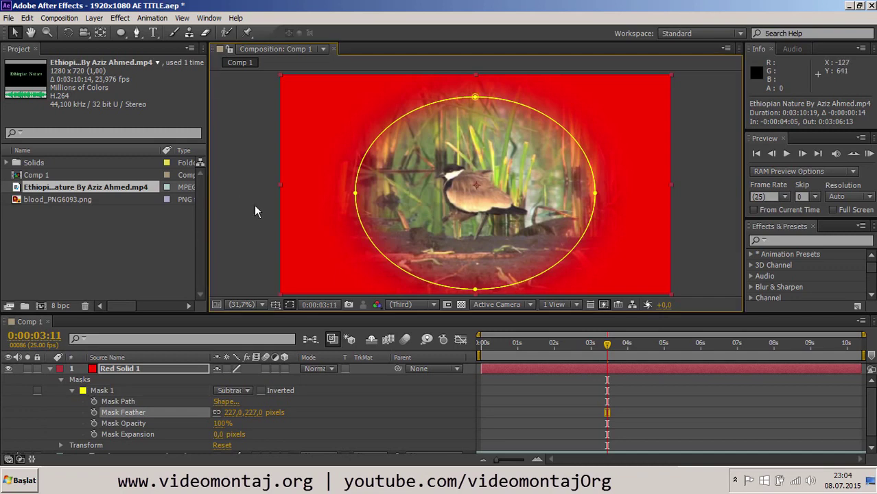
left_click(289, 304)
key("space")
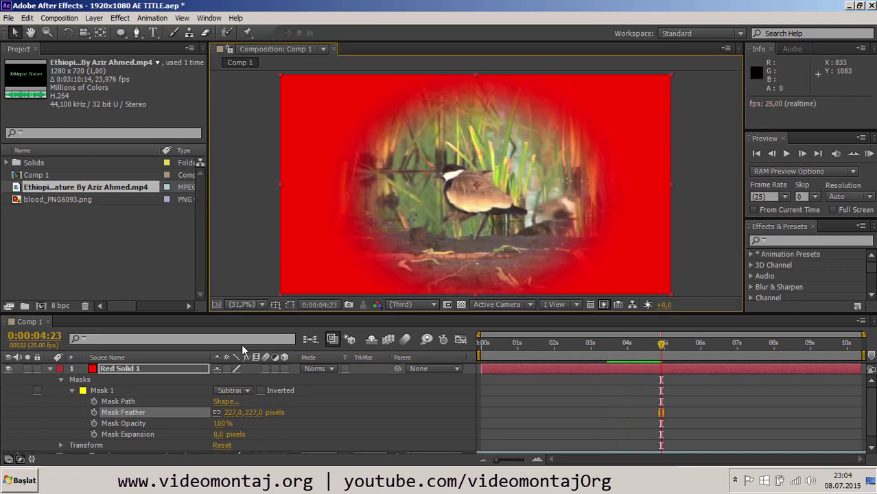
Stop the preview and change the solid's colour to black in Solid Settings
left_click(113, 369)
left_click(94, 18)
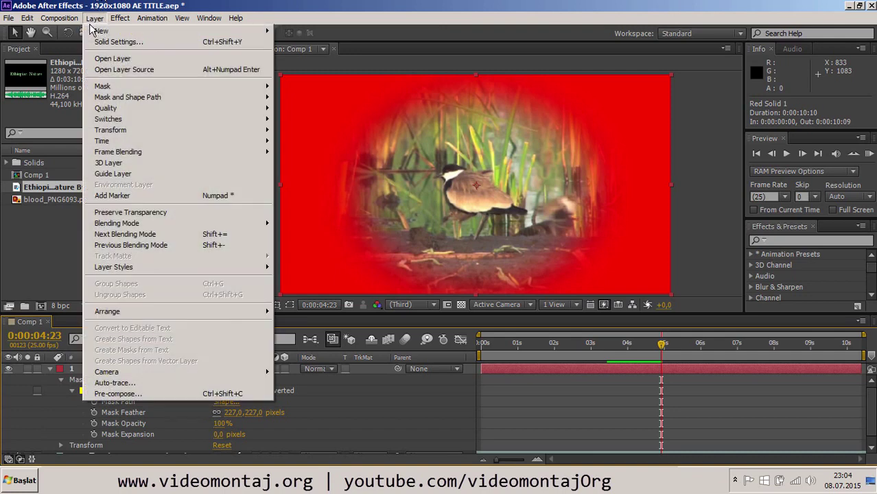
left_click(100, 18)
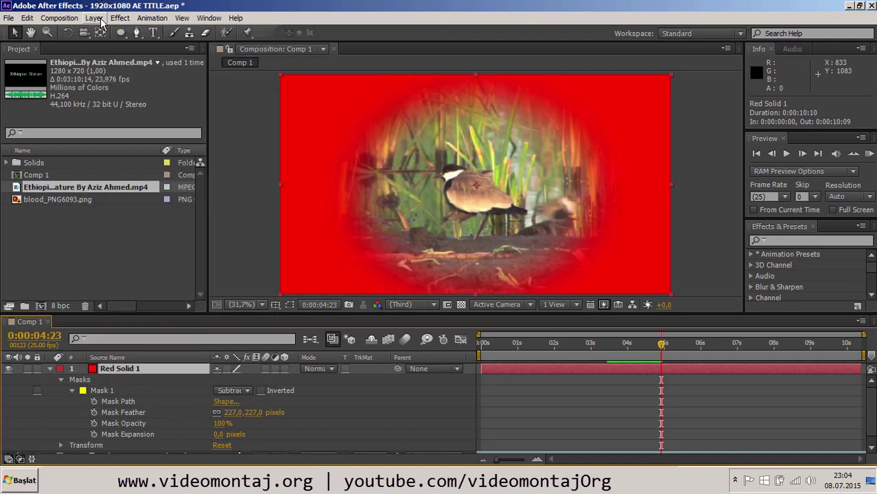
left_click(100, 18)
left_click(105, 43)
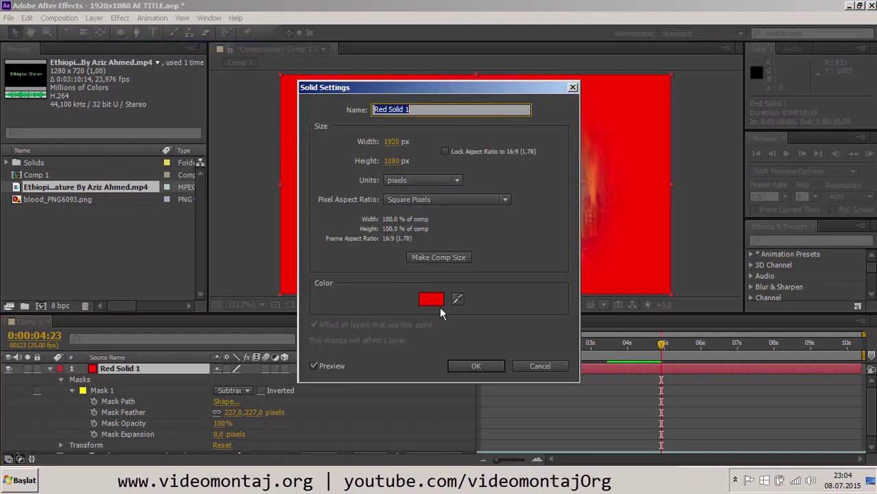
left_click(432, 300)
left_click(415, 415)
left_click_drag(414, 415, 422, 416)
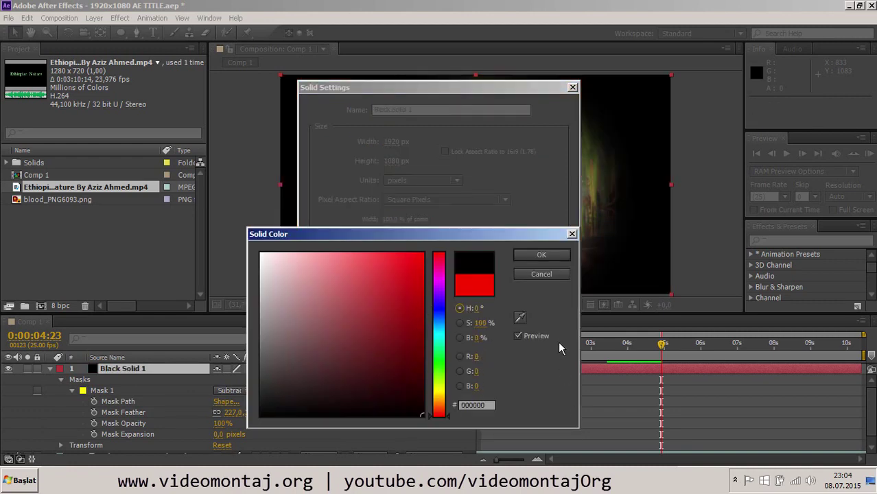
left_click(538, 258)
left_click(474, 366)
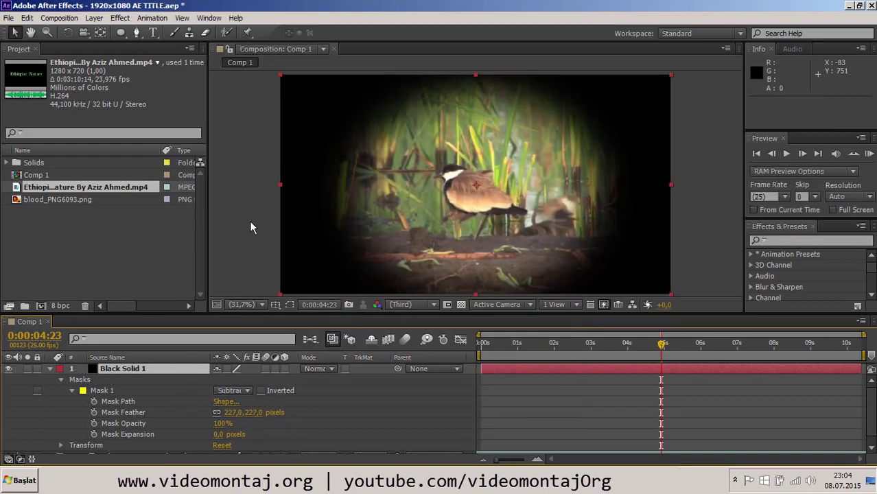
Check the black vignette in a maximized viewer, then delete both the solid and video layers
key("grave")
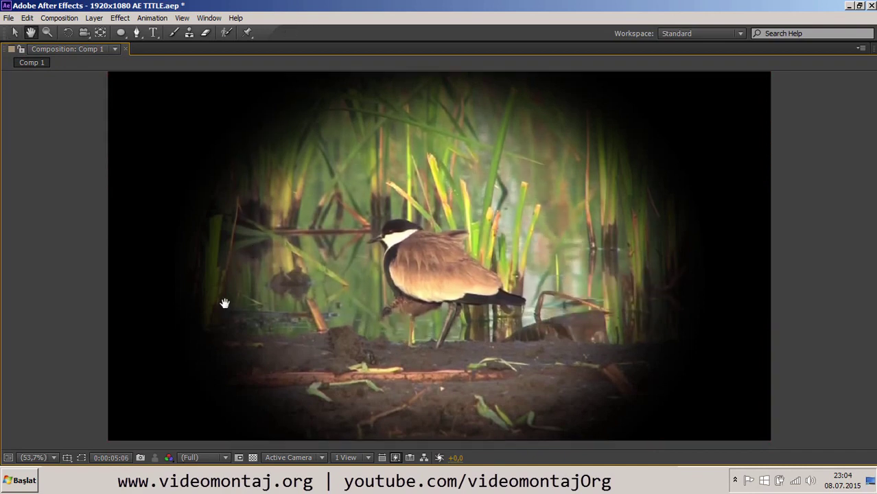
key("grave")
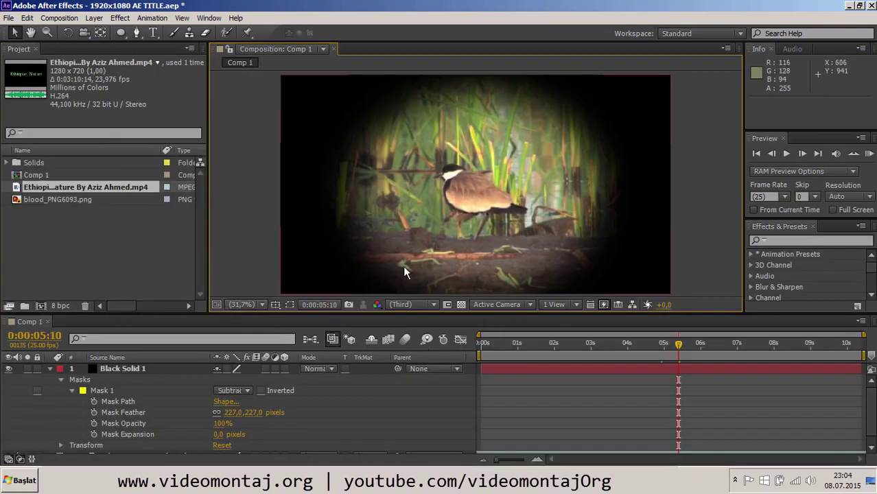
left_click(124, 369)
key("Delete")
left_click(125, 369)
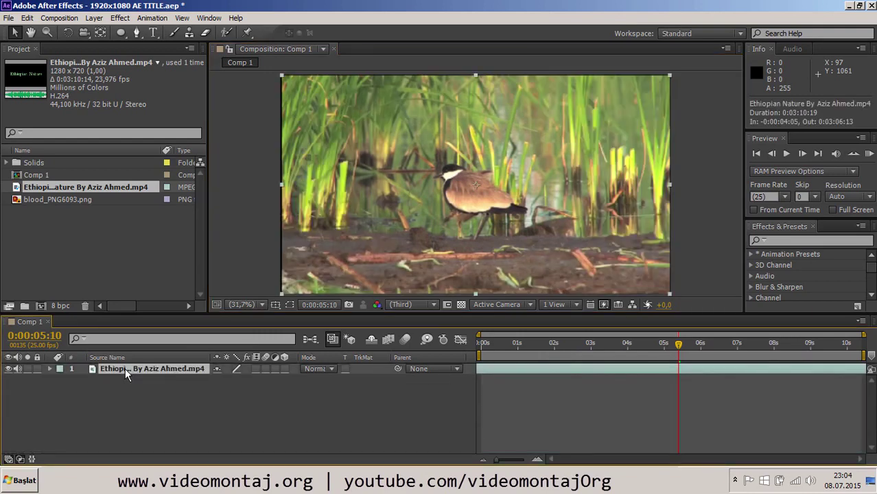
key("Delete")
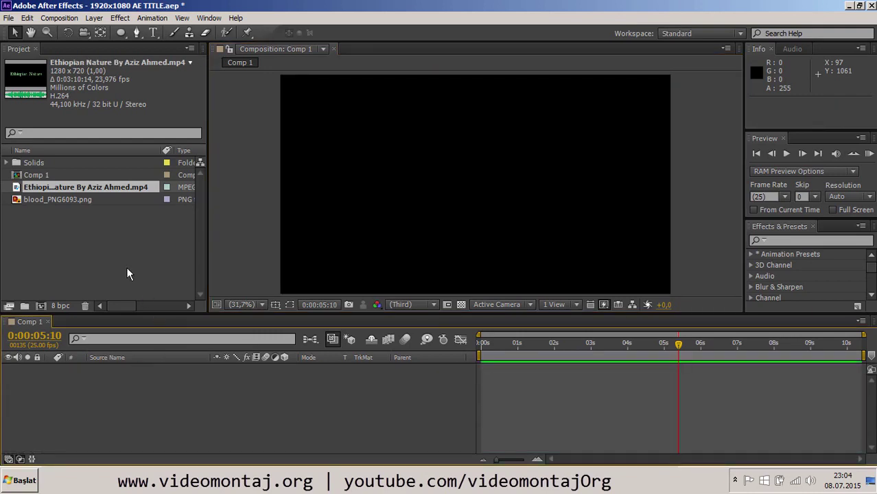
Add a full-frame teal solid coloured 078682, named Deep Cyan Solid 1
right_click(162, 401)
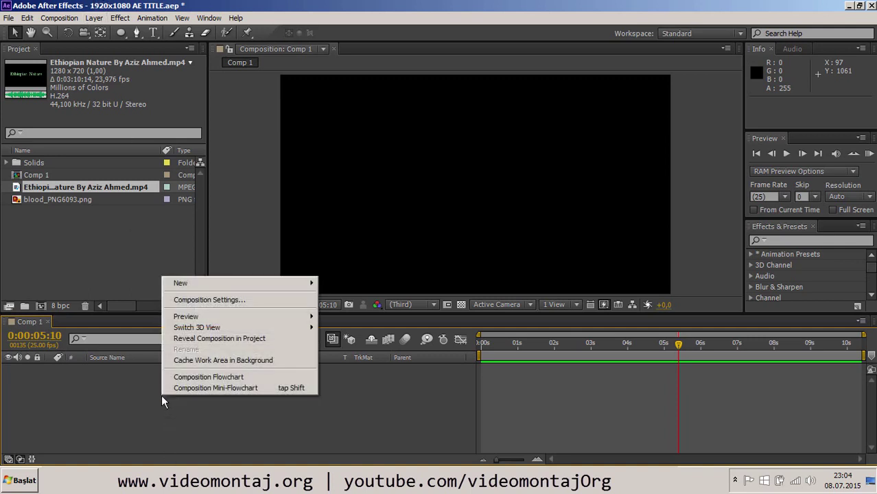
right_click(174, 407)
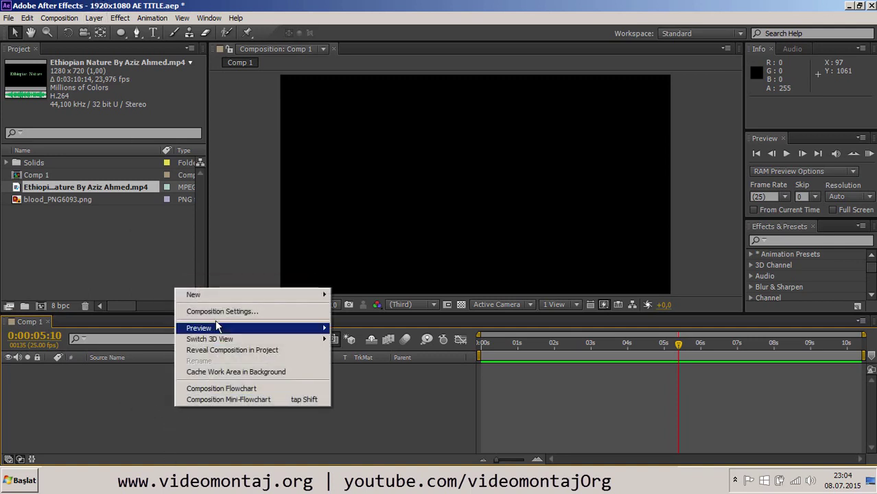
mouse_move(323, 295)
left_click(349, 321)
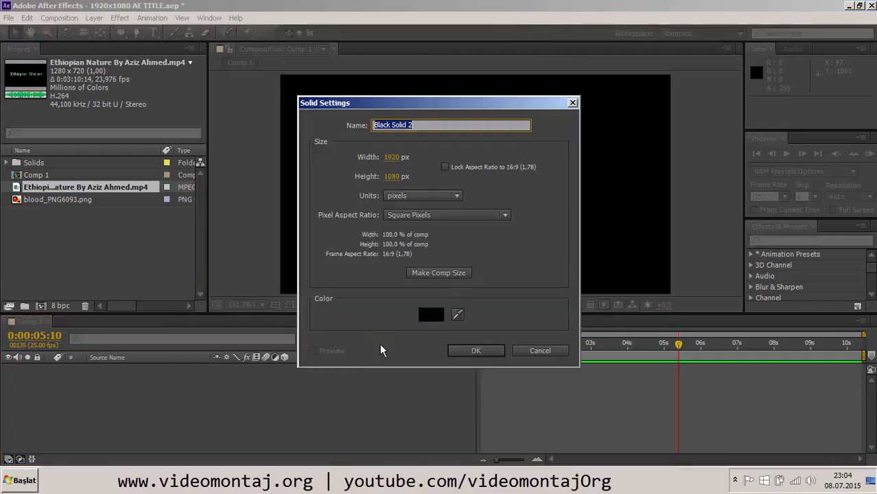
left_click(432, 315)
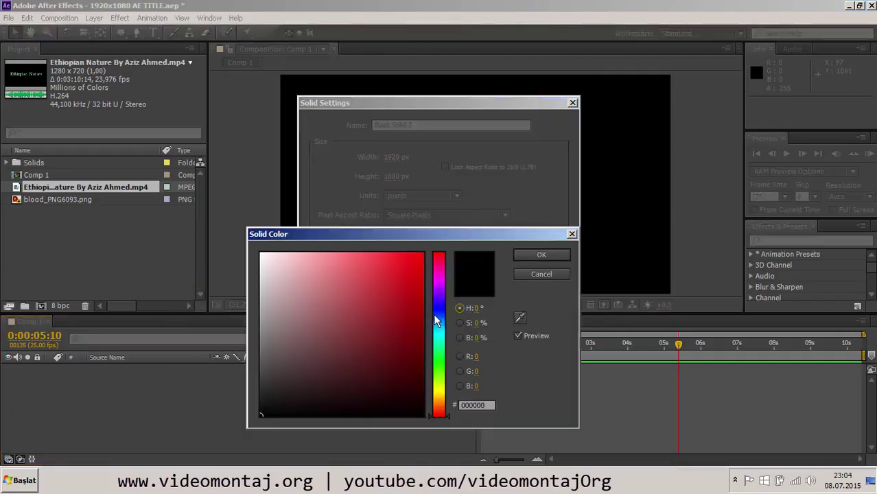
left_click(439, 309)
left_click_drag(413, 284, 393, 295)
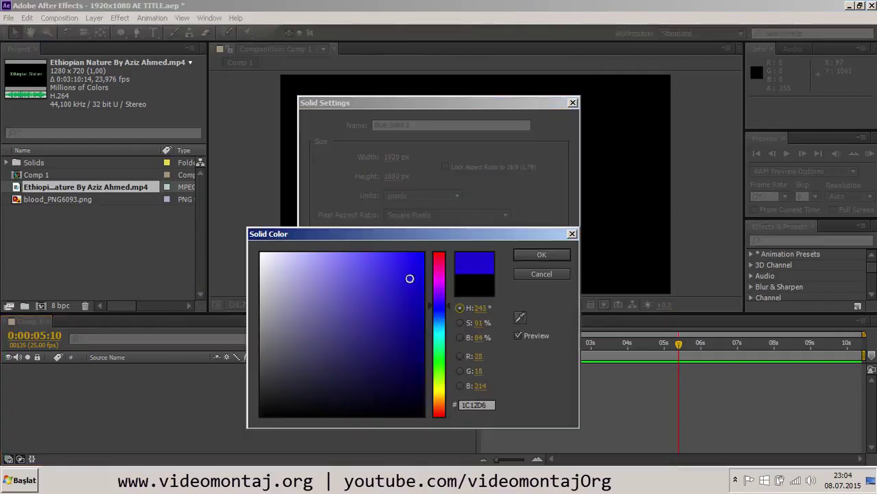
left_click(438, 335)
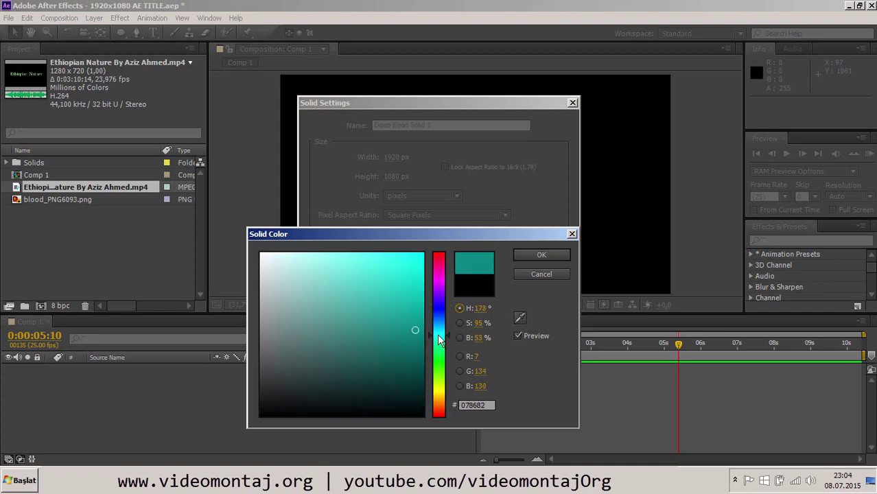
left_click_drag(396, 306, 409, 314)
left_click(526, 257)
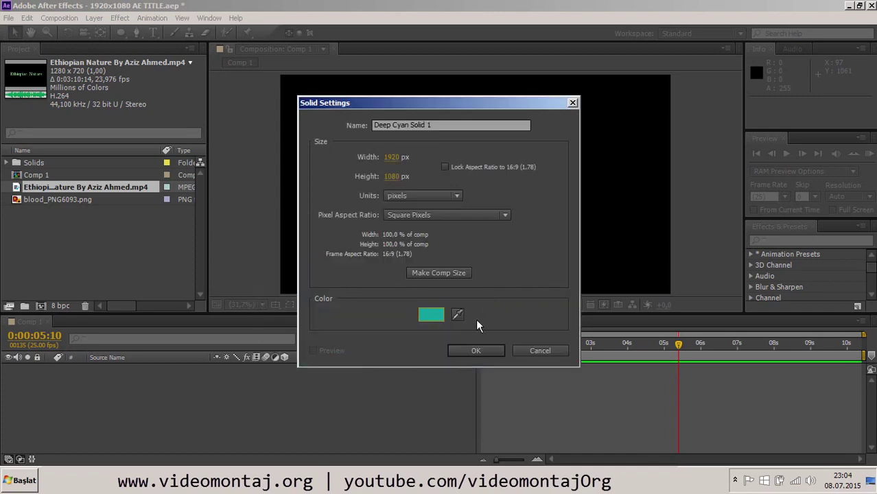
left_click(472, 348)
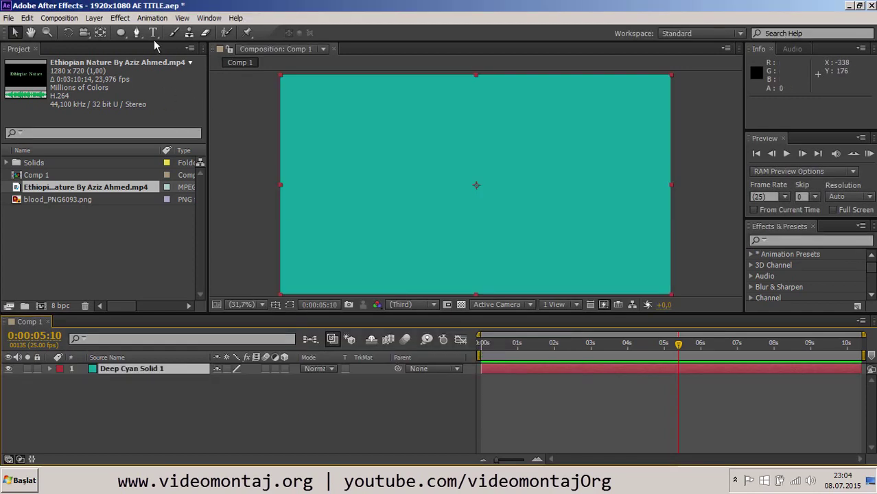
left_click(152, 32)
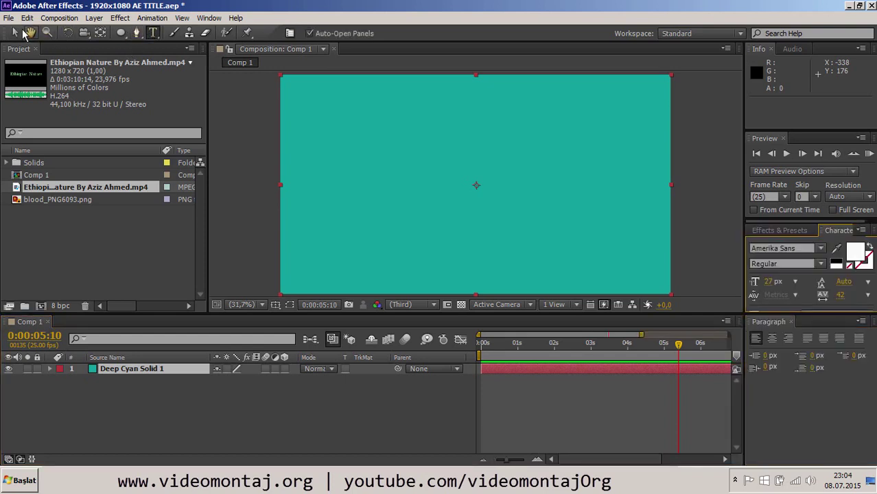
Draw a rectangle mask that crops the cyan solid to a narrow bar low in the frame
left_click(121, 32)
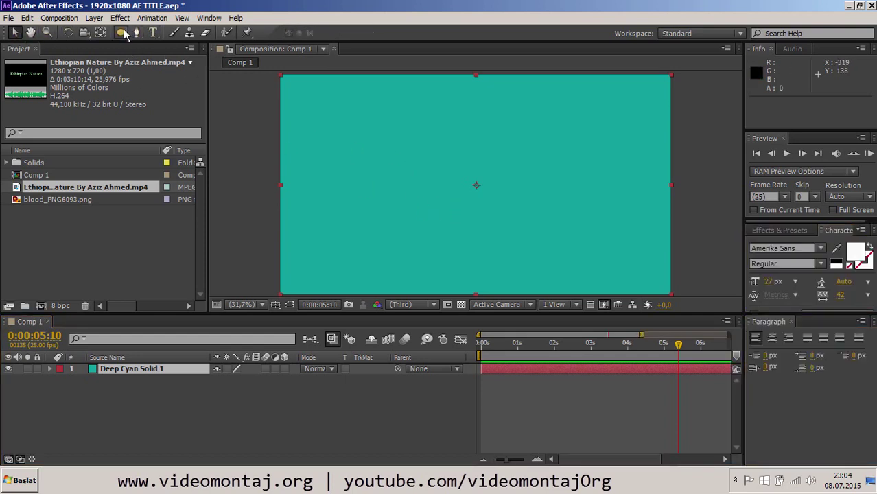
left_click_drag(121, 32, 169, 35)
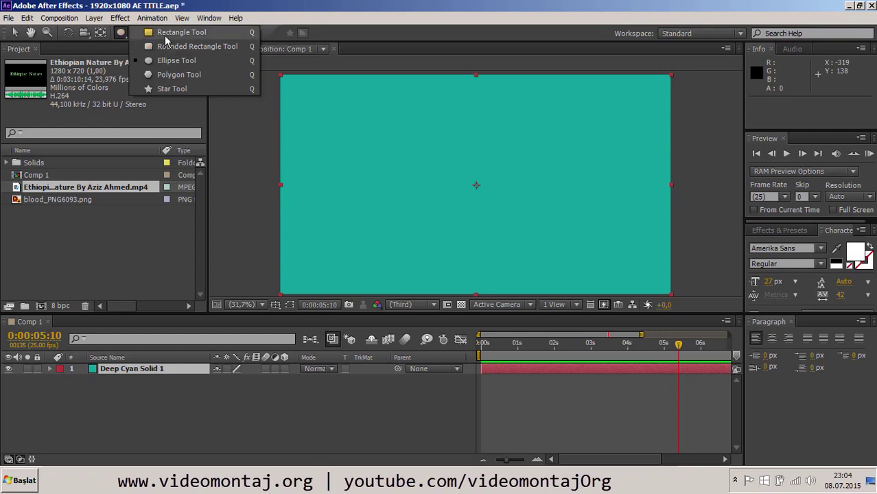
left_click_drag(325, 232, 527, 254)
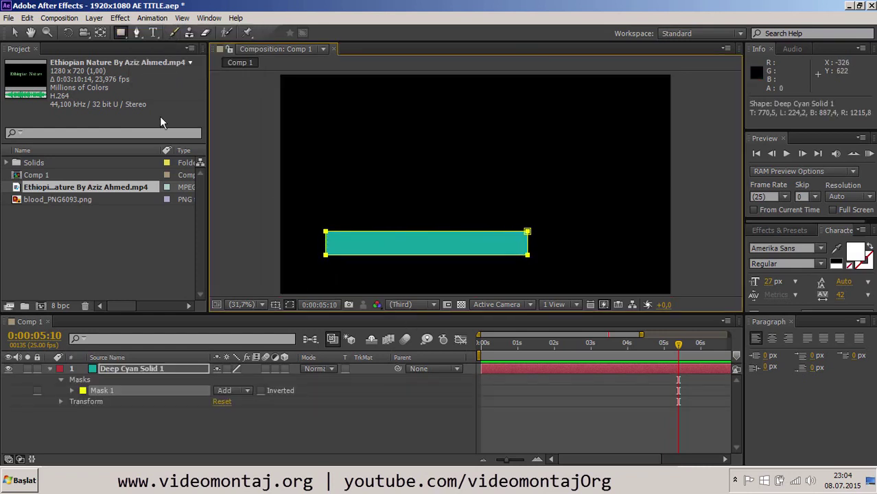
left_click(152, 32)
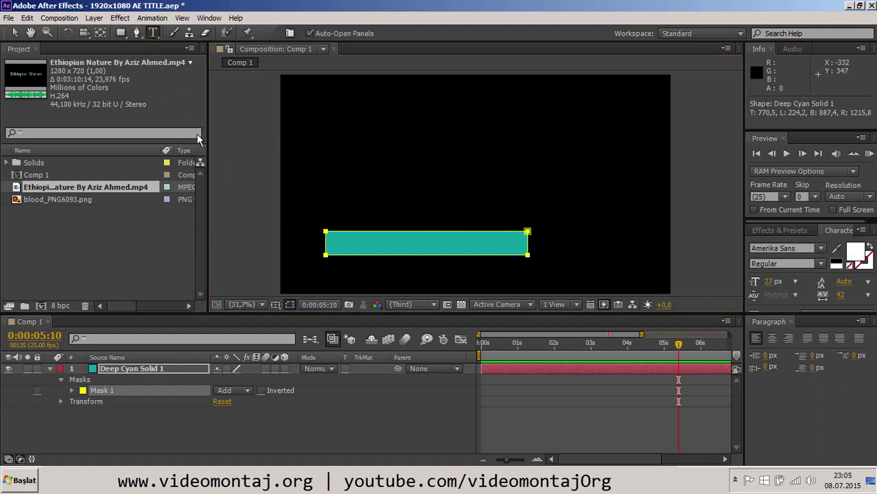
Type the Videomontaj.org title, then enlarge it and move it down onto the cyan bar
left_click(336, 240)
type("V deomontaj.org")
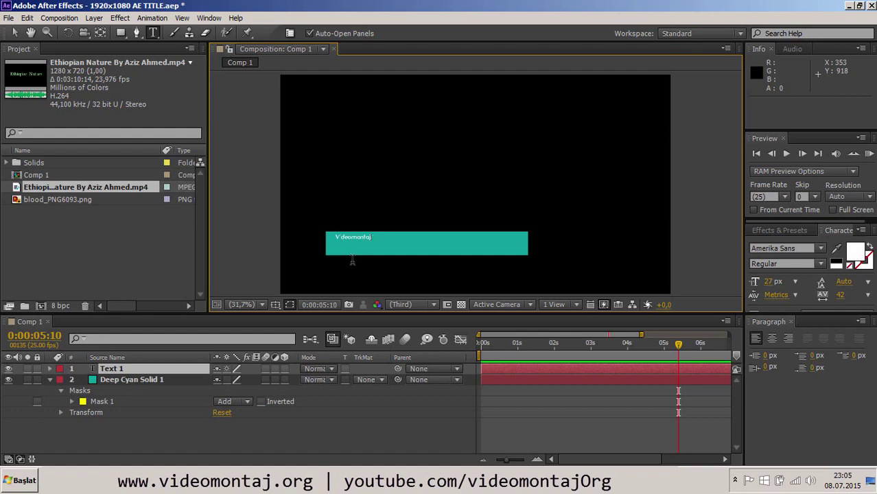
left_click(15, 32)
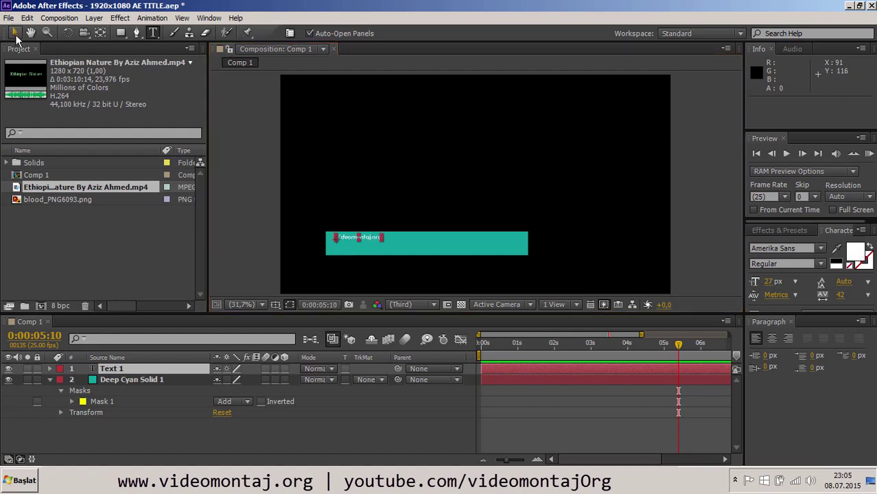
left_click_drag(381, 233, 481, 221)
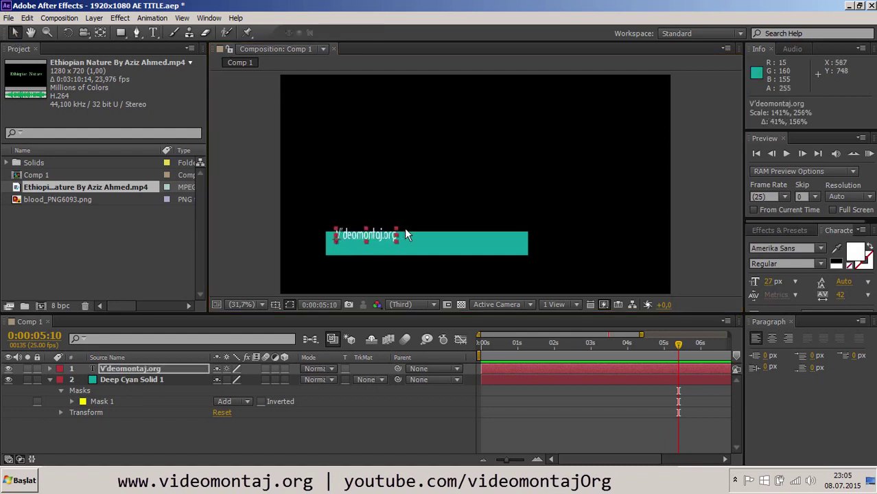
left_click_drag(359, 234, 359, 247)
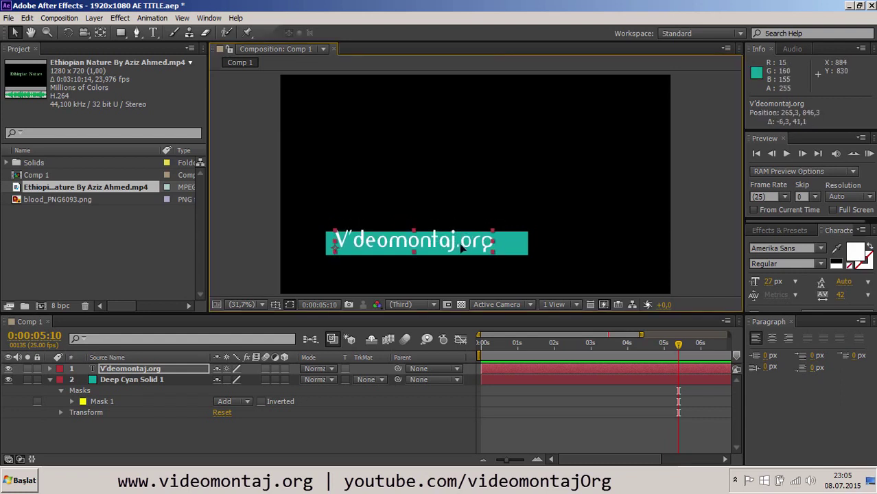
Fix the title's typo by inserting the missing 'i' after the V, then nudge it into place
double_click(358, 248)
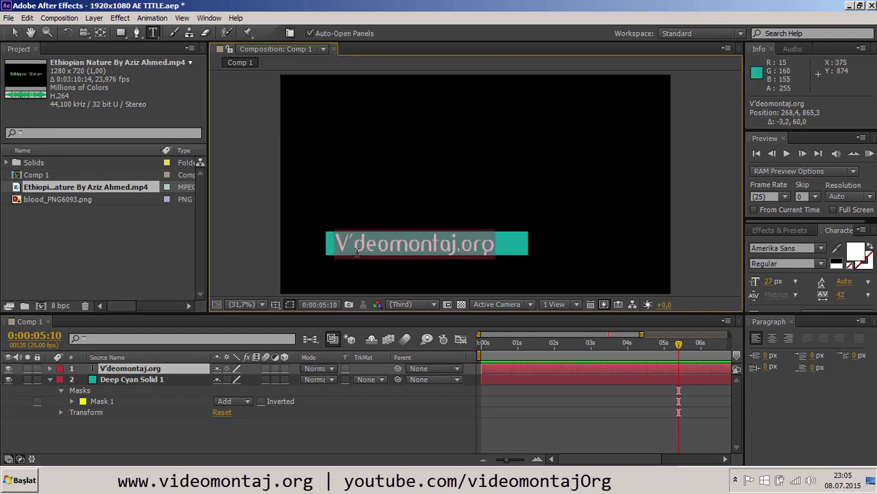
left_click(357, 248)
type("i")
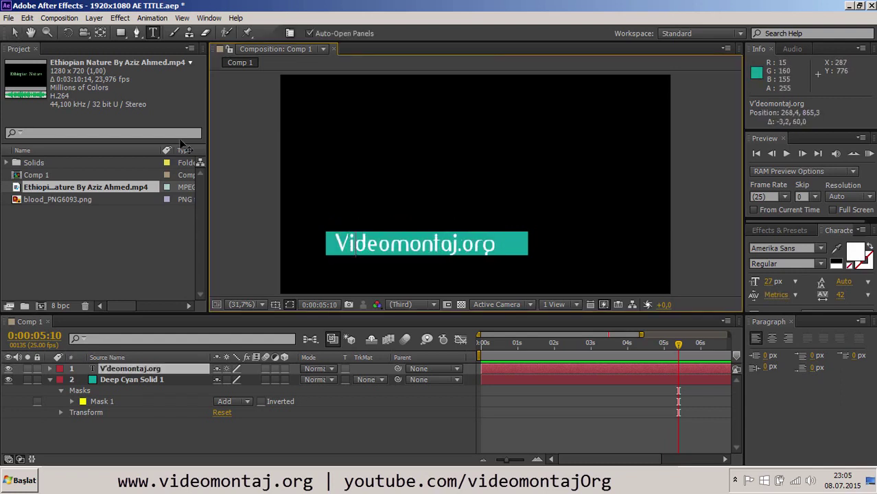
left_click(15, 33)
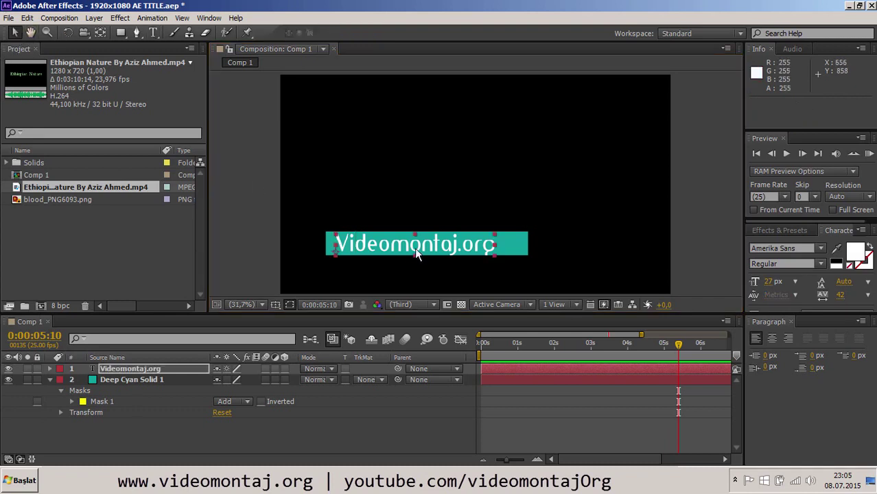
left_click_drag(417, 248, 420, 248)
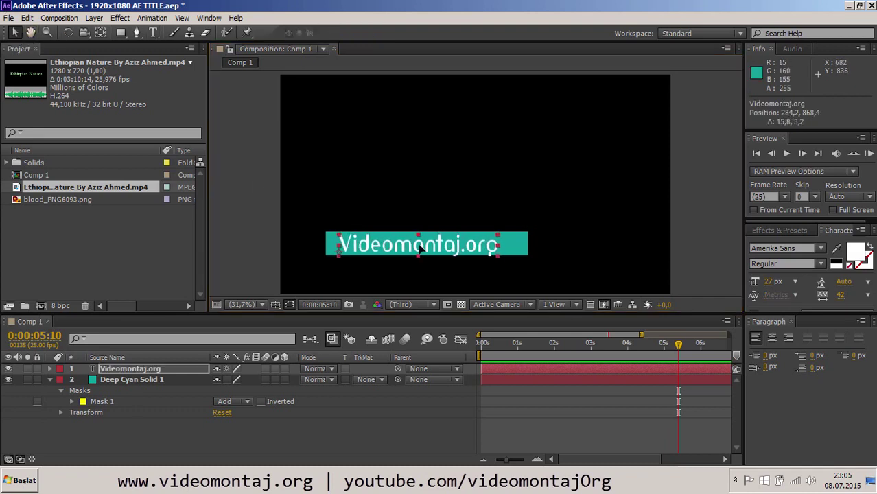
Create a new full-frame solid coloured bright lime green, named Lime Green Solid 1
left_click(50, 377)
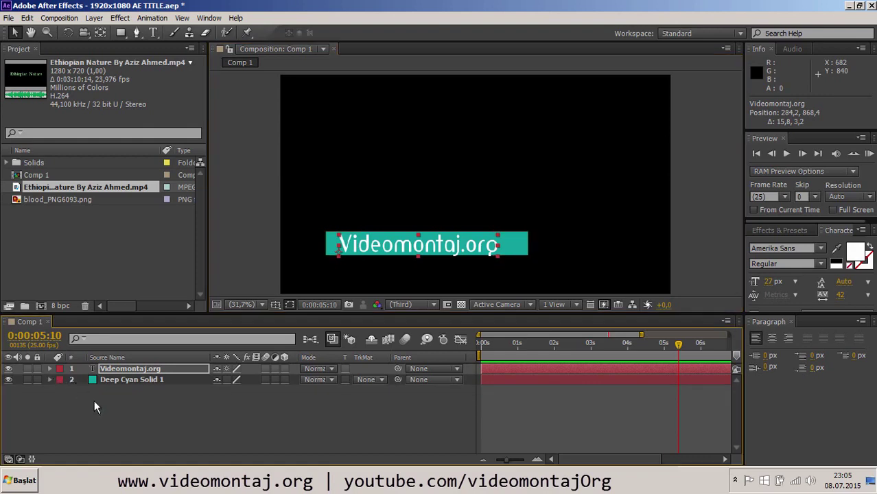
right_click(94, 400)
mouse_move(177, 292)
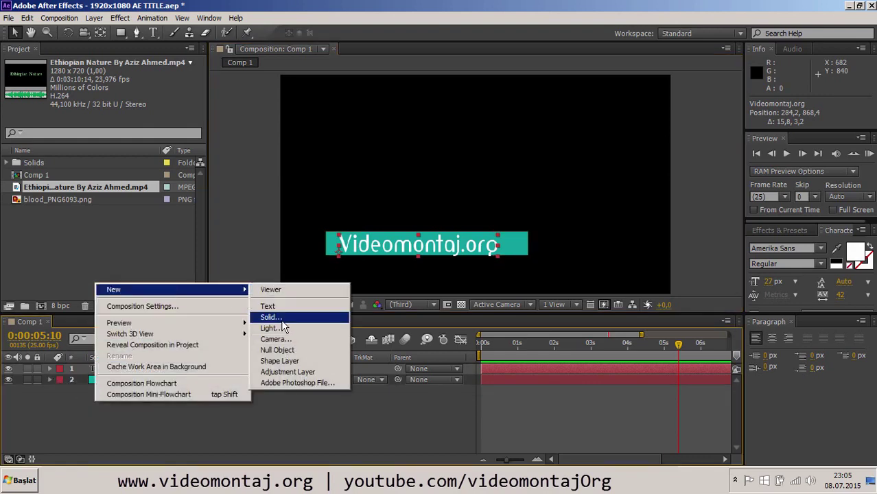
left_click(271, 318)
left_click(432, 318)
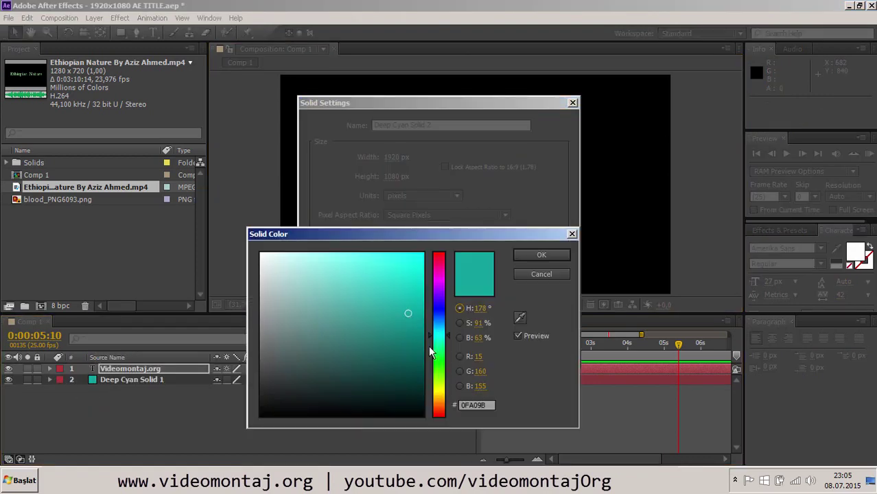
left_click(438, 383)
left_click_drag(410, 302, 415, 280)
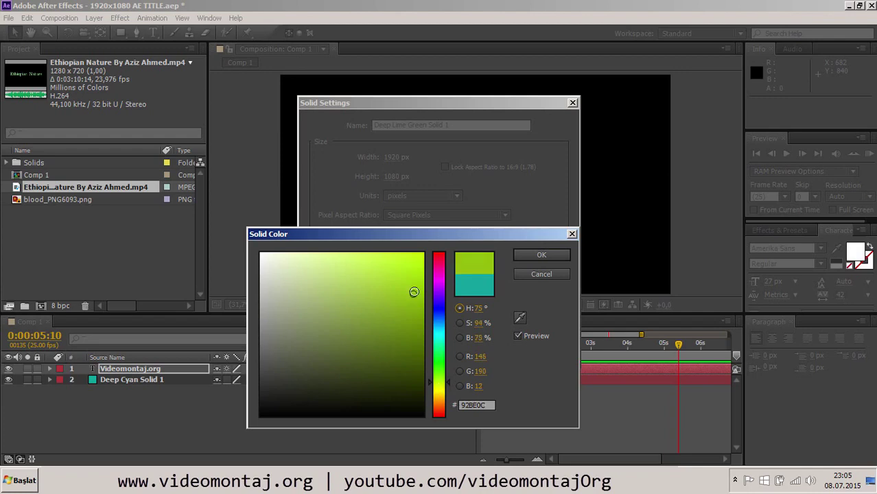
left_click(536, 258)
left_click(495, 352)
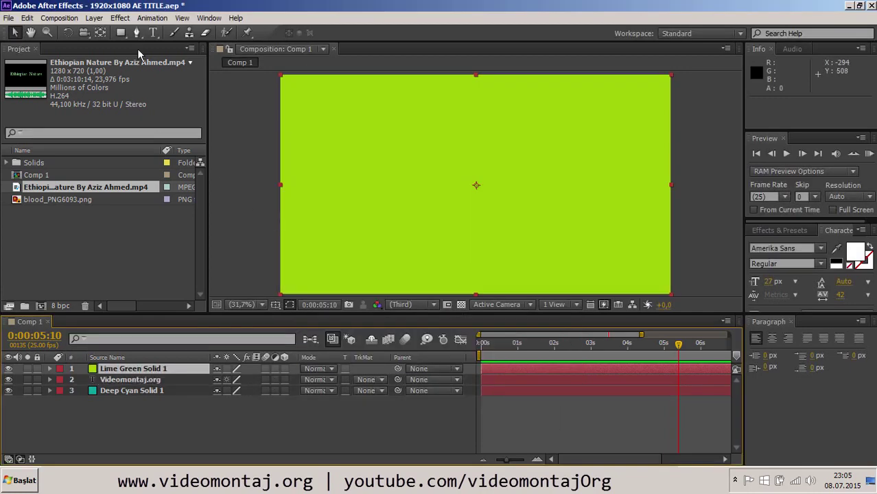
Lower the lime solid's Transform Opacity to 61%
left_click(49, 369)
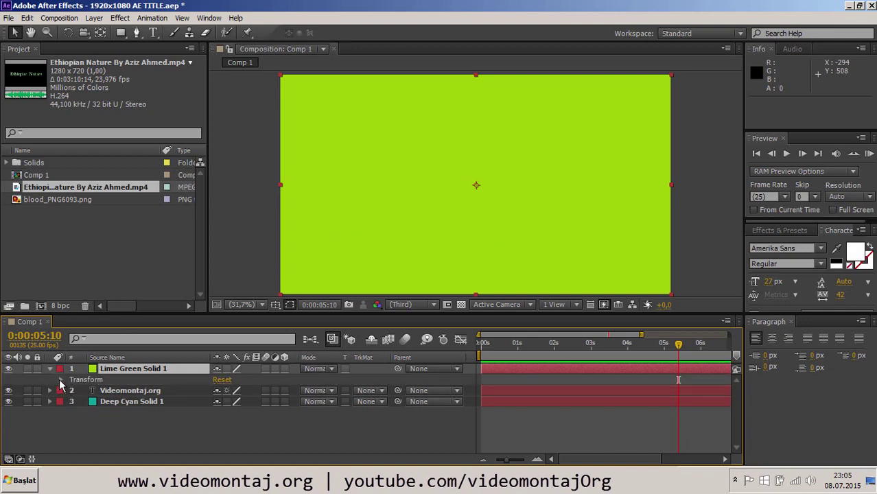
left_click(61, 380)
left_click_drag(219, 435, 183, 424)
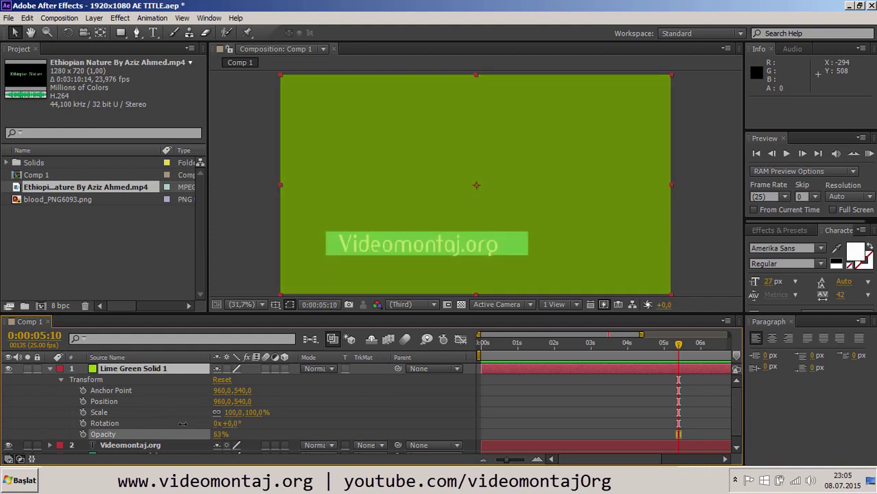
left_click(120, 35)
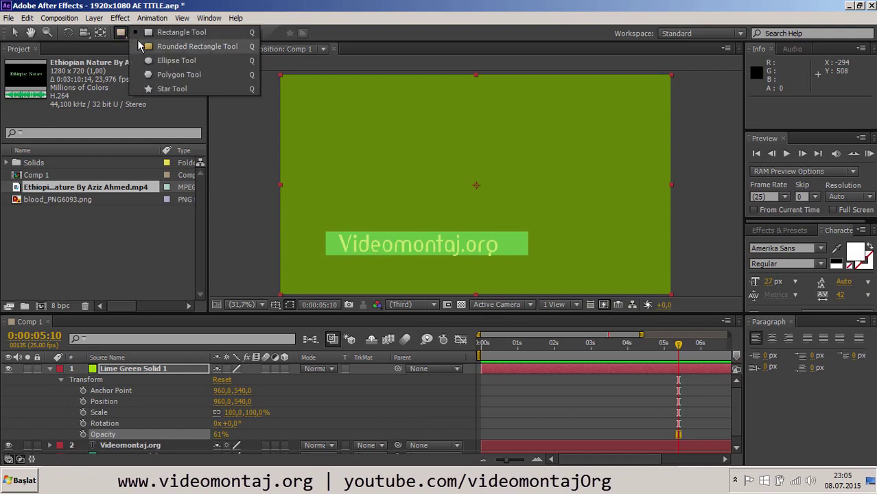
left_click(171, 48)
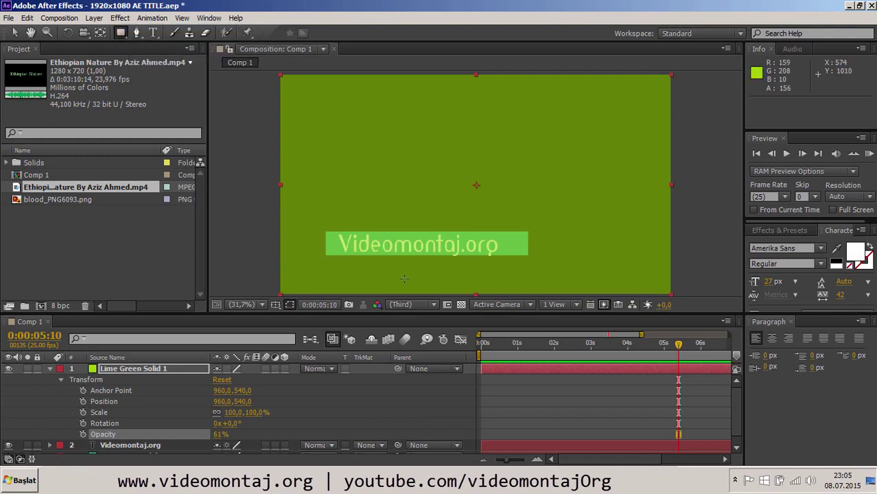
Mask the lime solid to a rounded bar below the title and raise its opacity to 100%
mouse_move(410, 258)
left_mouse_down()
mouse_move(511, 281)
mouse_move(528, 273)
left_mouse_up()
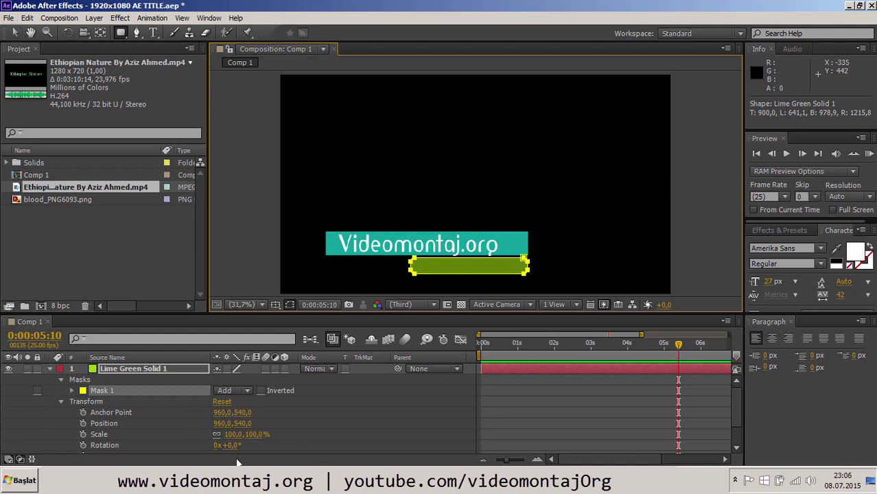
scroll(206, 441, "down", 2)
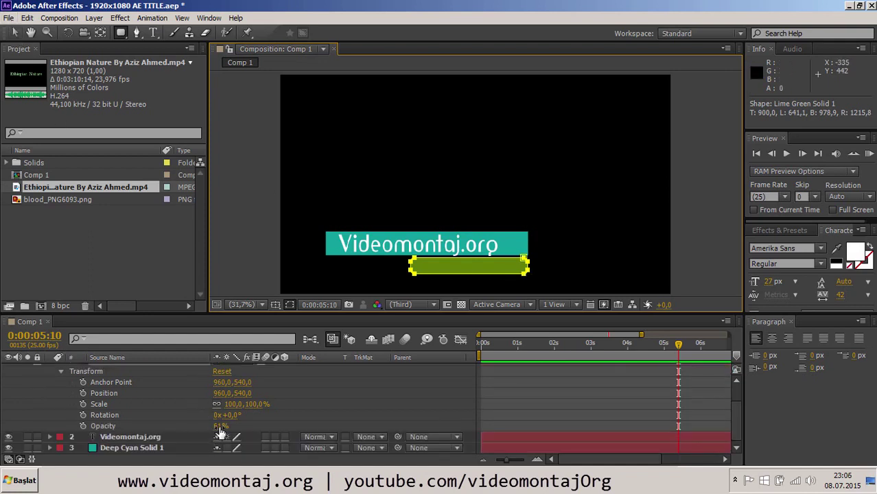
left_click_drag(220, 426, 247, 426)
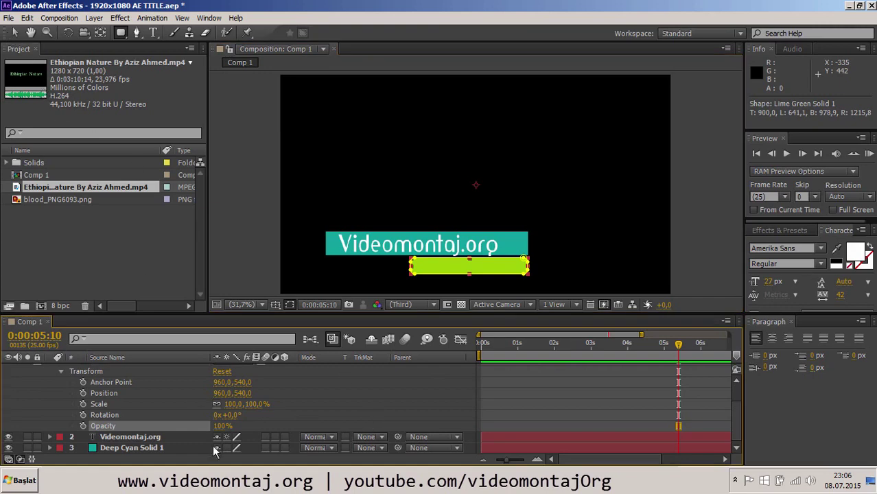
scroll(138, 374, "up", 2)
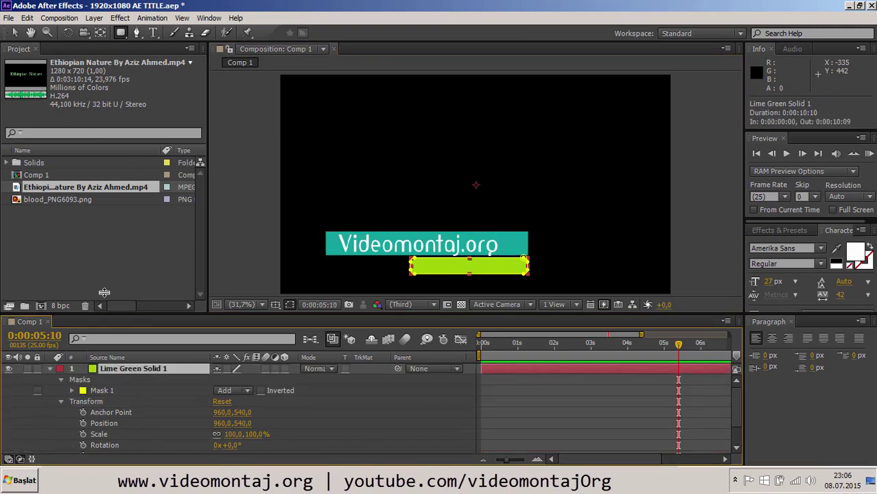
Change the lime solid's colour to C0FF00 in Solid Settings
left_click(94, 18)
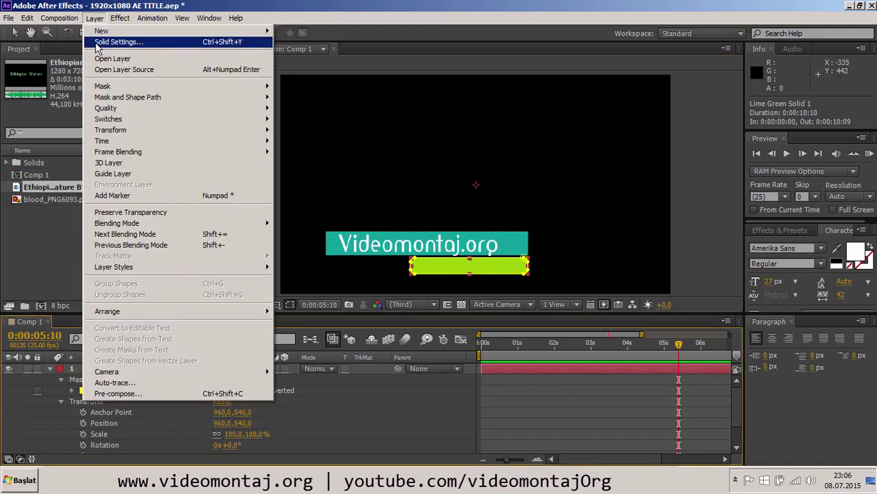
left_click(97, 42)
left_click(436, 243)
left_click_drag(411, 271, 423, 253)
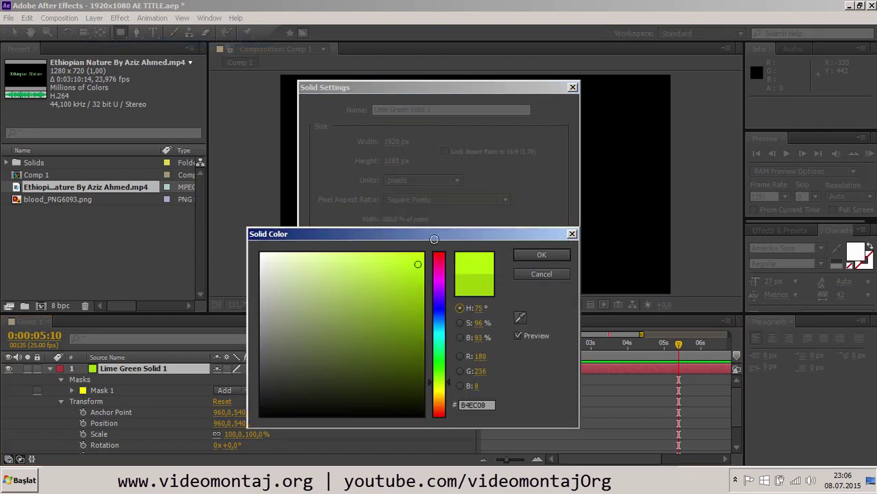
left_click(538, 256)
left_click(527, 365)
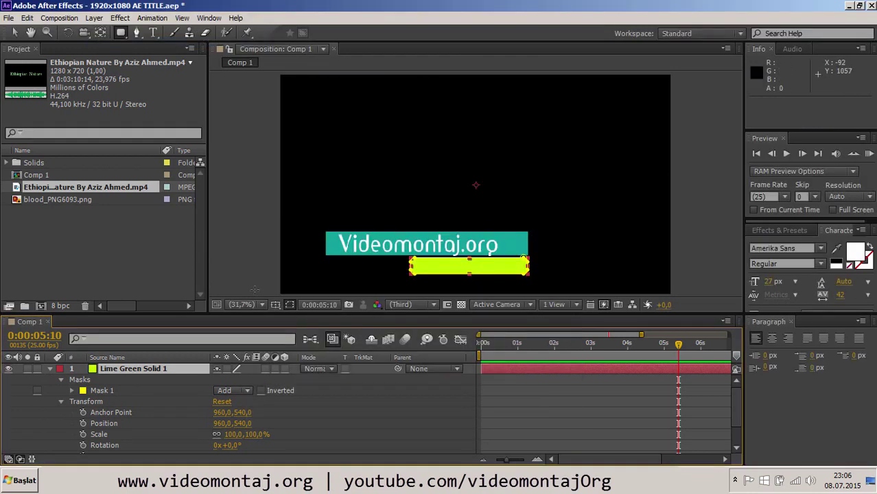
left_click(237, 304)
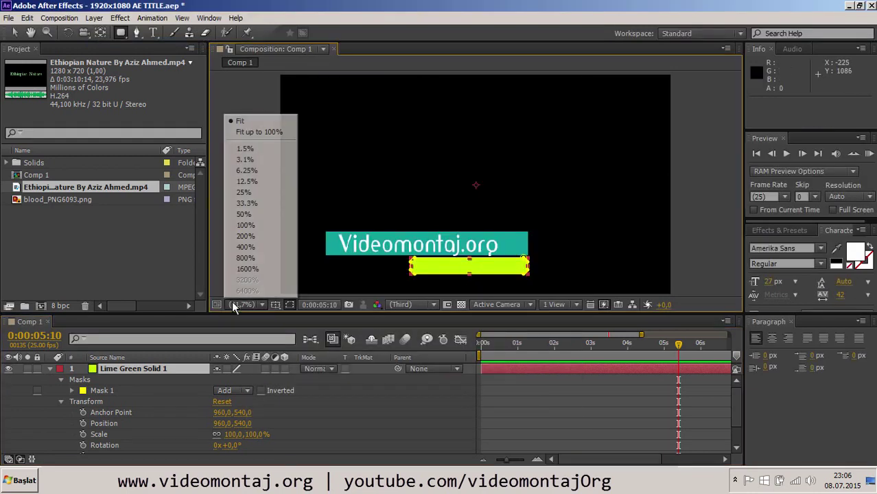
Zoom in on the title bars and click inside the lime bar with the Type tool
left_click(244, 192)
key("period")
key("period")
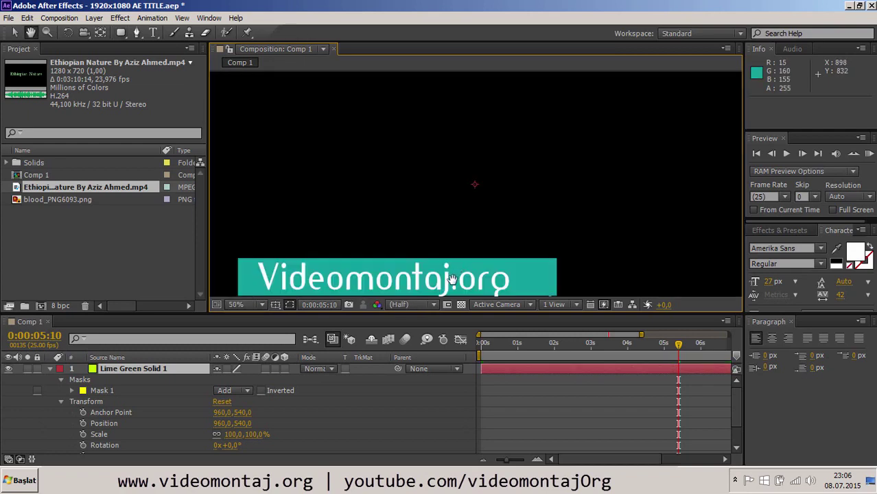
left_click_drag(452, 280, 448, 193)
left_click(153, 34)
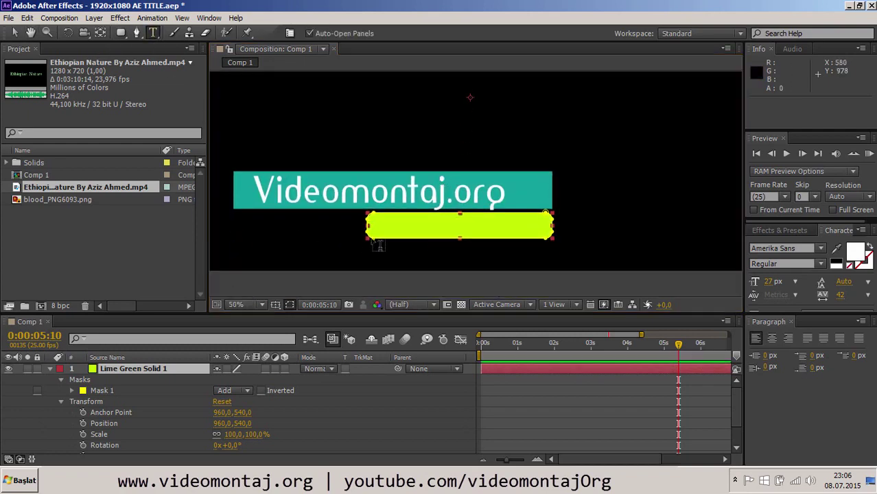
left_click(381, 223)
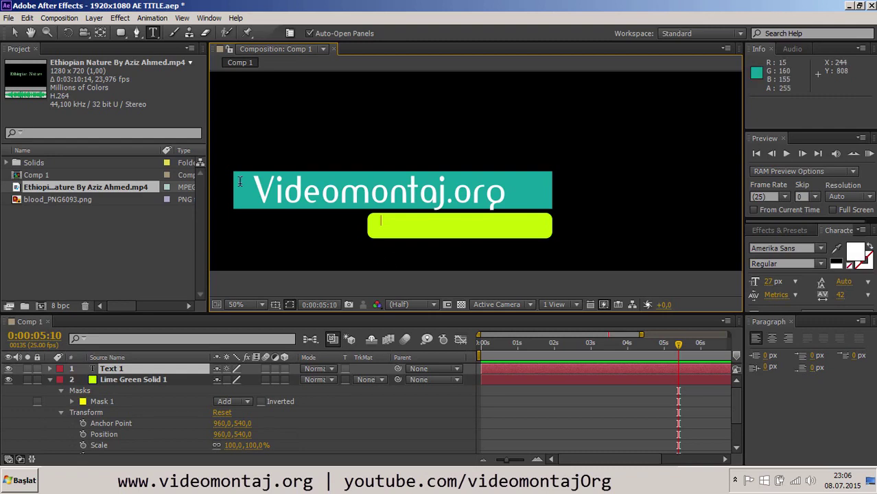
Collapse the lime solid and right-click the Videomontaj.org text layer for its options
left_click(84, 400)
left_click(50, 370)
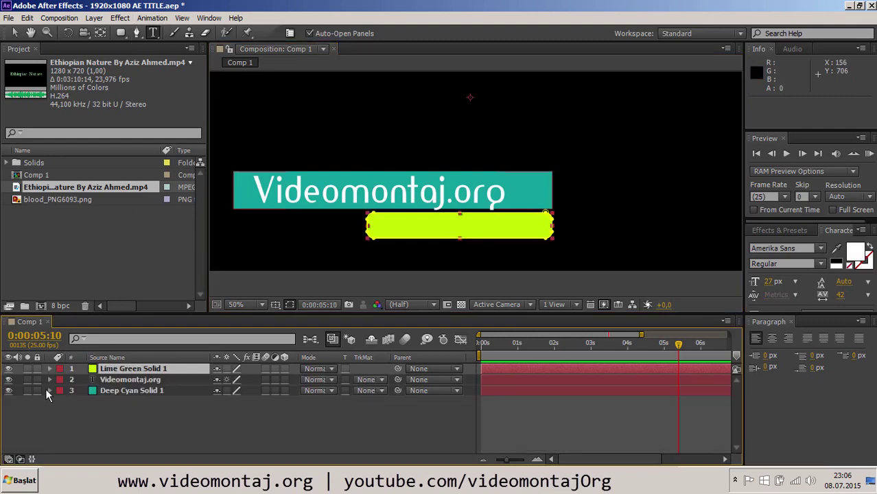
left_click(130, 380)
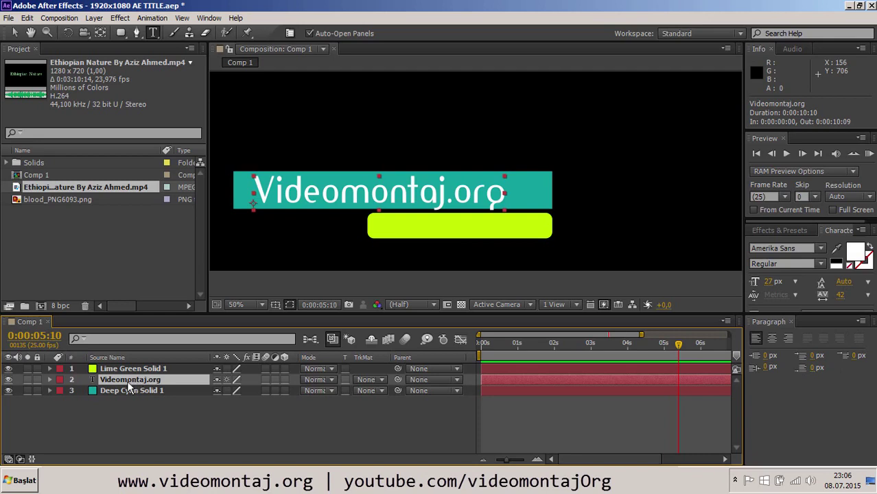
right_click(116, 380)
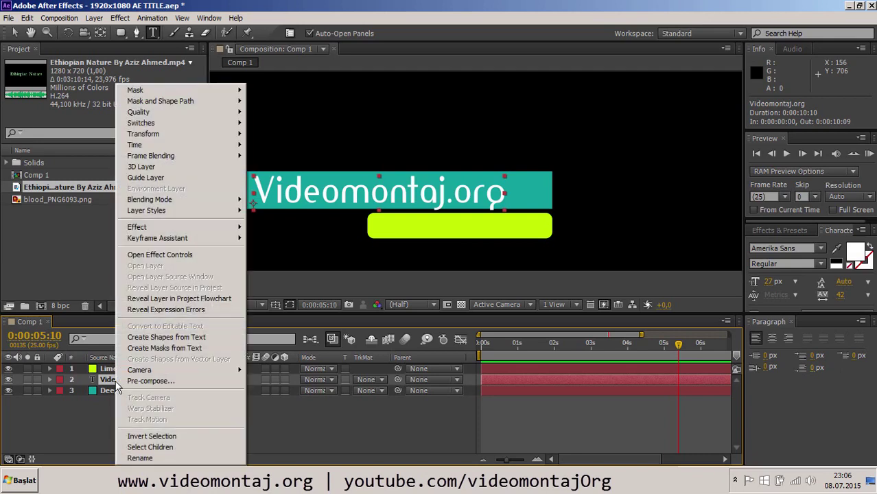
Duplicate the Videomontaj.org layer, move the copy to the top, and shrink it onto the lime bar
left_click(113, 380)
left_click(27, 18)
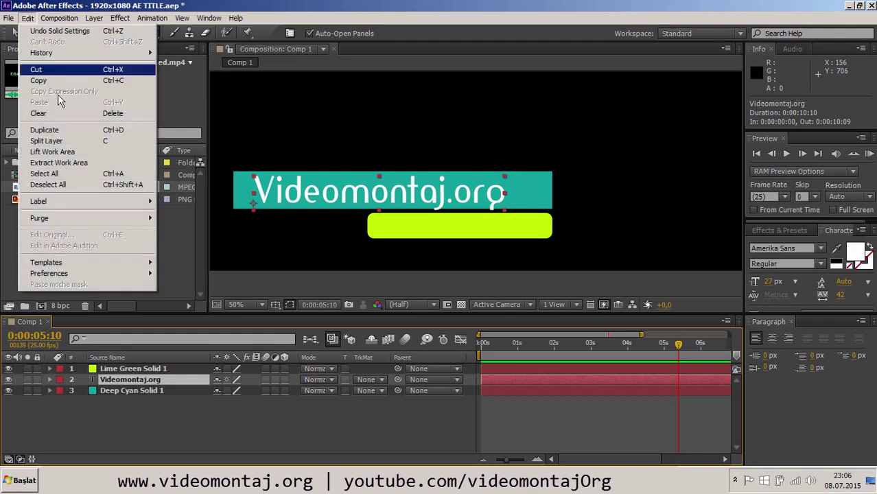
left_click(59, 134)
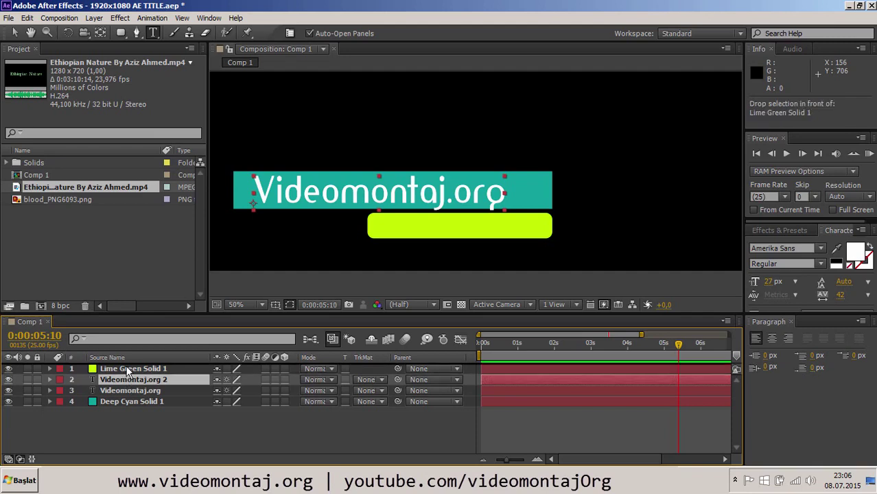
left_click_drag(125, 379, 127, 366)
left_click(15, 33)
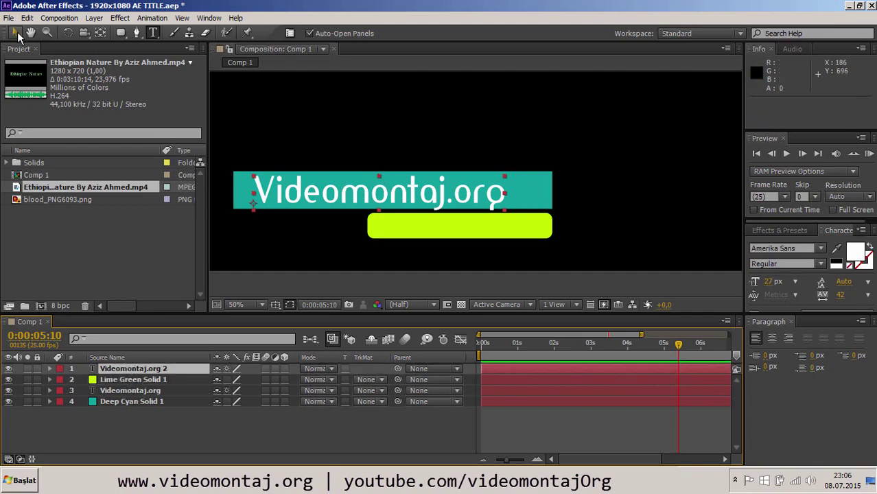
left_click_drag(356, 195, 395, 229)
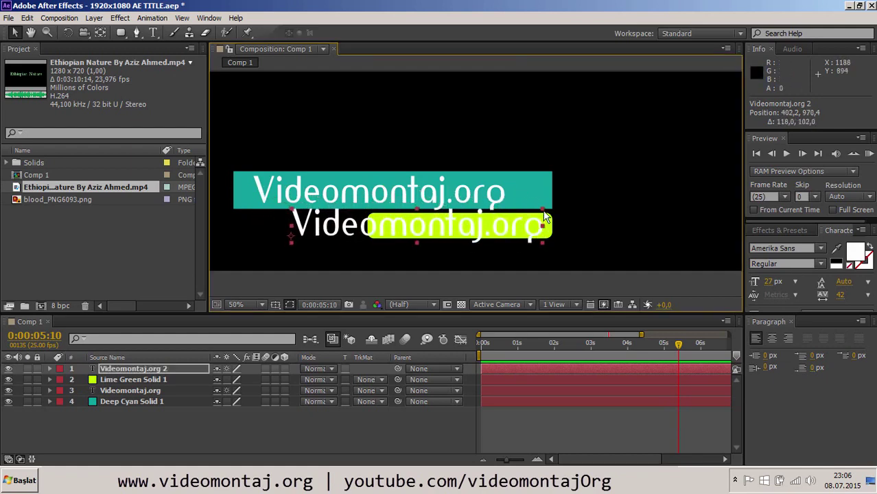
mouse_move(542, 210)
left_mouse_down()
mouse_move(405, 225)
mouse_move(409, 234)
mouse_move(501, 233)
left_mouse_up()
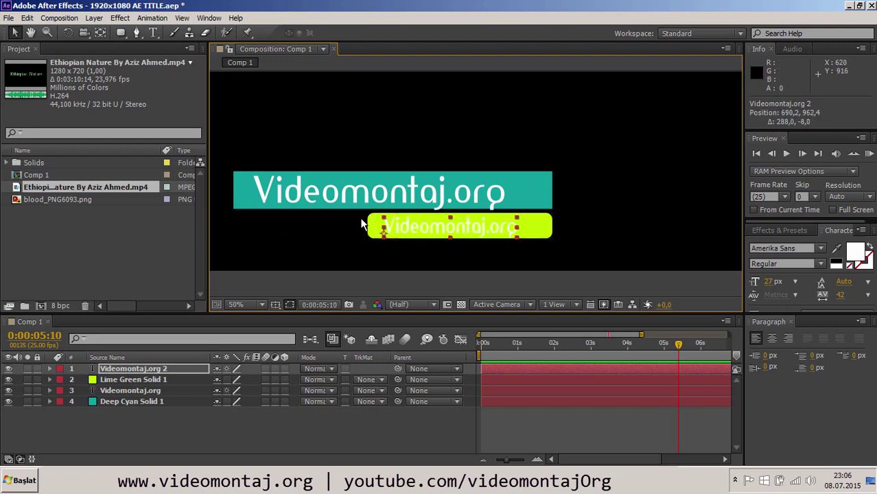
Make the copied title black and set its font to Amplitude-Black
double_click(437, 228)
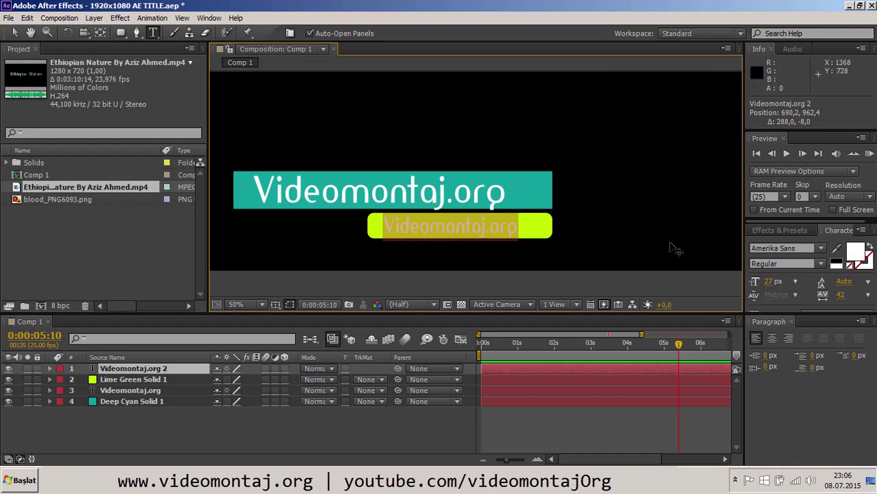
left_click(789, 321)
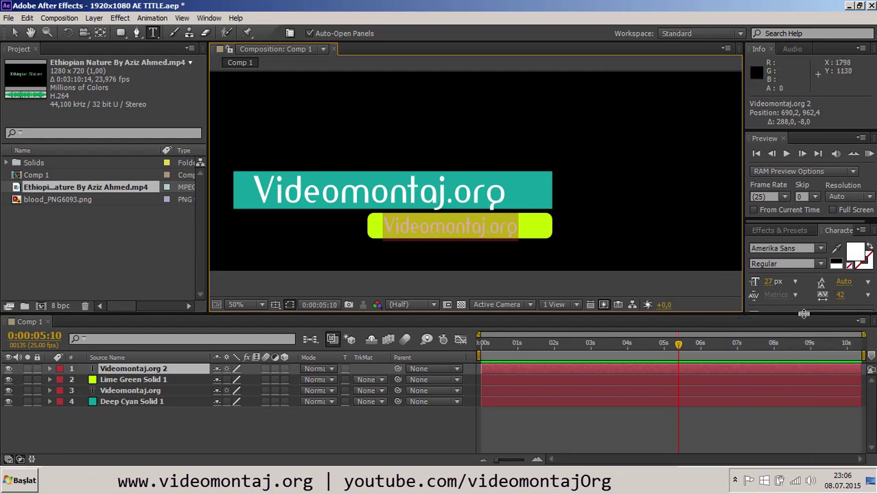
left_click_drag(804, 313, 804, 343)
left_click(855, 253)
left_click(389, 328)
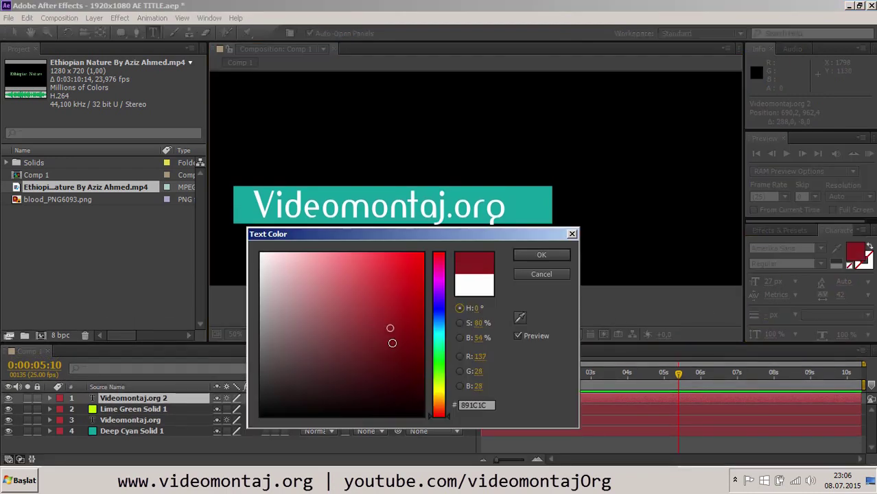
left_click_drag(391, 343, 261, 439)
left_click(543, 257)
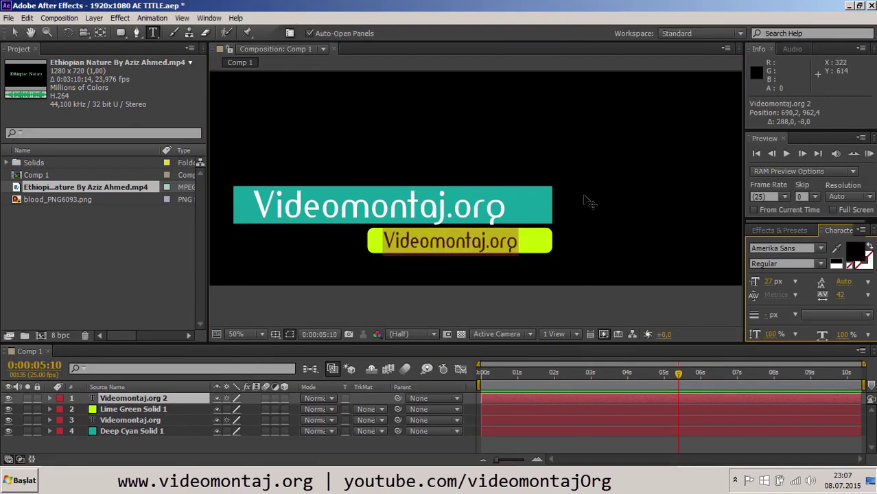
left_click(769, 249)
key("Down")
key("Down")
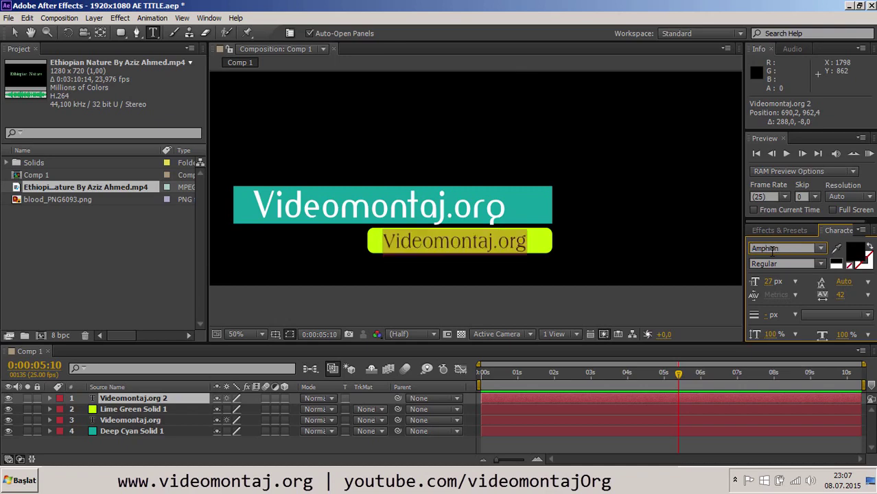
key("Down")
key("Down")
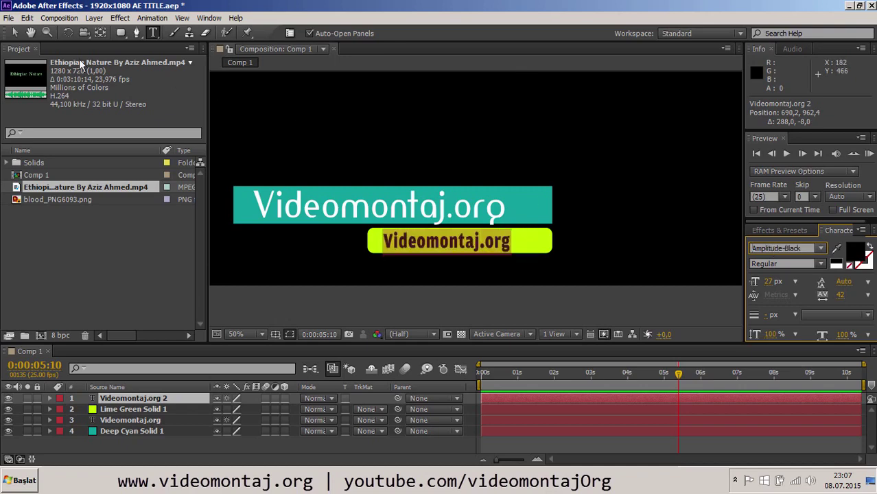
left_click(15, 32)
Shift all the title pieces to the right and reframe the whole composition at 25%
left_click(333, 135)
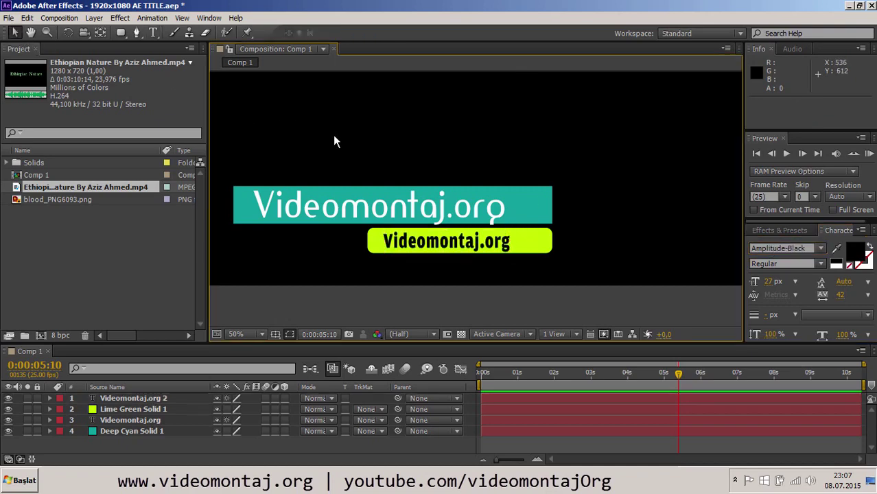
key("comma")
mouse_move(399, 162)
left_mouse_down()
mouse_move(468, 216)
mouse_move(530, 206)
left_mouse_up()
left_click(417, 222)
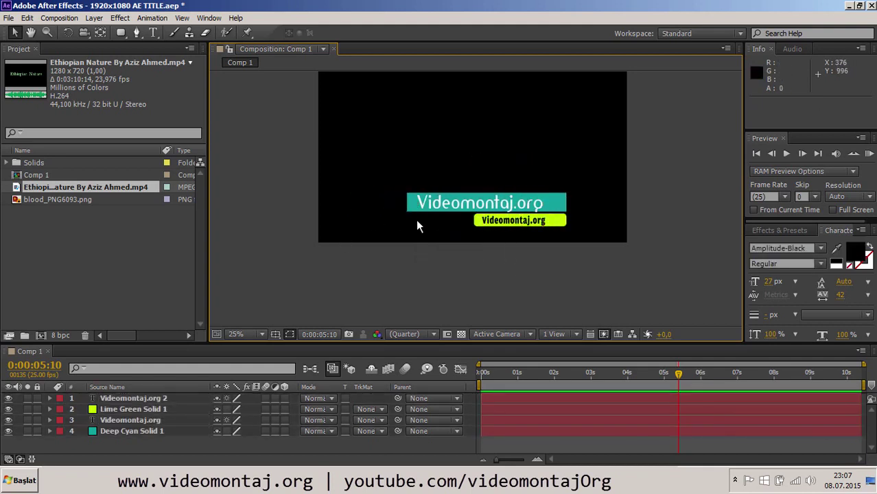
key("period")
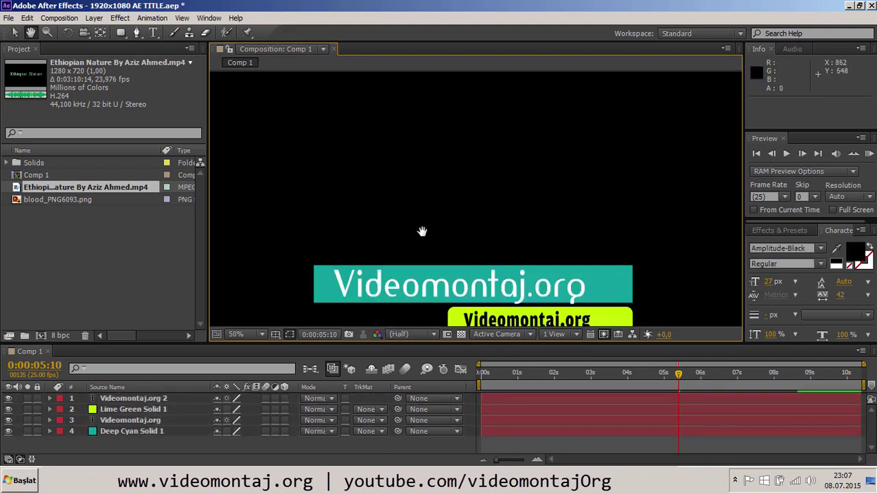
left_click_drag(421, 232, 453, 192)
key("v")
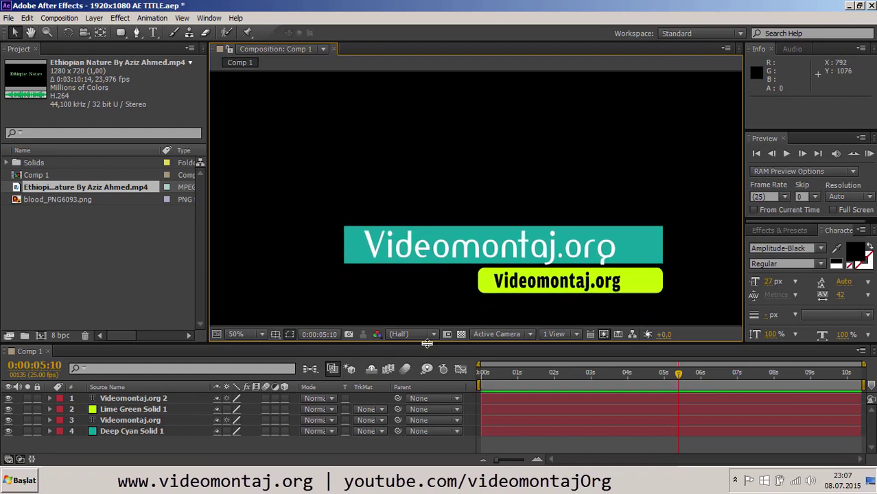
left_click_drag(421, 345, 421, 281)
key("comma")
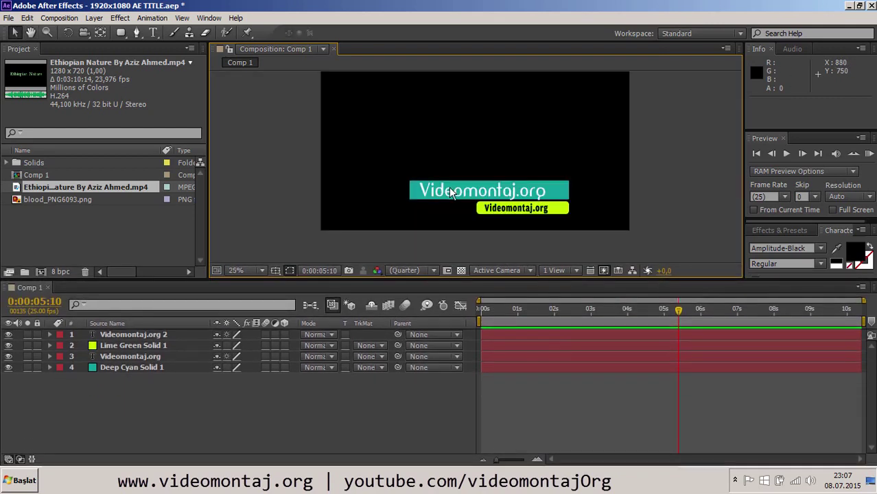
left_click_drag(357, 151, 354, 171)
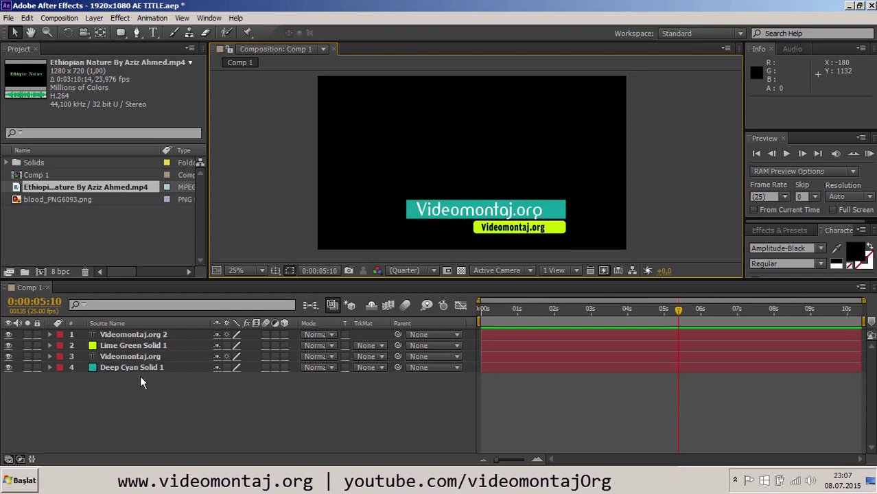
Delete all four layers from Comp 1 and select all project items for deletion
left_click_drag(140, 383, 124, 333)
key("Delete")
mouse_move(55, 237)
left_mouse_down()
mouse_move(19, 187)
mouse_move(18, 164)
left_mouse_up()
key("Delete")
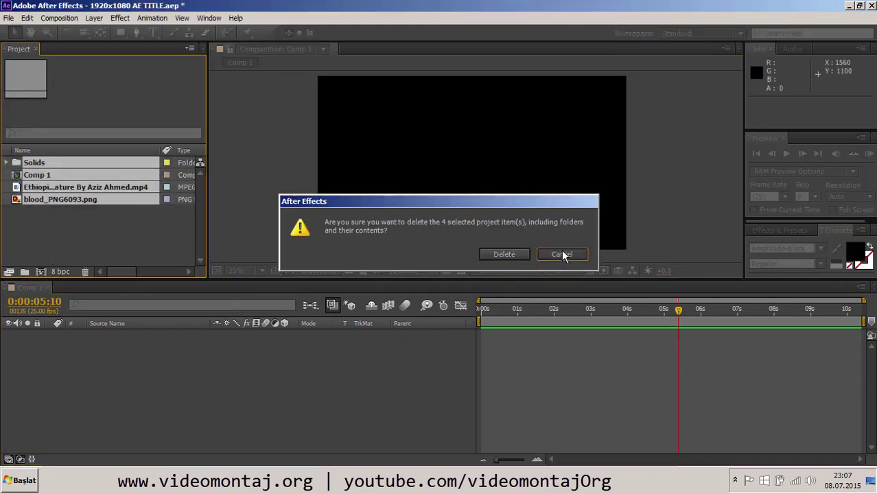
Delete the old Solids and footage items from the project, keeping only Comp 1
left_click(561, 254)
left_click(33, 176, "ctrl")
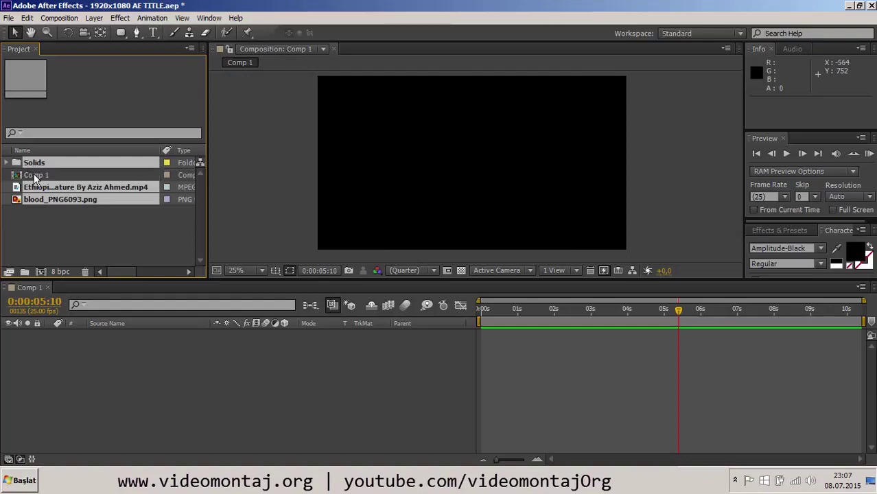
key("Delete")
key("Return")
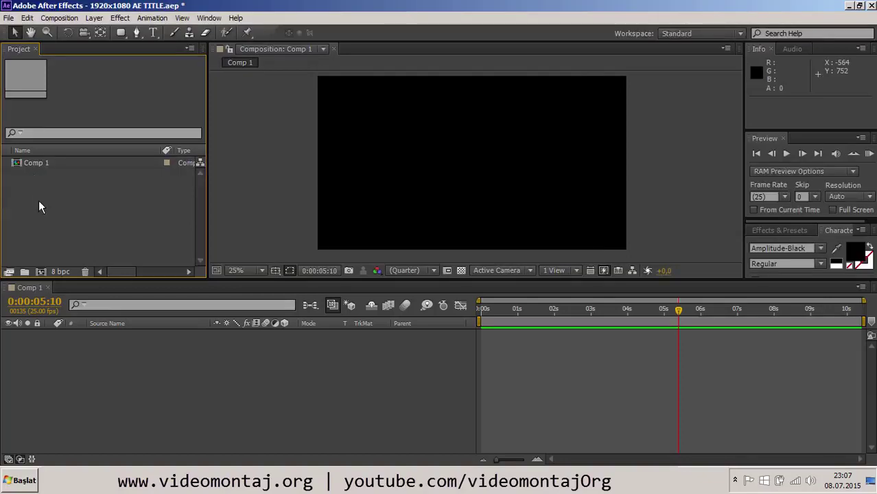
Import Green-Forest-Jungle-Way-HD-Background.jpg and the Ethiopian nature video and add both to Comp 1
double_click(67, 204)
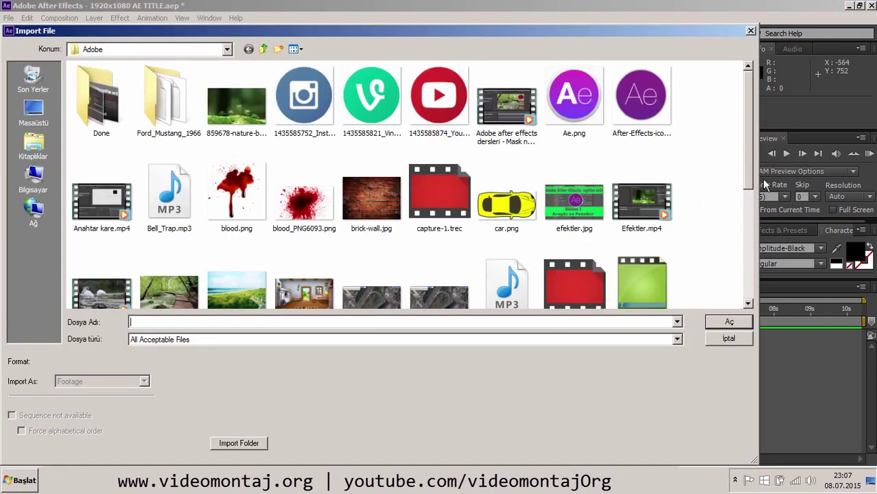
scroll(746, 190, "down", 3)
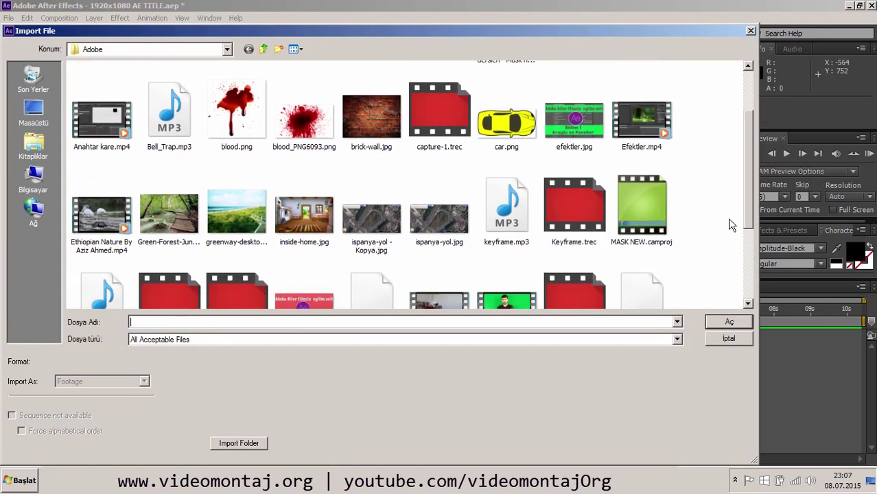
left_click(433, 238)
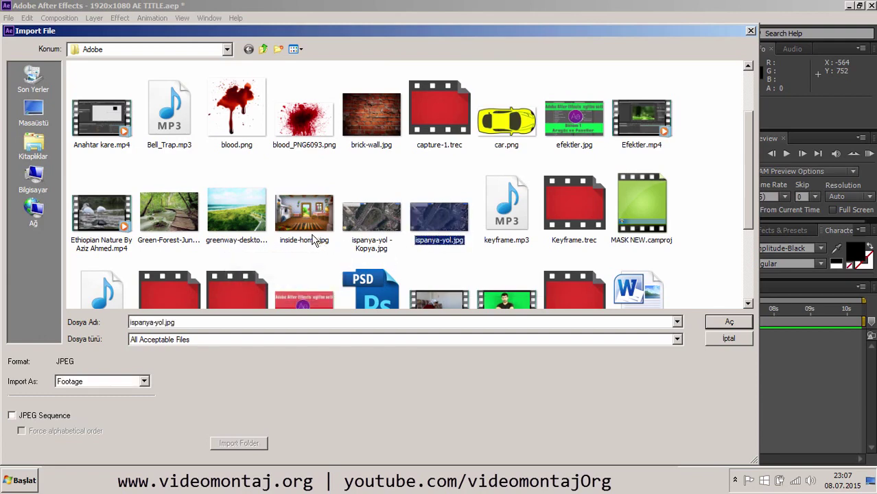
scroll(747, 230, "down", 2)
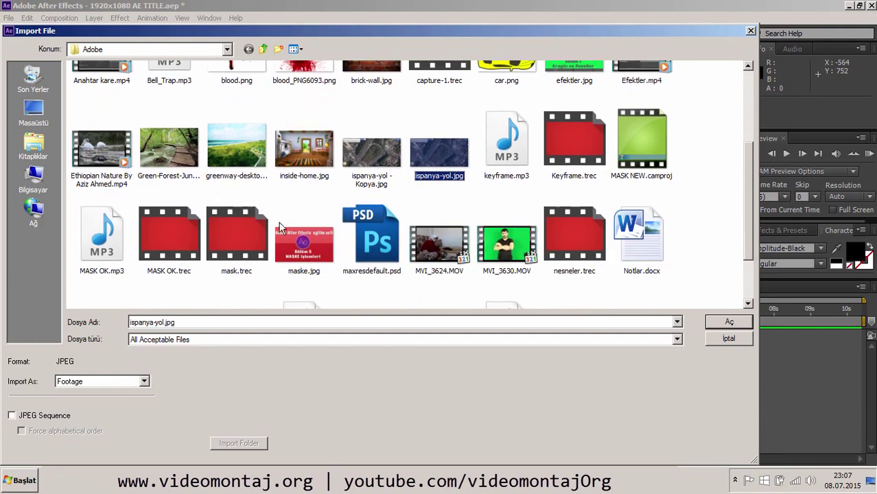
left_click(102, 164)
left_click(164, 154, "ctrl")
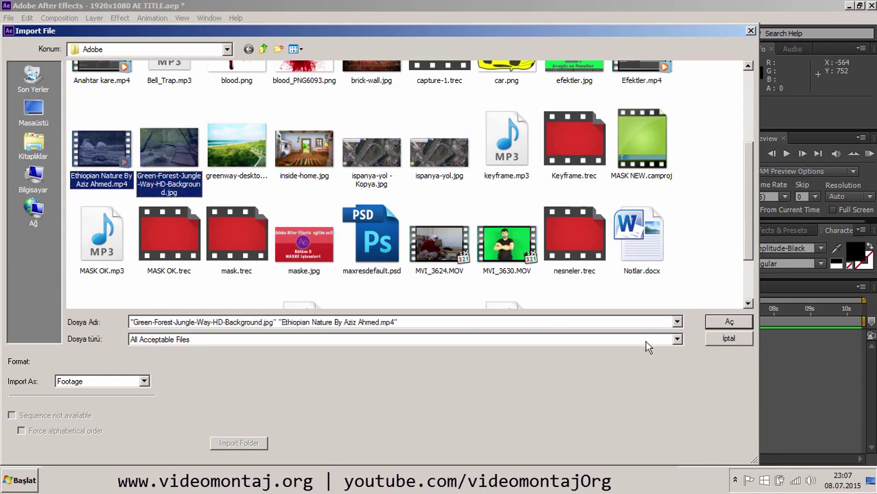
left_click(729, 322)
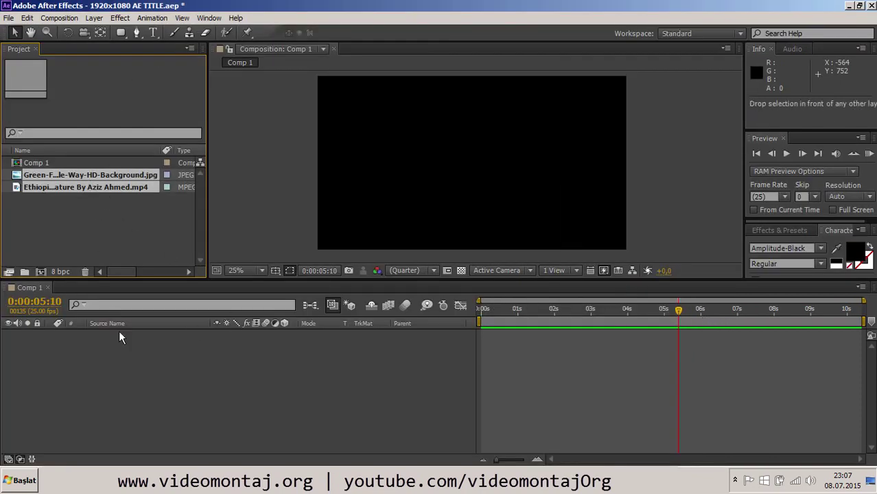
left_click_drag(95, 188, 167, 374)
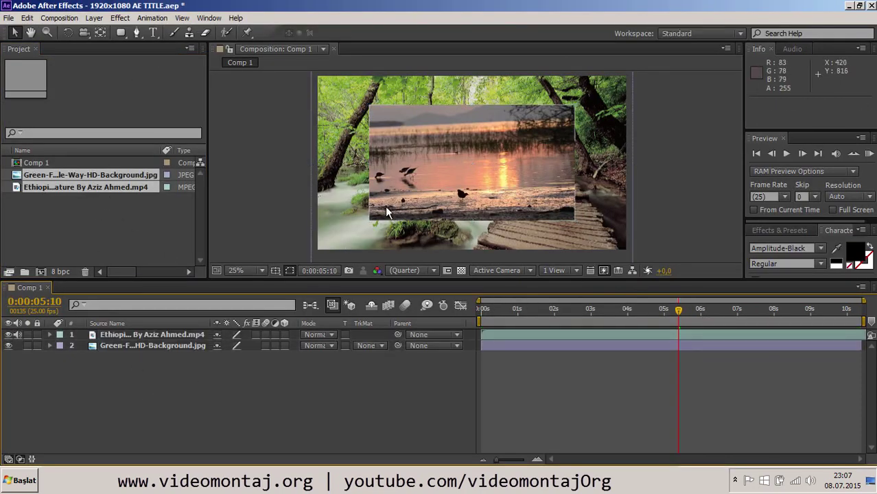
Scale the bird video to fill the frame and shrink the forest image into the upper right
left_click(385, 206)
mouse_move(369, 221)
left_mouse_down()
mouse_move(312, 249)
mouse_move(461, 188)
left_mouse_up()
left_click(466, 234)
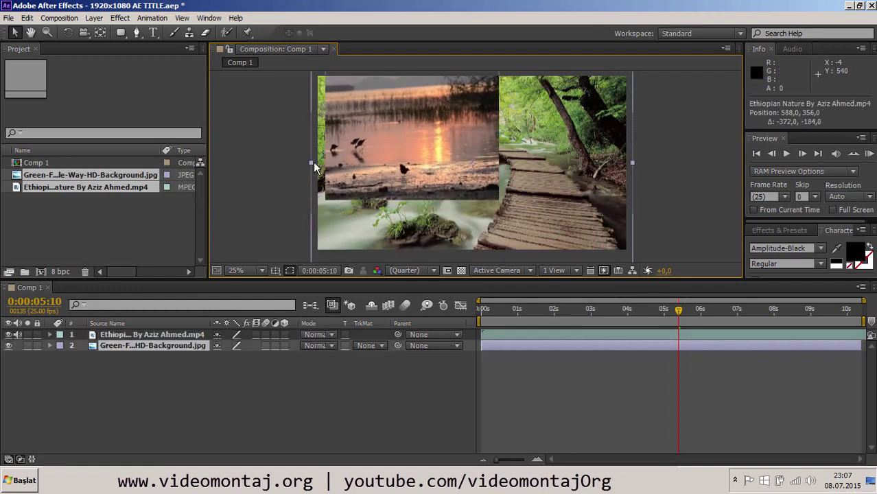
left_click_drag(311, 163, 389, 162)
left_click_drag(506, 184, 558, 184)
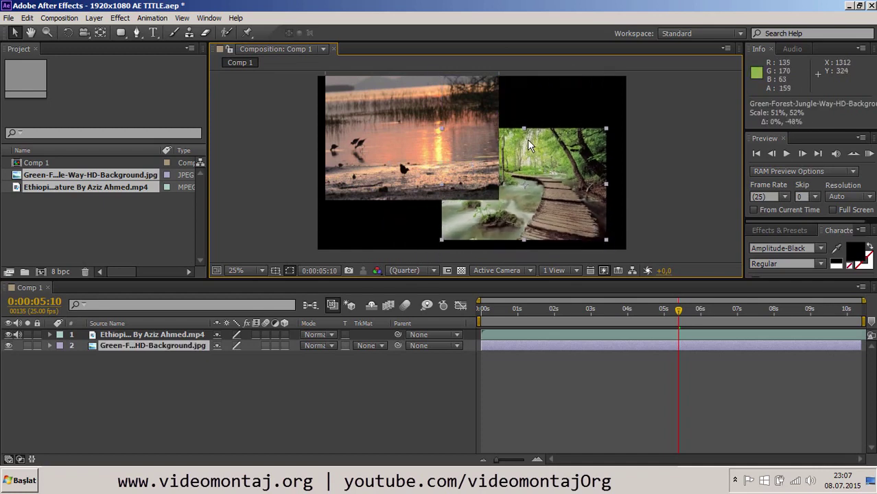
left_click_drag(525, 83, 529, 130)
left_click_drag(514, 179, 557, 132)
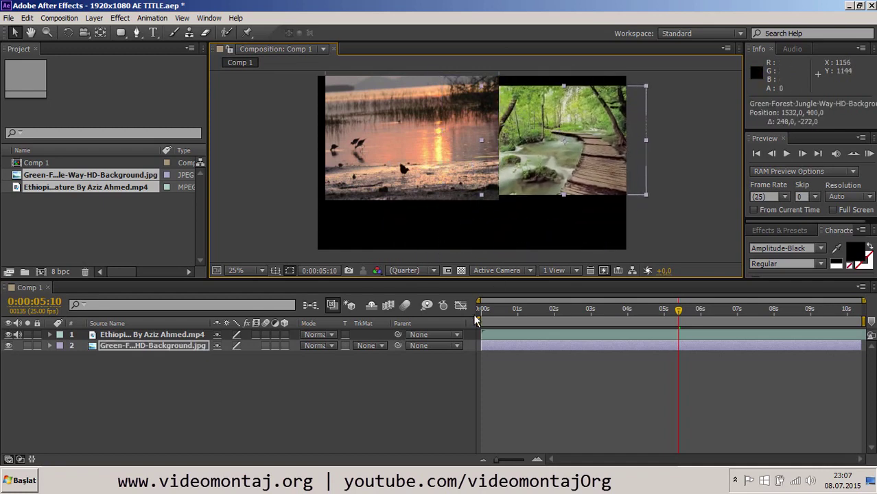
Return to the start, import ispanya-yol - Kopya.jpg and add it to Comp 1
left_click(512, 310)
left_click_drag(518, 314, 425, 309)
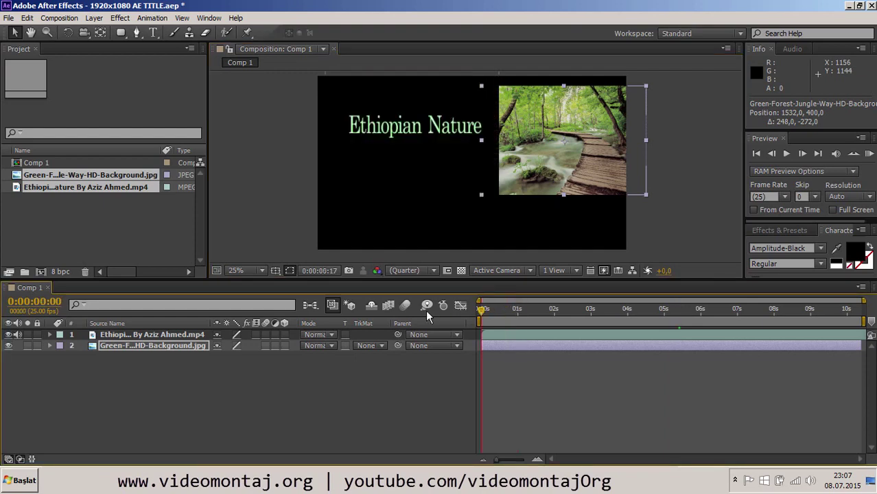
left_click(104, 241)
double_click(105, 243)
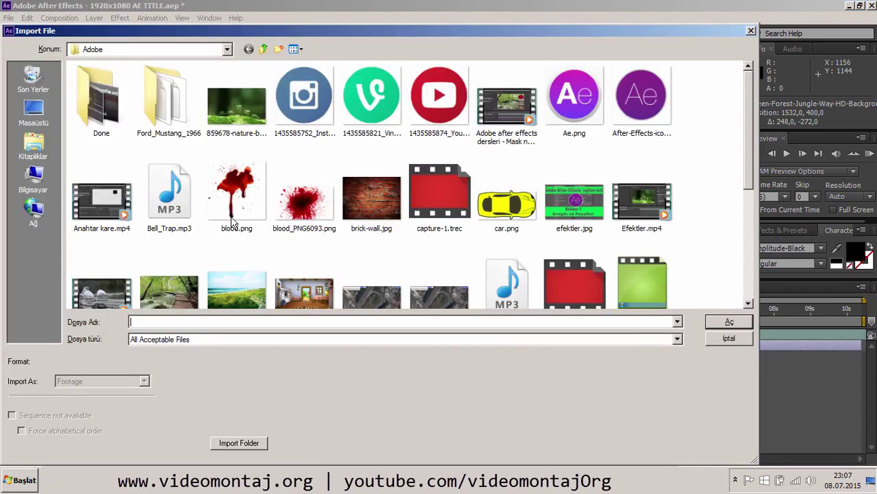
double_click(383, 296)
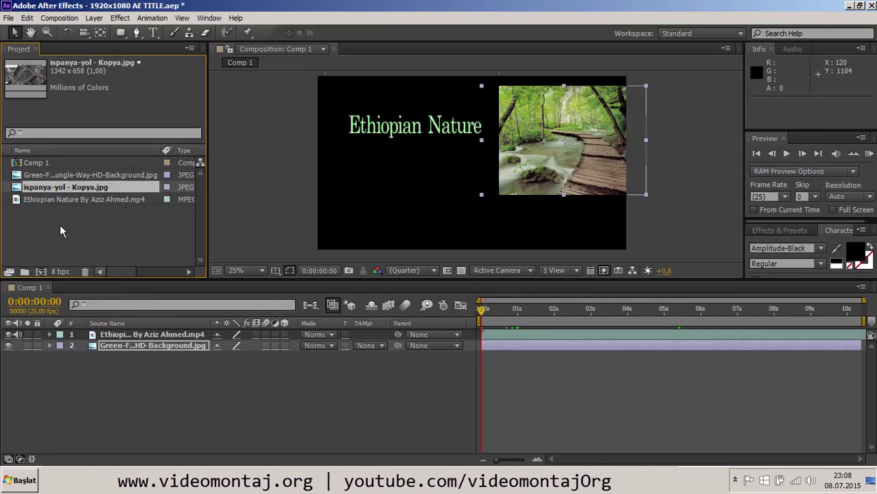
left_click_drag(65, 187, 144, 393)
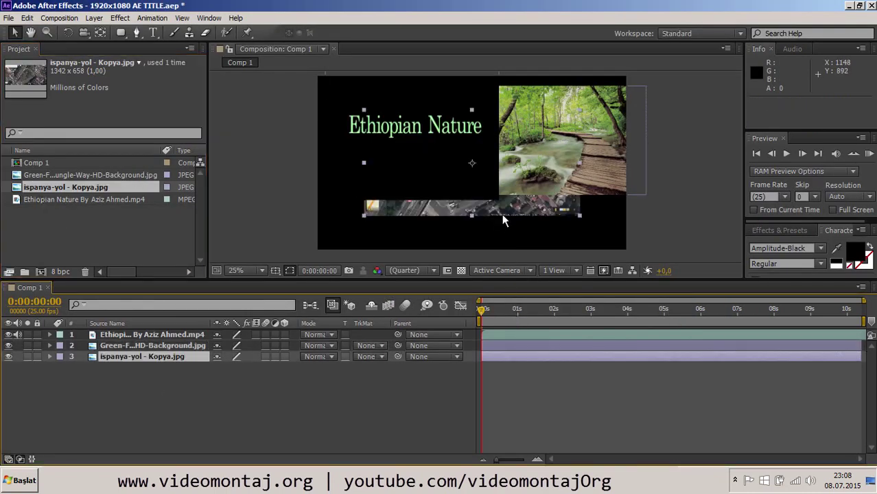
Arrange the collage: bird video at top-left, aerial road image lower left
left_click_drag(502, 214, 491, 234)
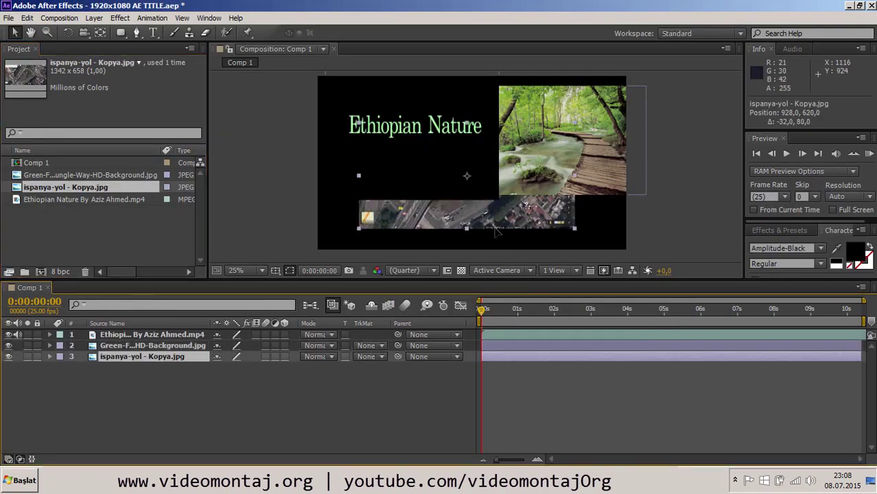
left_click(583, 335)
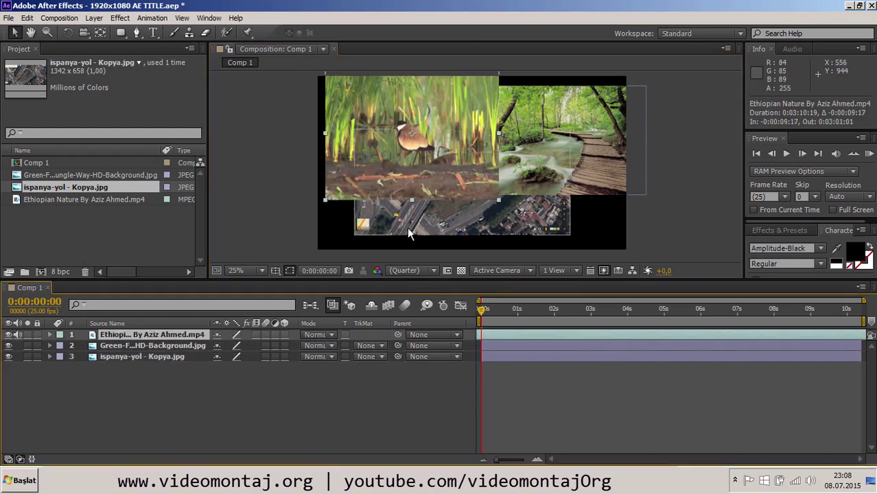
left_click_drag(446, 137, 425, 110)
left_click_drag(432, 210, 425, 234)
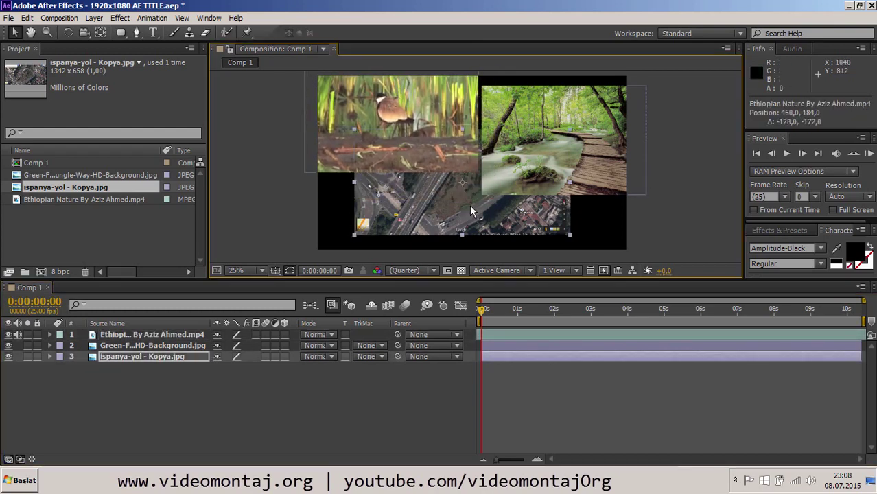
left_click_drag(412, 137, 405, 140)
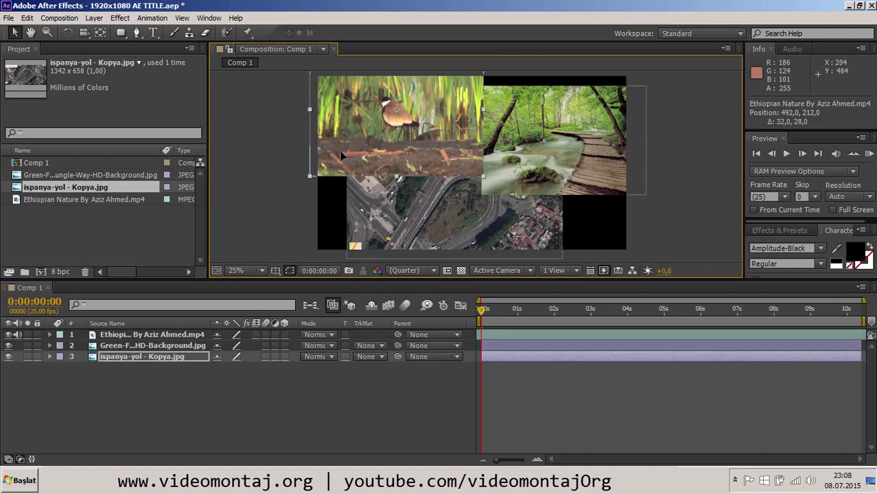
left_click_drag(381, 227, 376, 239)
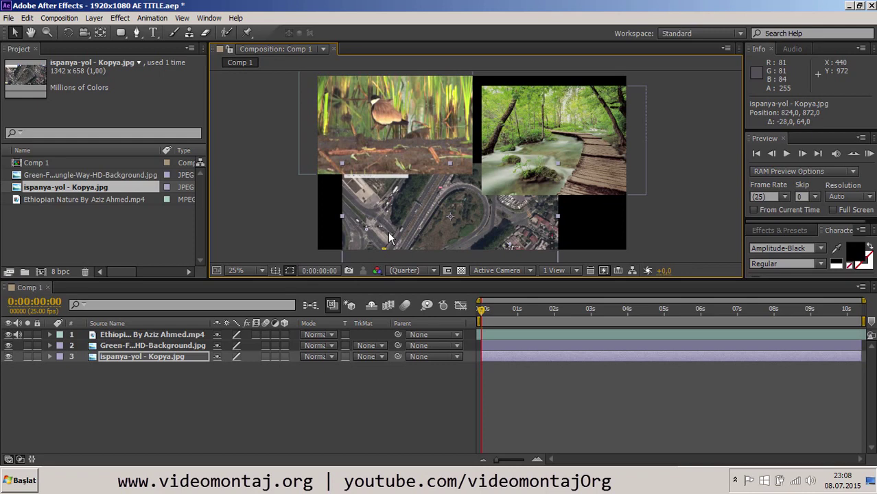
Add Adjustment Layer 1 above the bird clip, forest image and road photo in Comp 1
key("Page_Down")
right_click(115, 407)
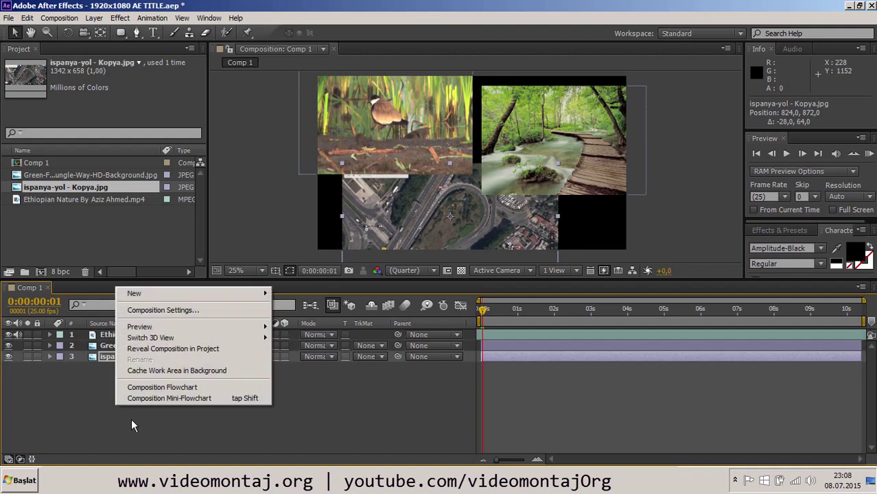
mouse_move(240, 295)
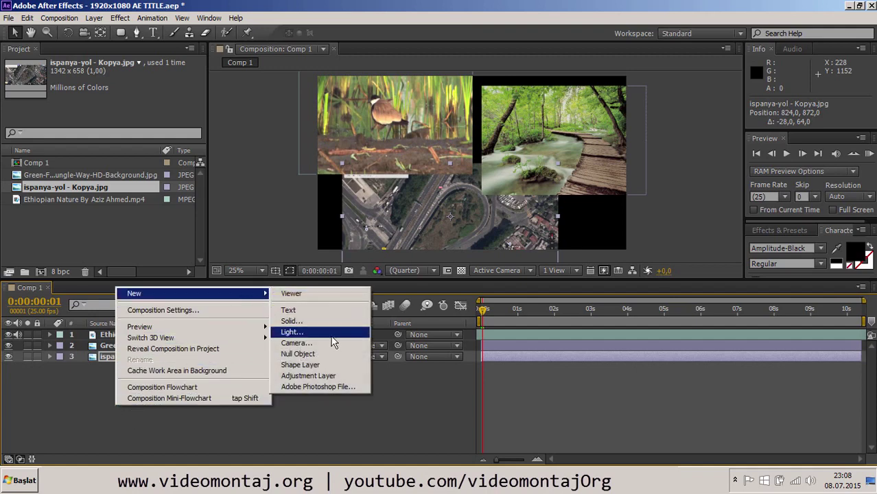
left_click(330, 376)
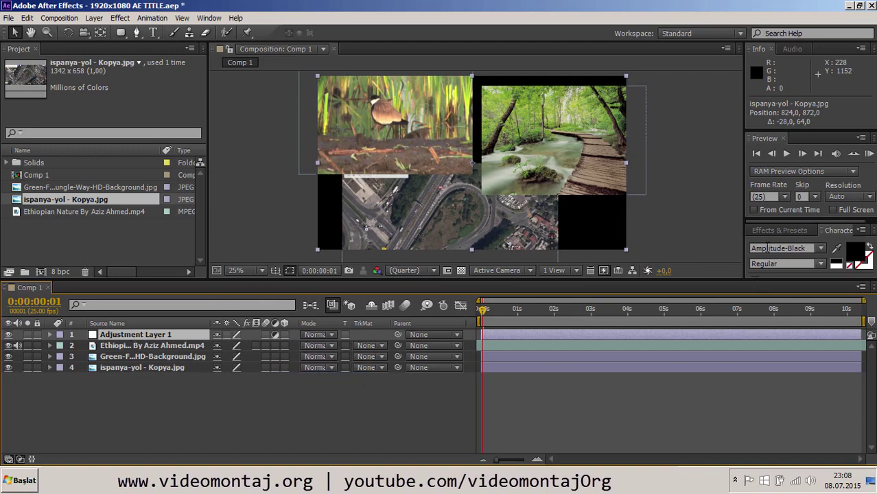
left_click(791, 49)
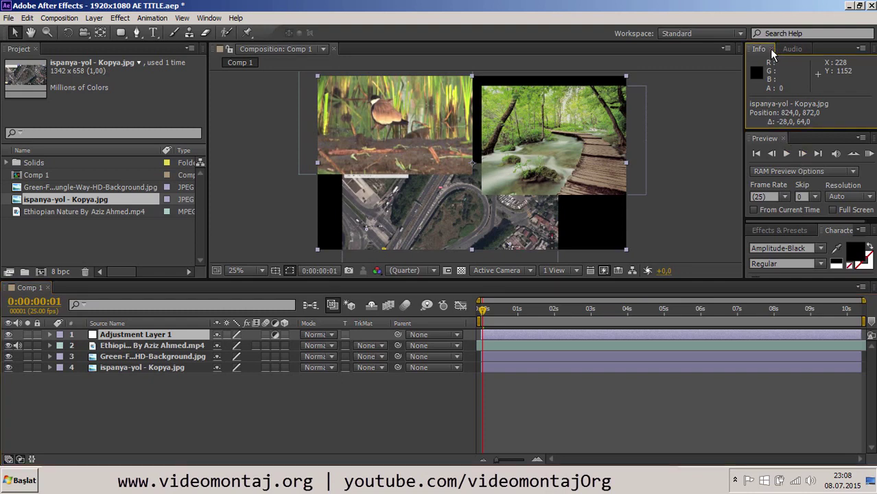
left_click(777, 49)
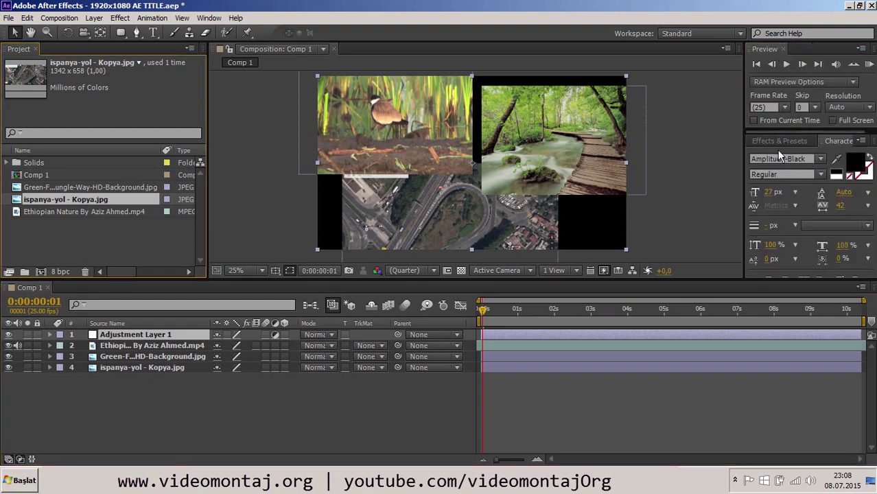
Search Effects & Presets for 'level' and drag Levels onto Adjustment Layer 1
left_click(782, 141)
left_click(798, 157)
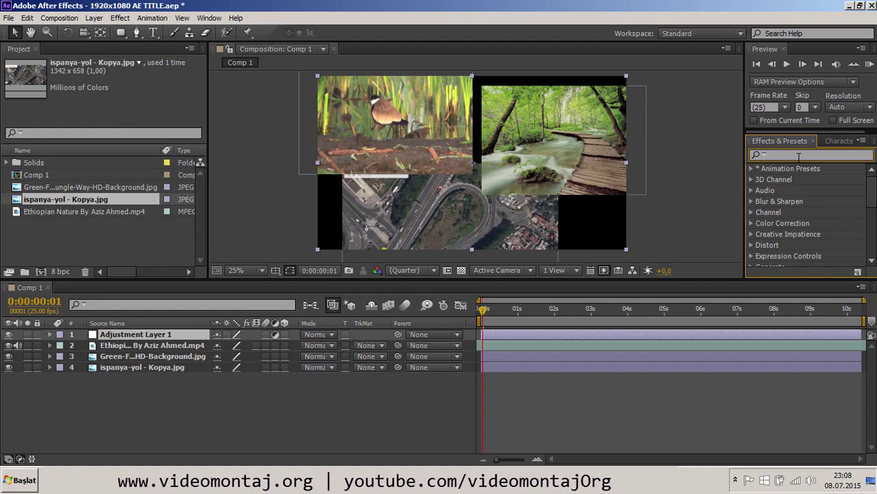
type("level")
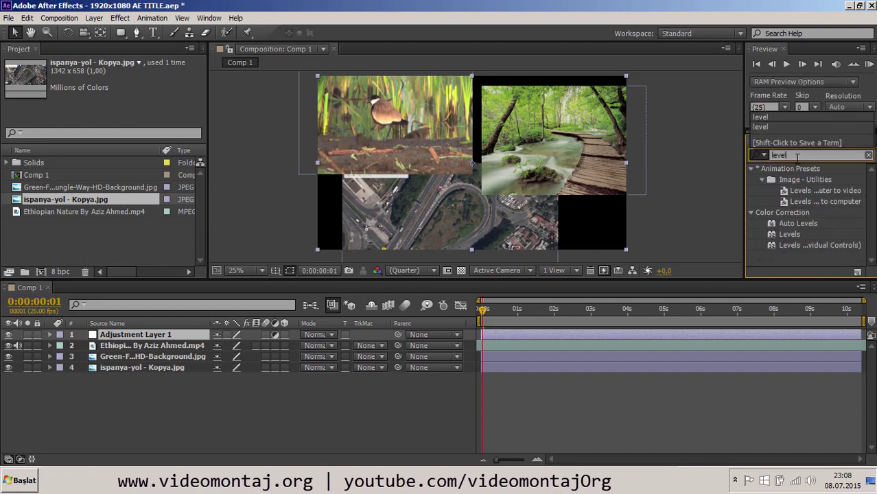
left_click(789, 234)
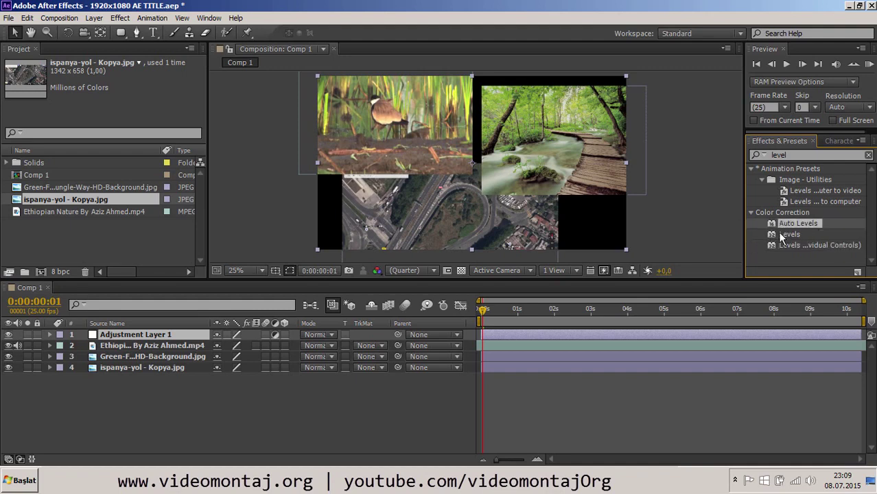
left_click_drag(782, 235, 117, 340)
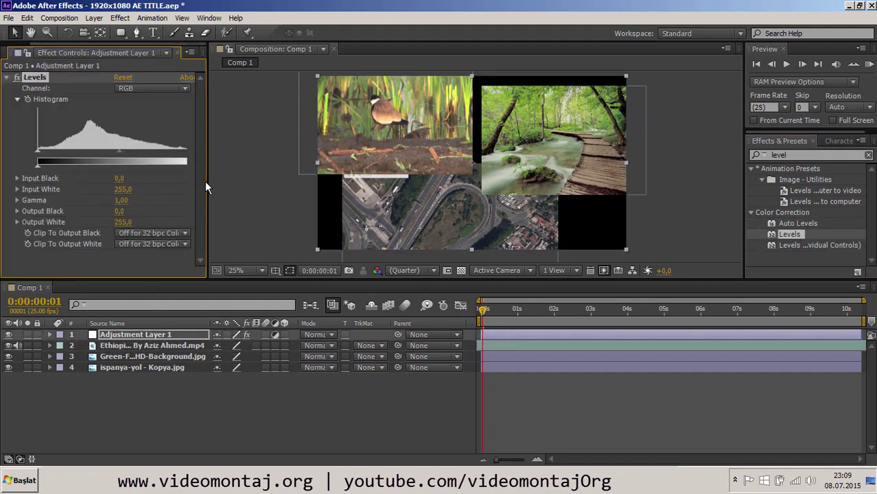
Set the Levels Input White to 103 and Input Black to 48
left_click_drag(208, 181, 267, 175)
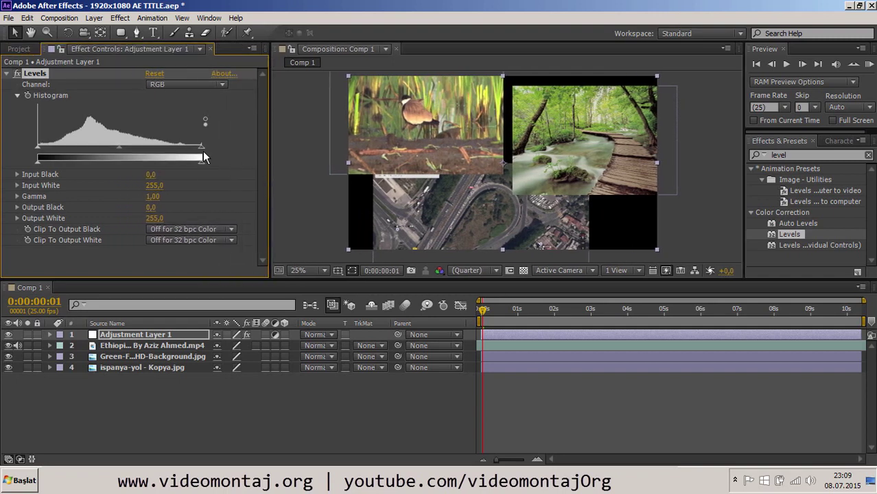
left_click_drag(201, 151, 104, 144)
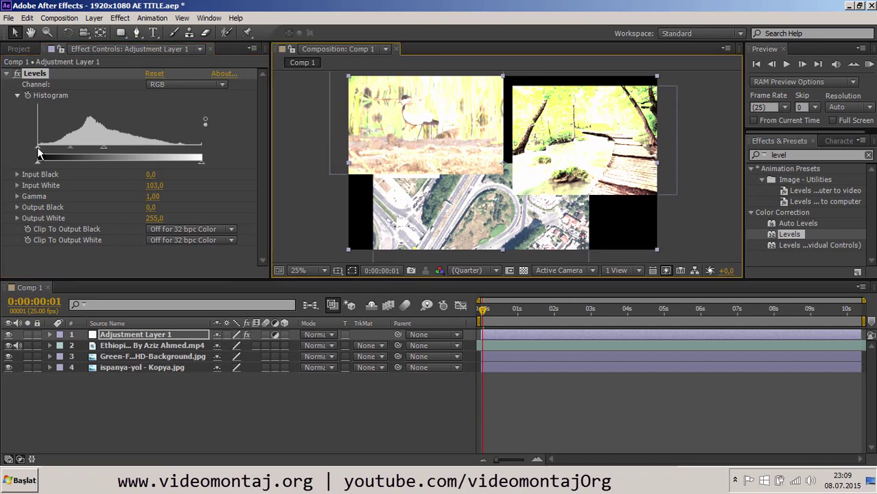
left_click_drag(38, 146, 69, 147)
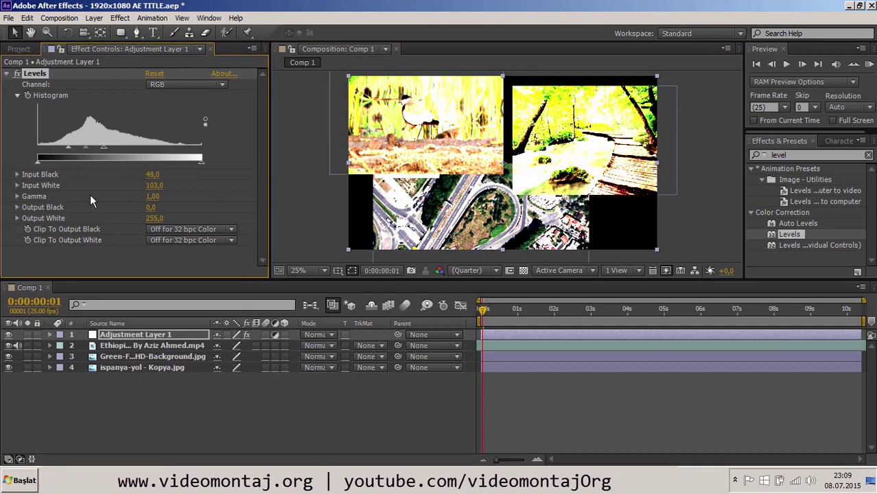
Move Adjustment Layer 1 below the Ethiopian Nature video layer in the timeline
left_click(134, 338)
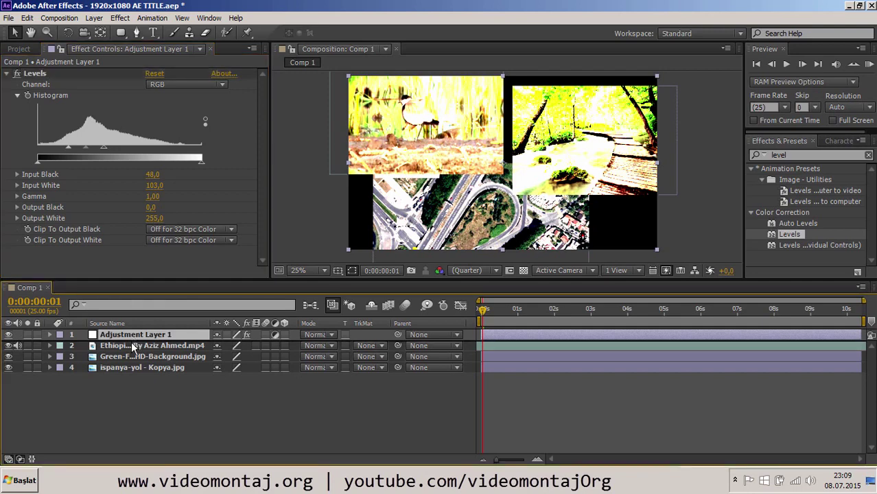
left_click_drag(135, 337, 130, 352)
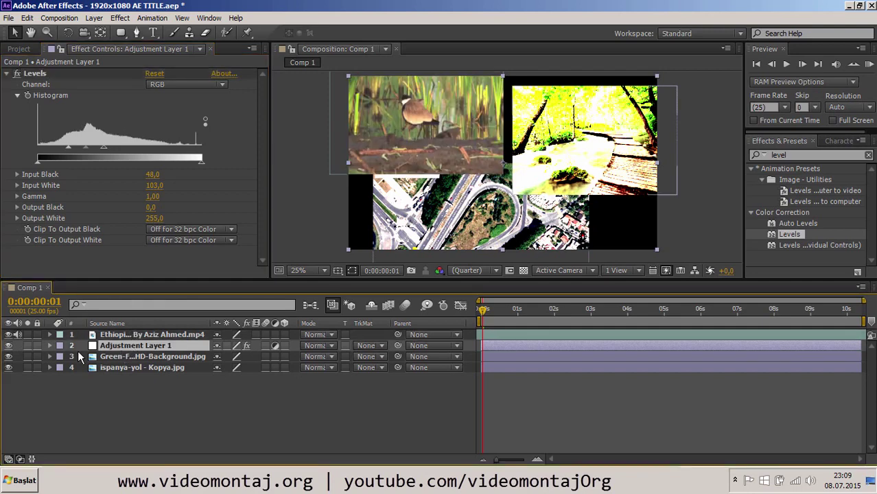
left_click(415, 151)
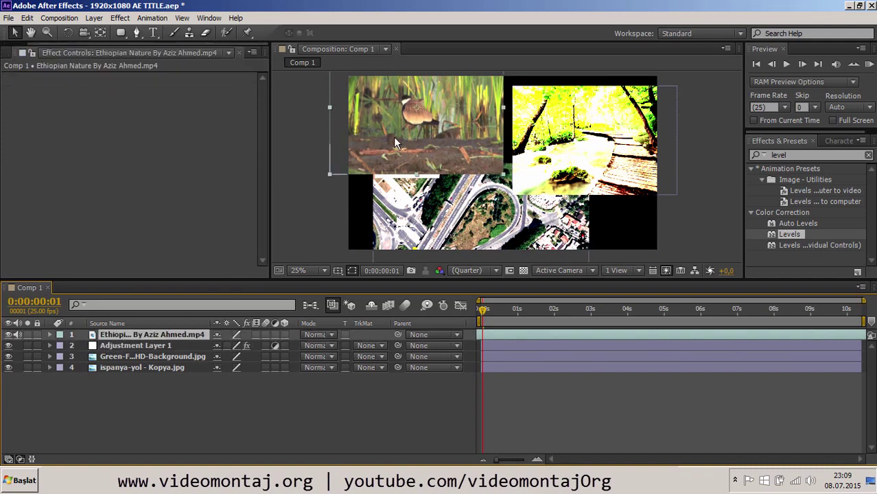
Select Adjustment Layer 1 in the timeline
left_click(148, 346)
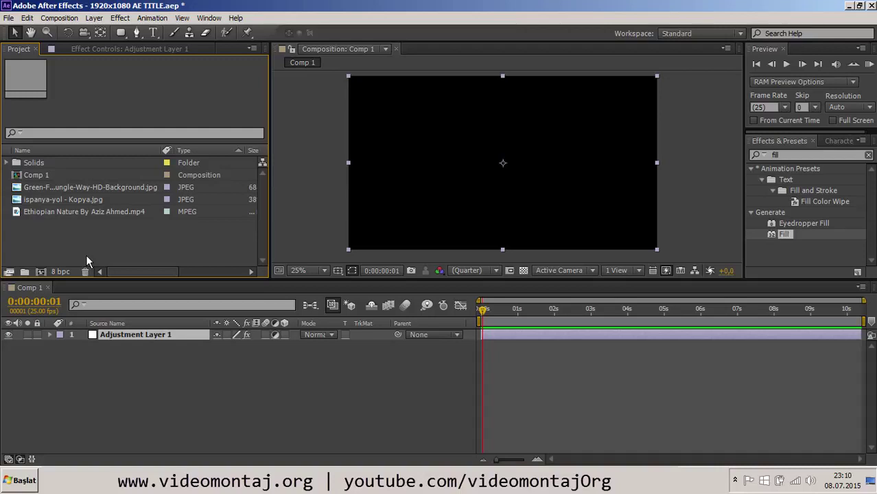
Delete every project item except Comp 1, including the footage and Solids folder
left_click_drag(84, 248, 29, 162)
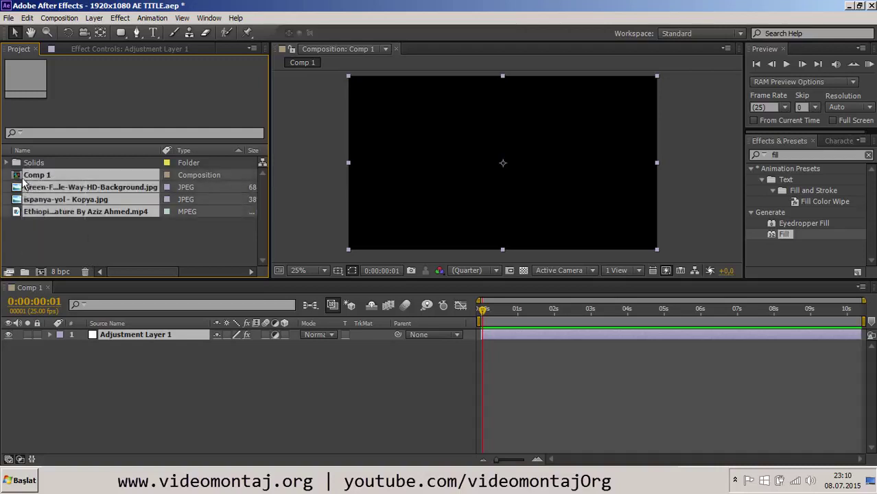
left_click(30, 172, "ctrl")
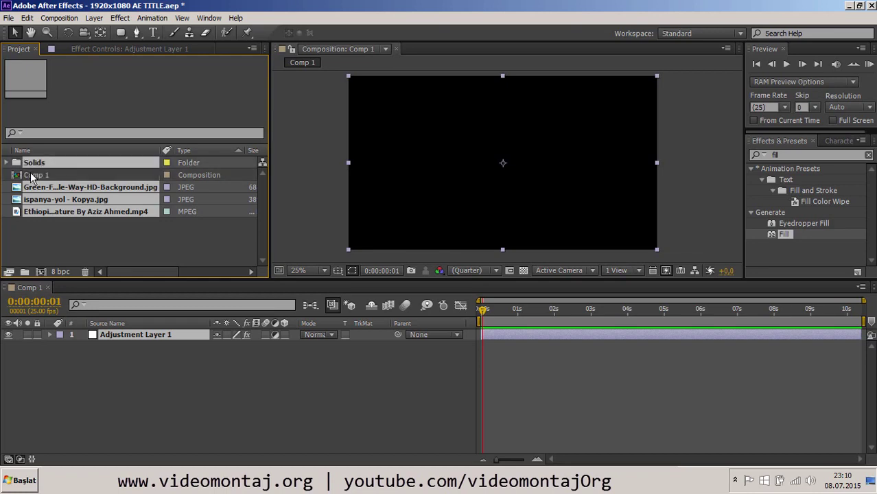
key("Delete")
key("Return")
Import the three landscape JPGs, including inside-home.jpg and greenway-desktop-background.jpg
double_click(56, 233)
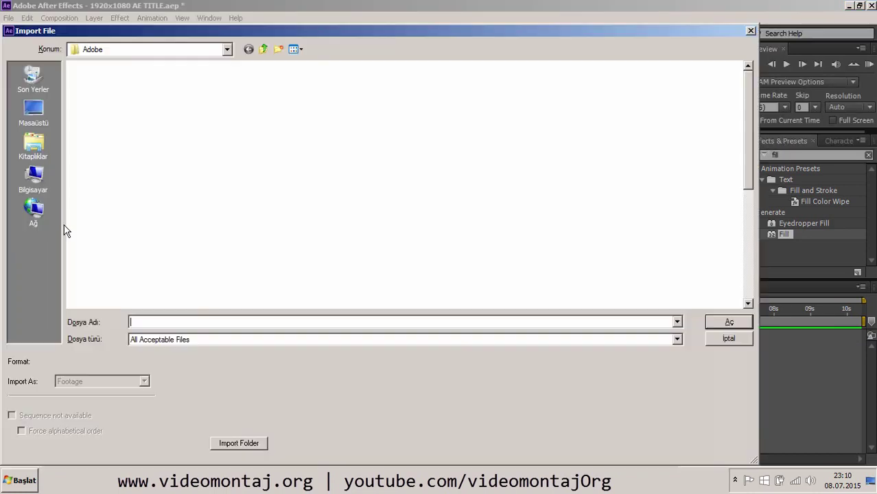
left_click(103, 203)
left_click(169, 292)
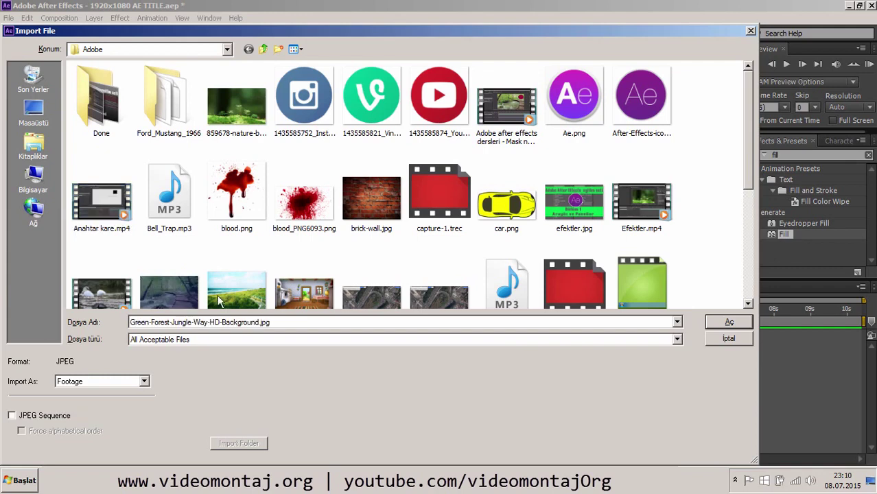
left_click(236, 292, "ctrl")
left_click(304, 291, "ctrl")
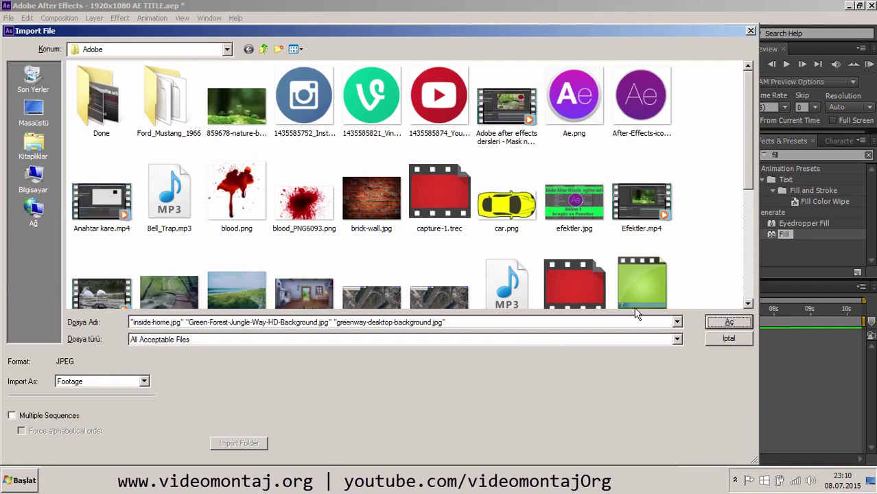
left_click(729, 322)
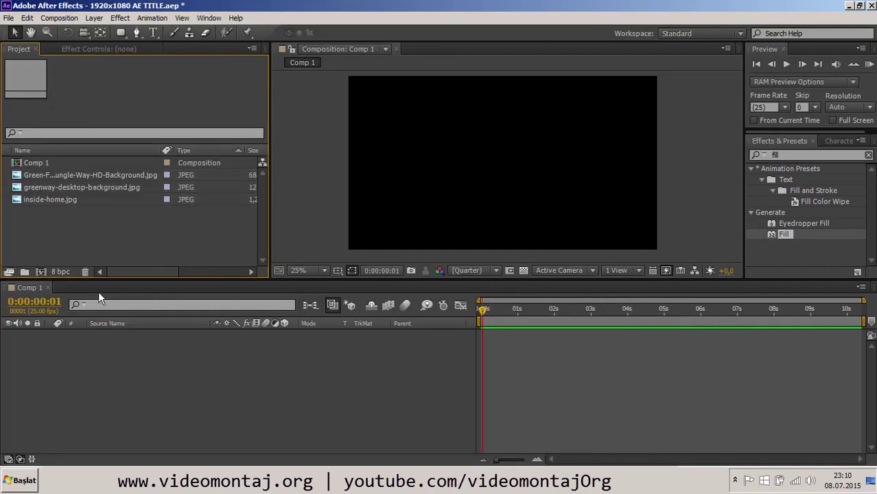
Add the three JPGs to Comp 1 and shrink them horizontally and vertically
mouse_move(81, 234)
left_mouse_down()
mouse_move(51, 176)
mouse_move(110, 377)
left_mouse_up()
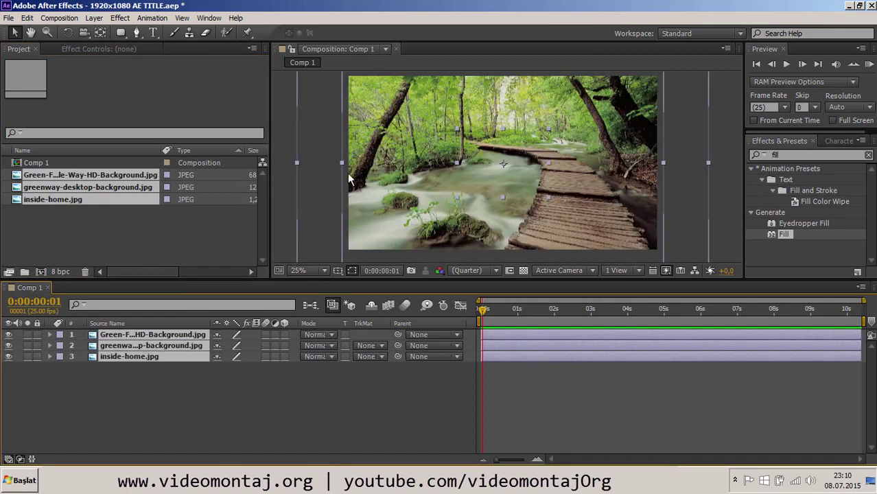
left_click_drag(343, 166, 467, 177)
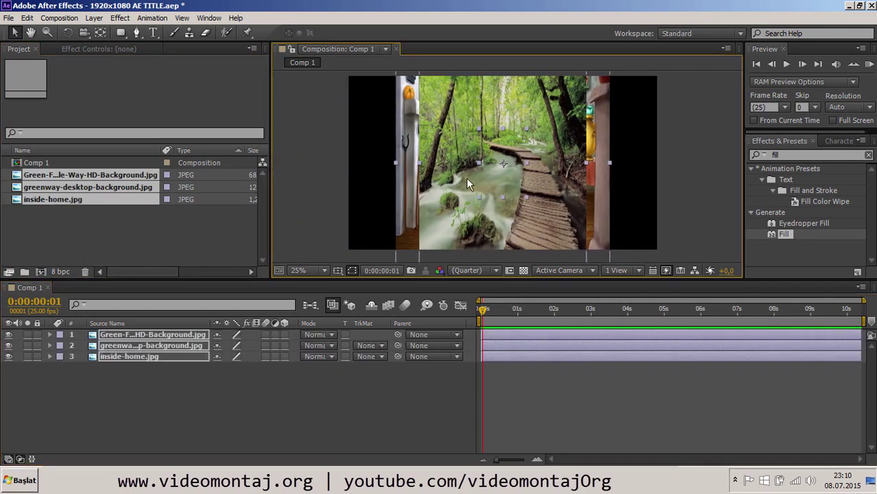
key("comma")
left_click_drag(505, 100, 510, 142)
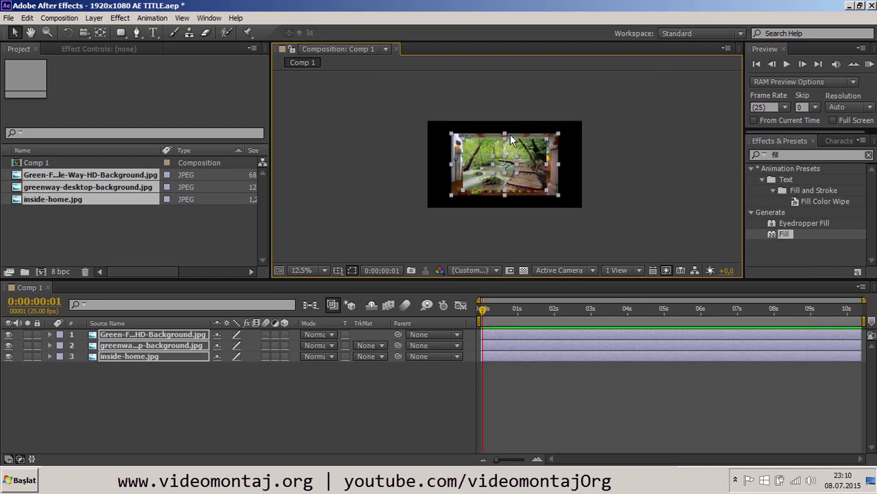
left_click(433, 168)
Spread the forest and interior images apart, enlarge greenway, and recentre the view at 25%
mouse_move(490, 169)
left_mouse_down()
mouse_move(446, 157)
mouse_move(446, 187)
left_mouse_up()
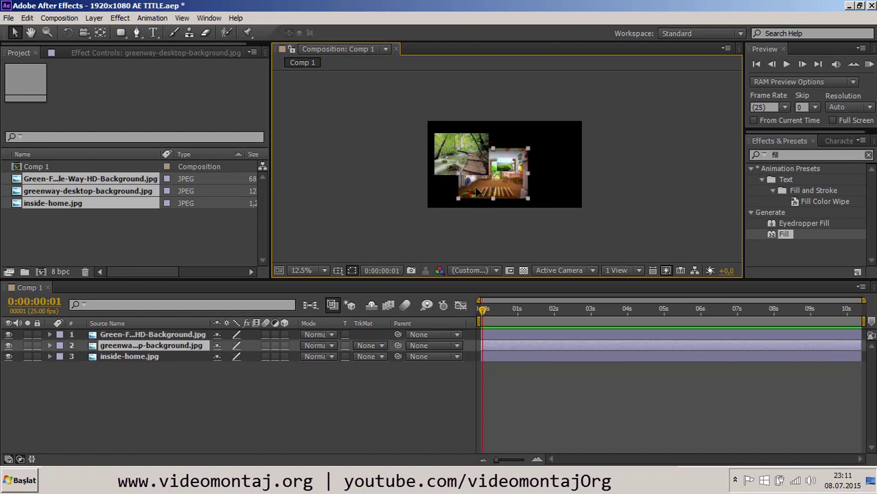
left_click(505, 165)
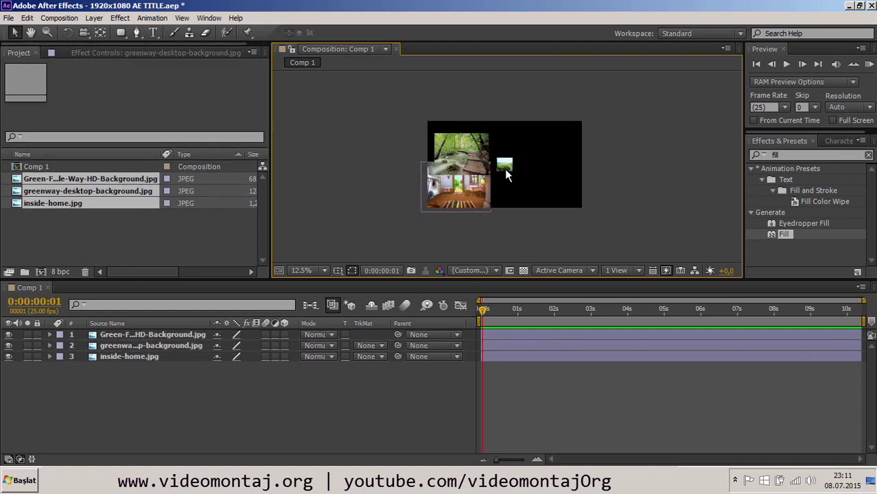
mouse_move(514, 172)
left_mouse_down()
mouse_move(538, 188)
mouse_move(557, 182)
left_mouse_up()
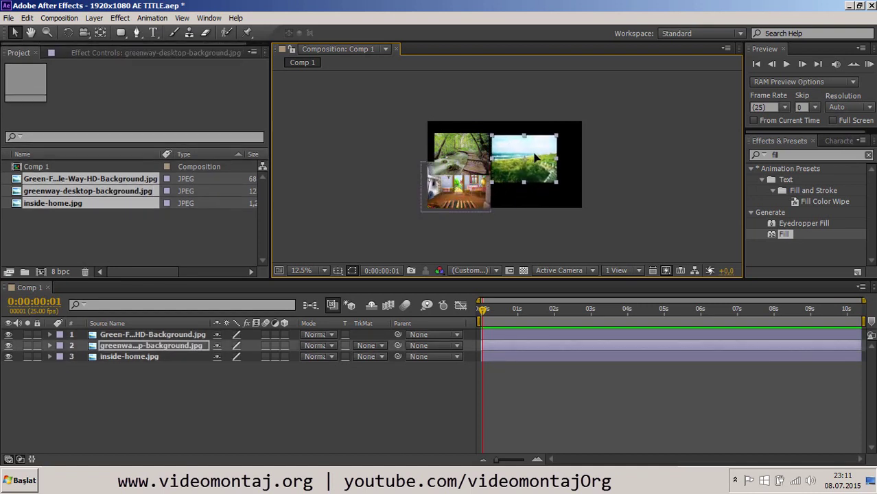
key("period")
key("h")
mouse_move(446, 188)
left_mouse_down()
mouse_move(406, 197)
mouse_move(406, 188)
left_mouse_up()
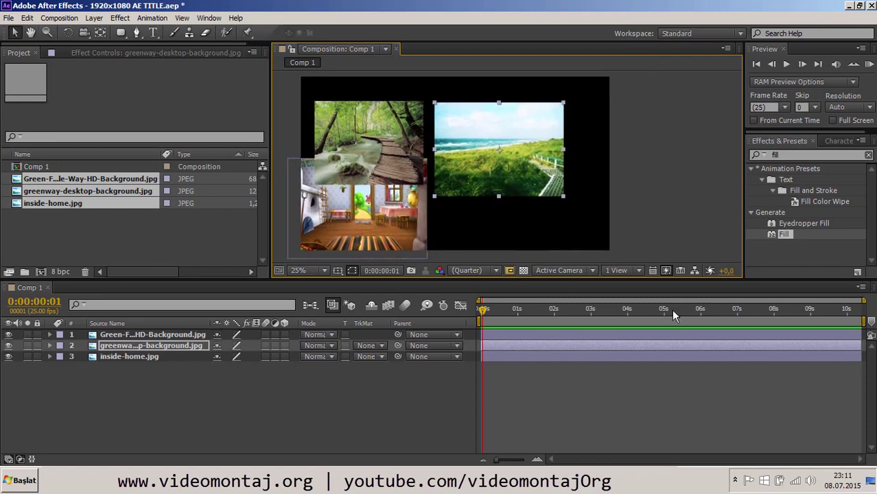
Add a Null Object layer via New > Null Object and drag it below the greenway image
right_click(313, 411)
mouse_move(396, 300)
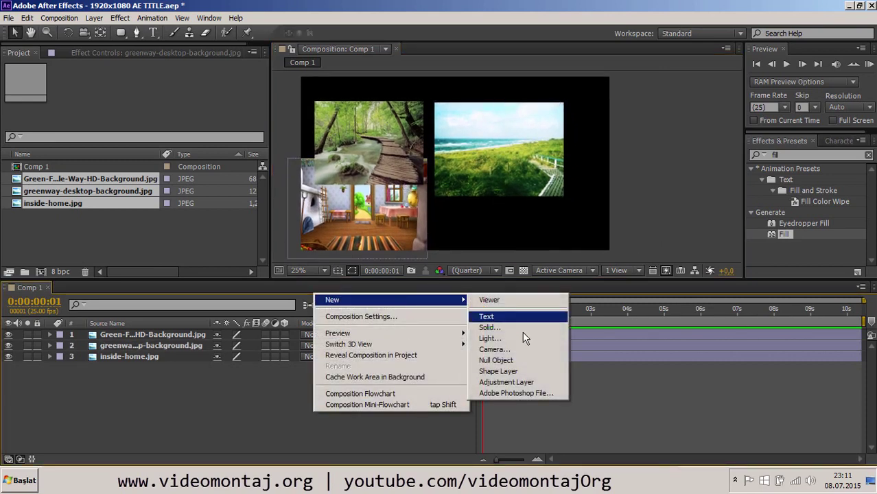
left_click(521, 357)
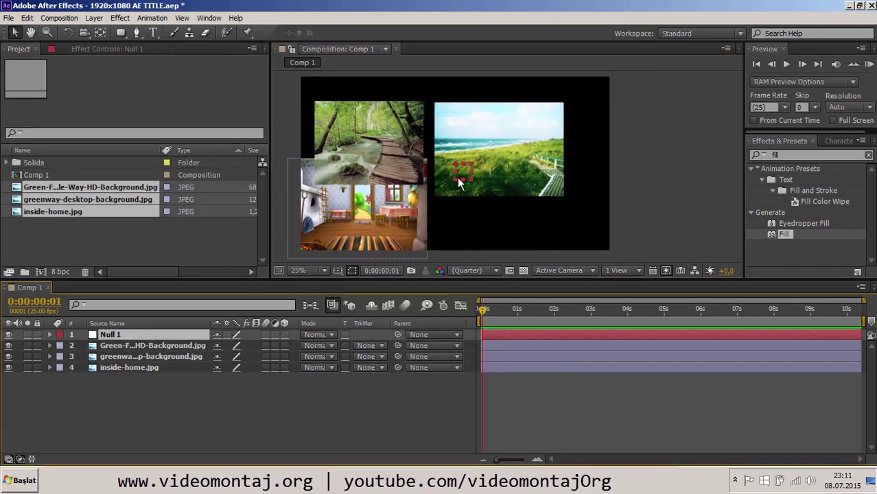
left_click_drag(463, 172, 474, 210)
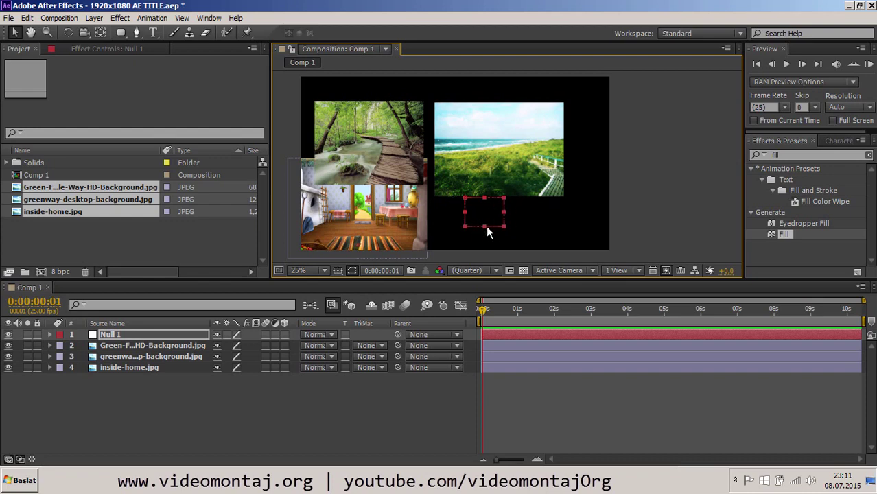
Keyframe Null 1's Position at the start, upper right at 2:24, and upper left at 4:22
left_click(50, 334)
left_click(61, 345)
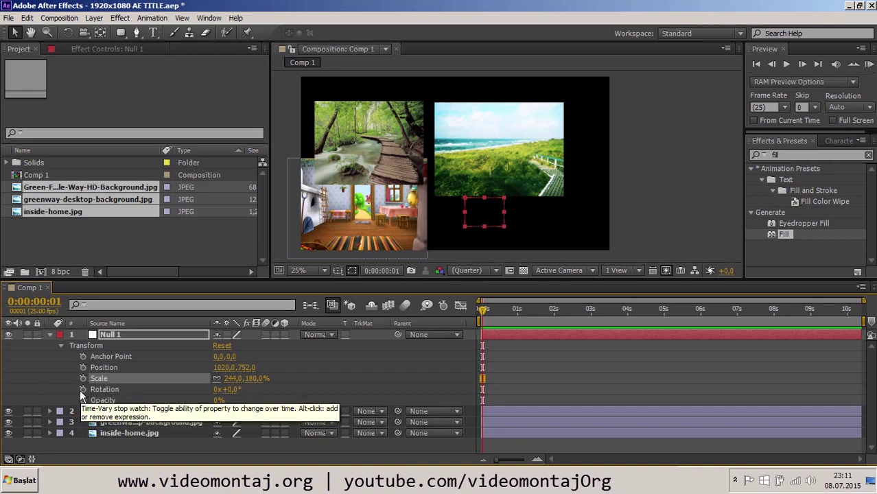
left_click(83, 367)
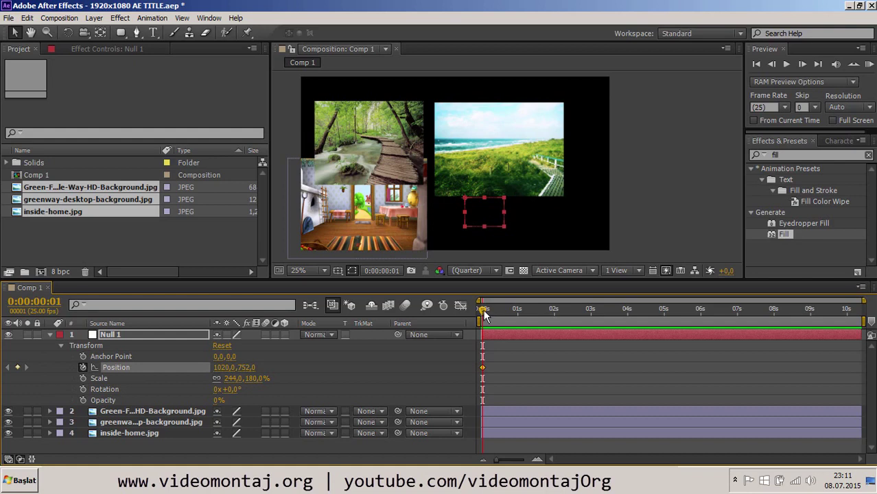
left_click_drag(484, 310, 588, 310)
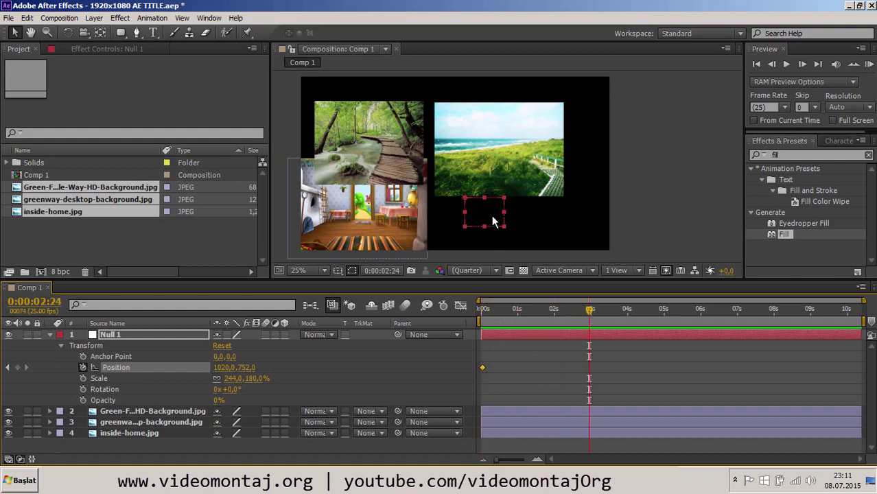
left_click_drag(491, 220, 591, 126)
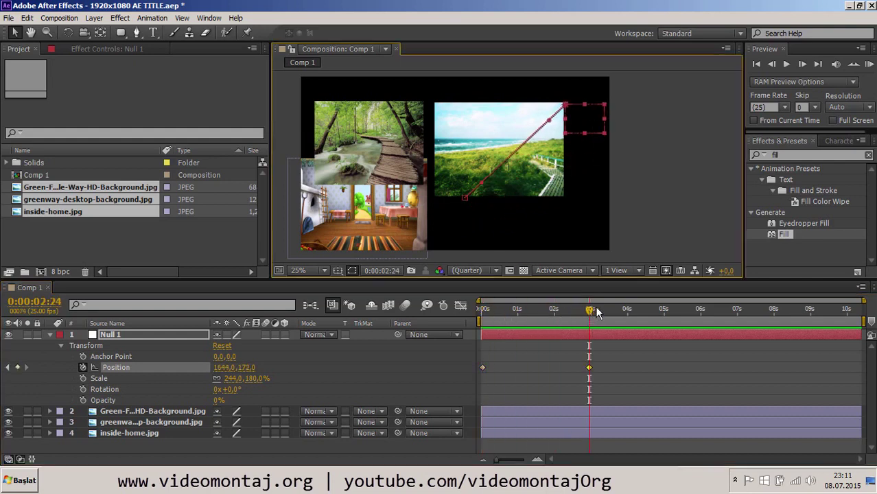
left_click_drag(596, 310, 660, 308)
left_click_drag(589, 124, 350, 128)
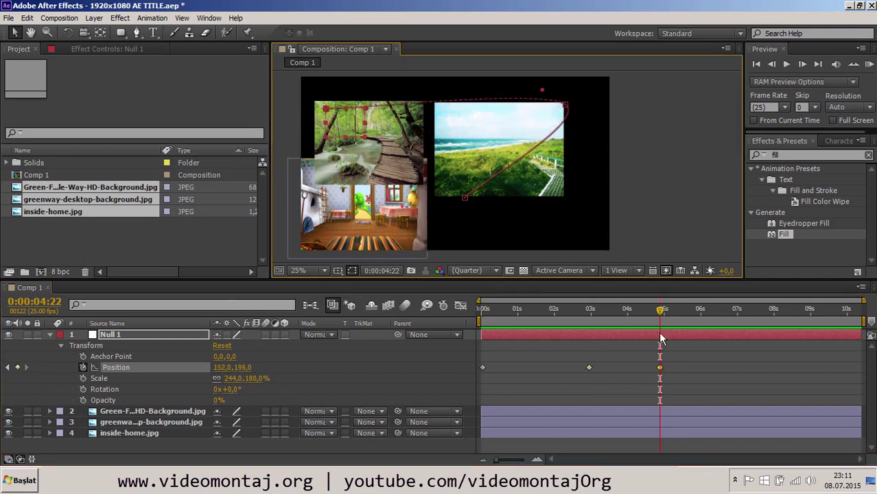
Play the null's motion from the start, then collapse Null 1's properties
key("Home")
key("space")
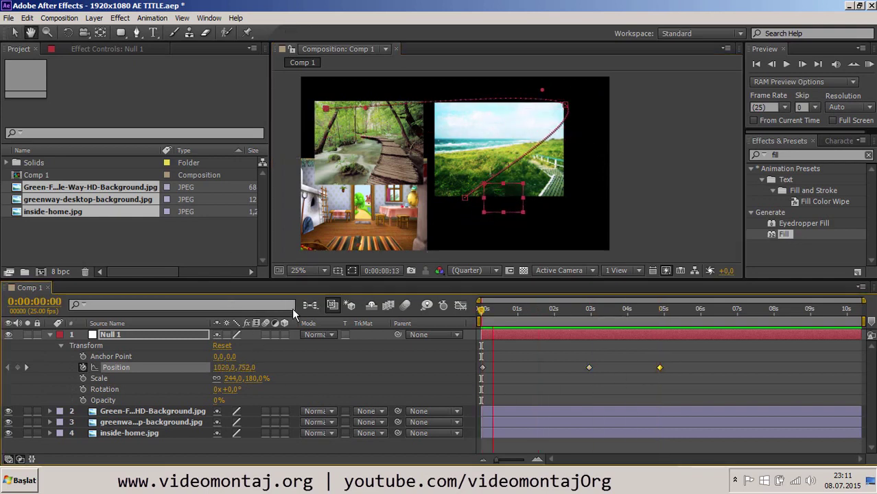
left_click(50, 334)
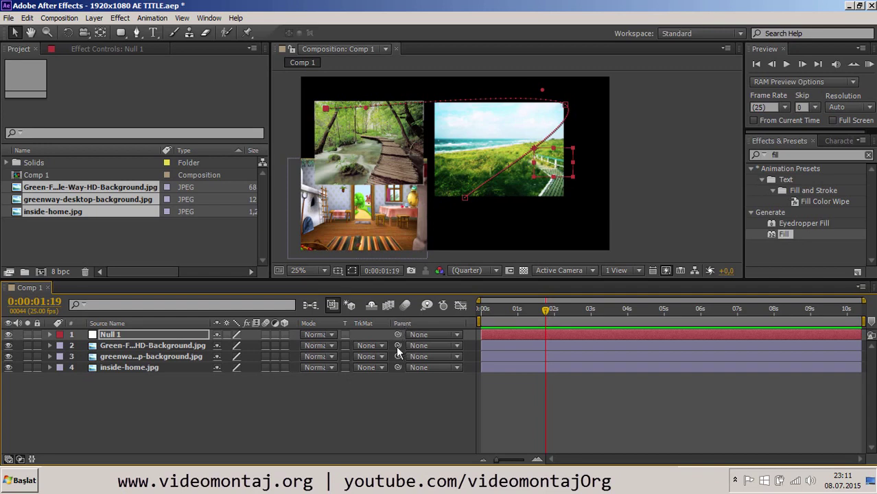
Parent the forest, greenway and inside-home layers to Null 1, then preview from the start
left_click_drag(397, 346, 112, 334)
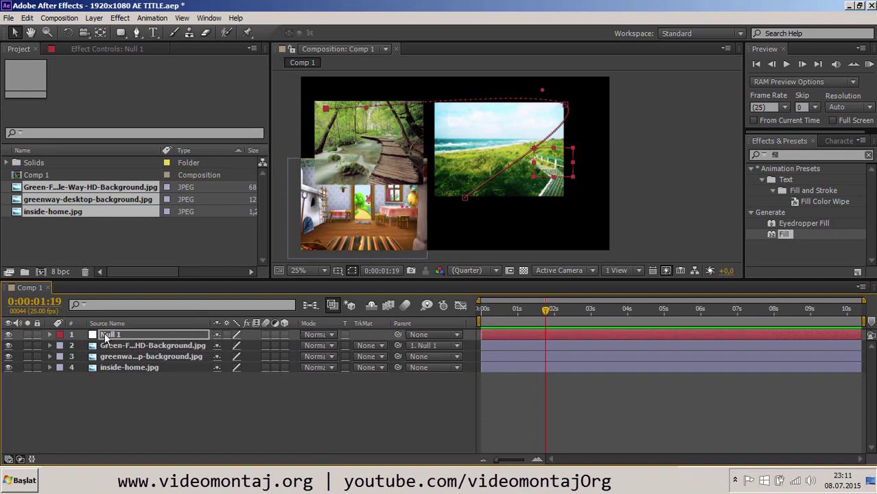
left_click(426, 356)
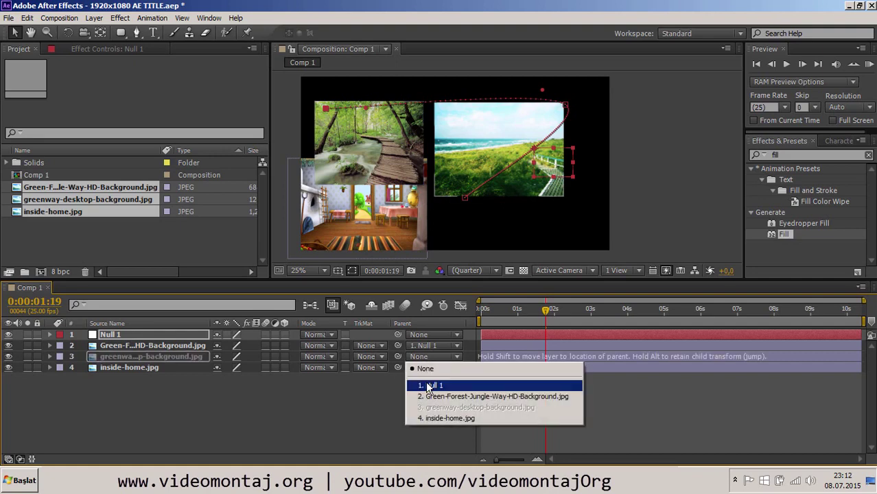
left_click(427, 386)
left_click_drag(397, 367, 132, 334)
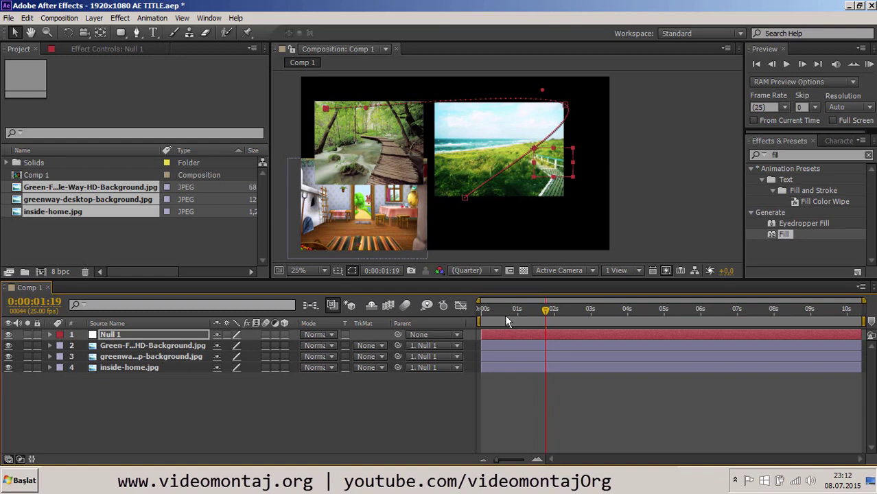
left_click_drag(547, 317, 483, 317)
key("space")
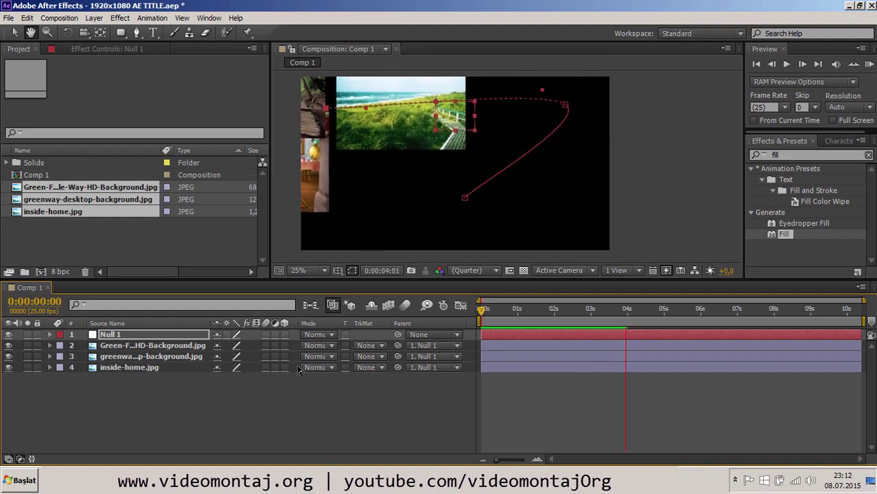
Stop playback and scrub to 0:00:01:19 to verify the images follow the null
key("space")
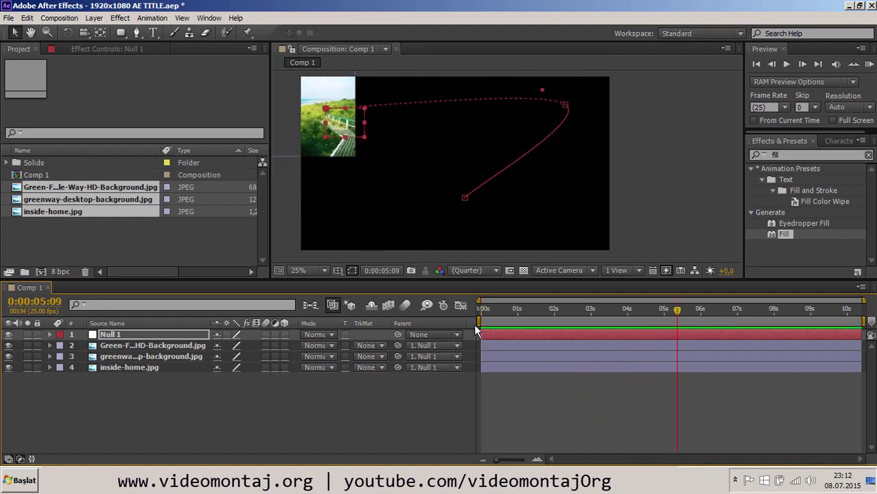
left_click_drag(480, 312, 424, 309)
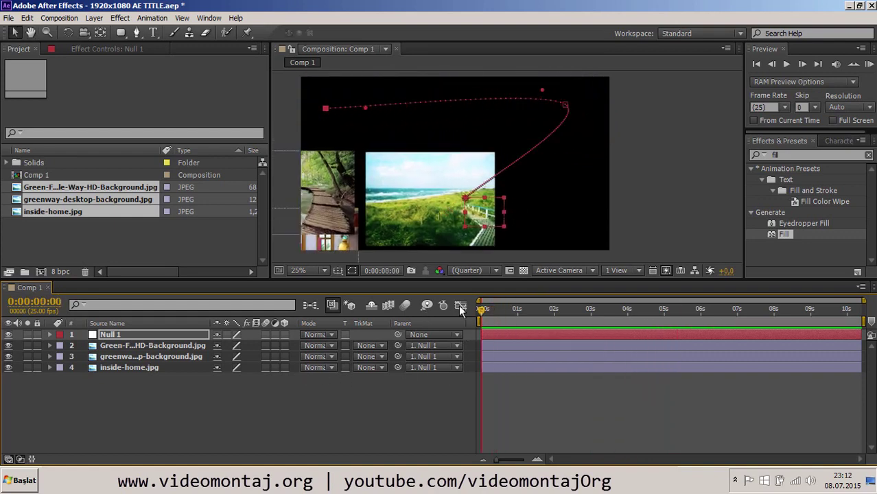
left_click(546, 310)
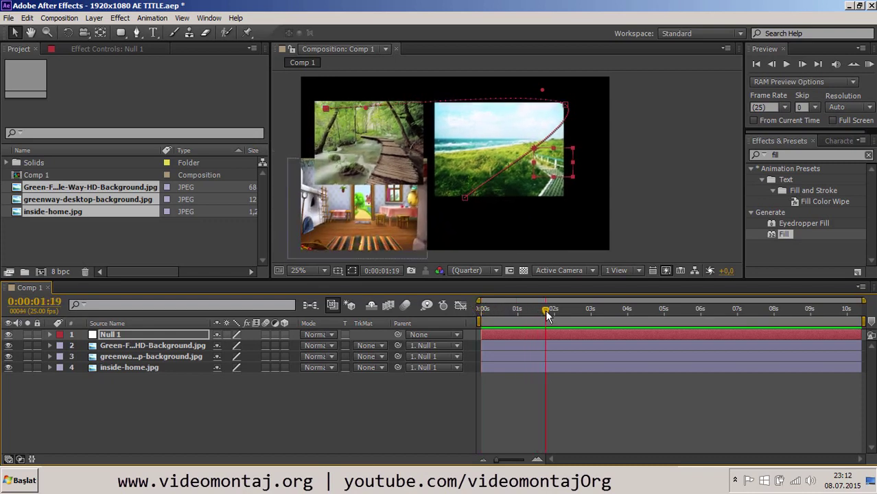